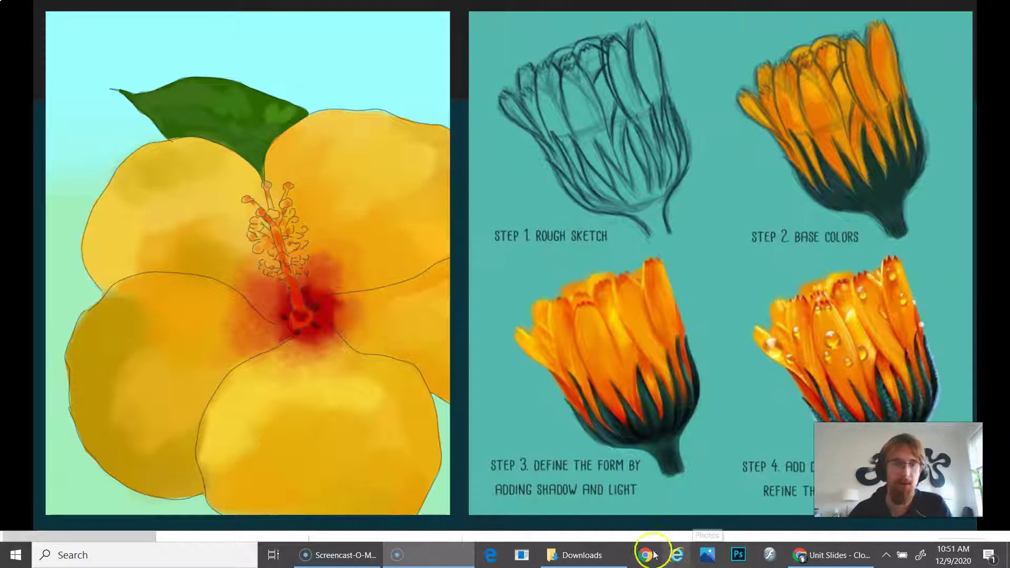
# - Review the slideshow's flower painting examples and the slides on tracing contour lines
pyautogui.moveTo(579, 555)
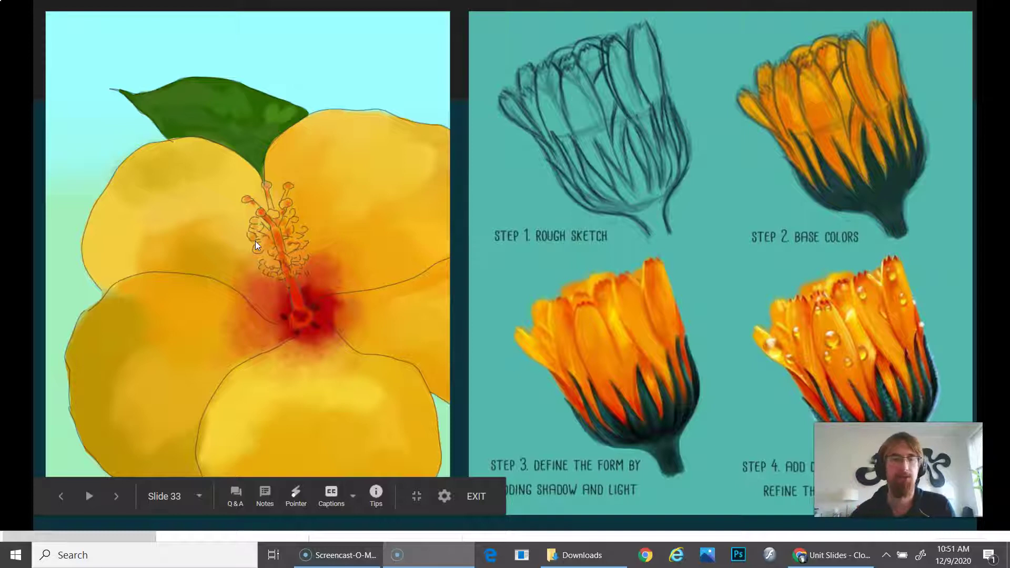
pyautogui.click(288, 256)
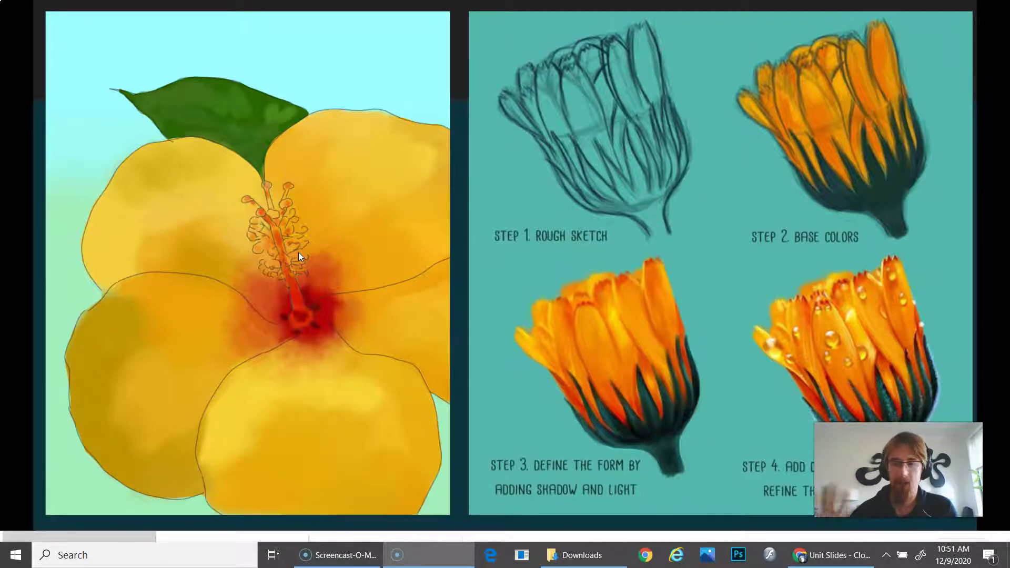
pyautogui.click(306, 260)
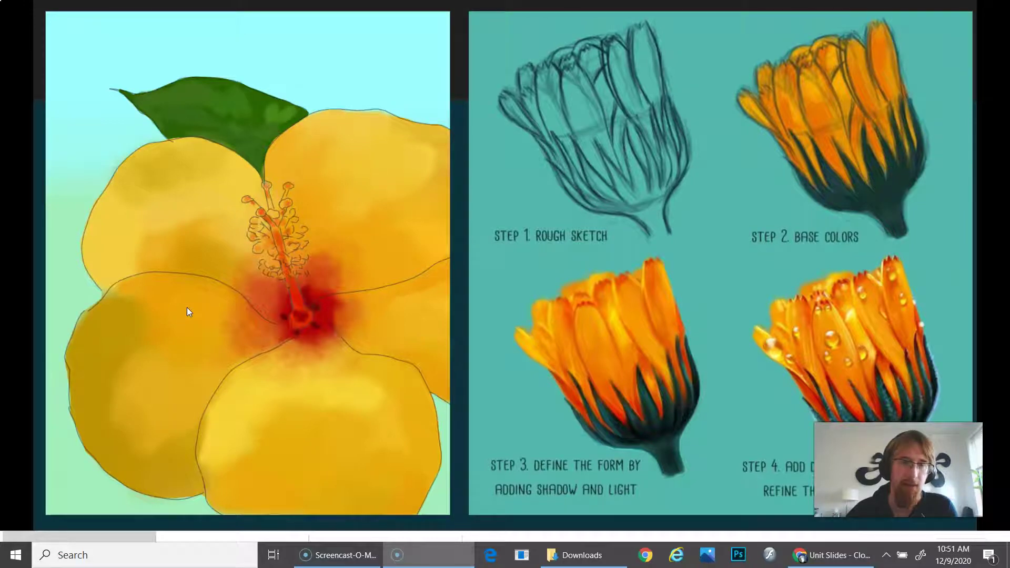
pyautogui.click(414, 174)
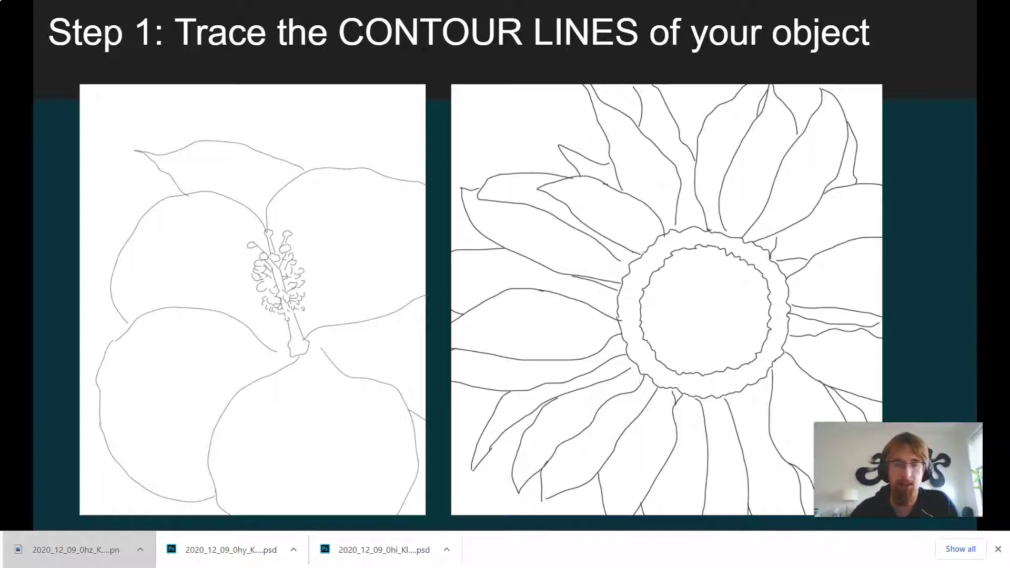
pyautogui.press('Right')
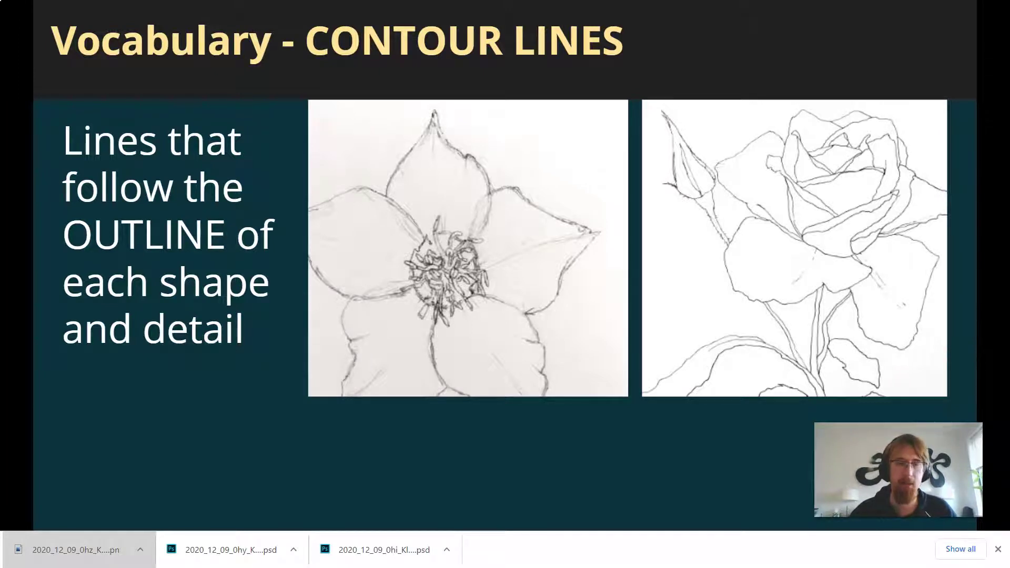
pyautogui.press('Right')
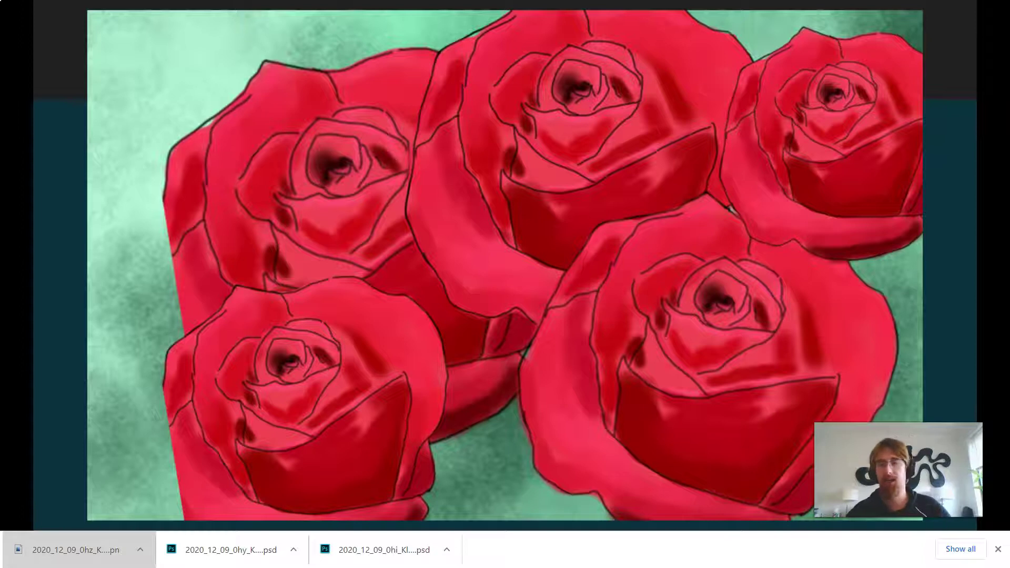
pyautogui.press('Right')
pyautogui.press('Left')
pyautogui.press('Left')
pyautogui.press('Right')
pyautogui.press('Right')
pyautogui.press('Right')
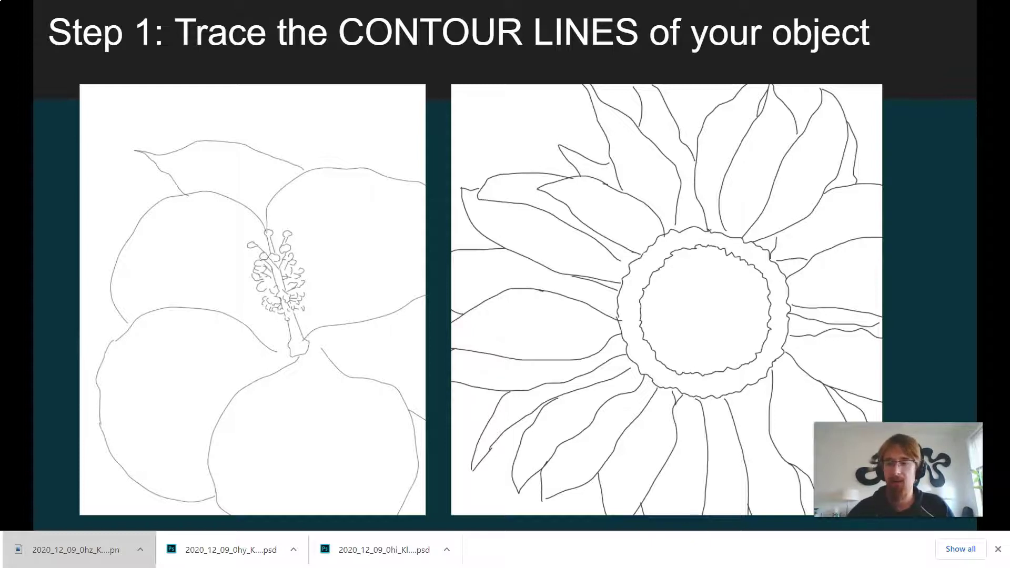
pyautogui.press('Right')
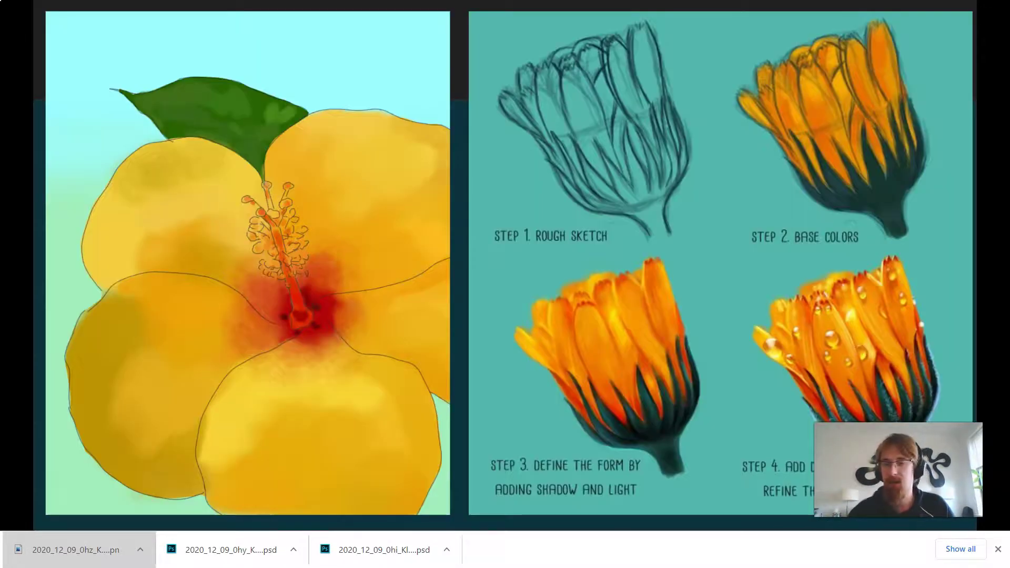
# - Switch to Kleki, dismiss the browser's downloads list and show the brush settings
pyautogui.moveTo(1000, 465)
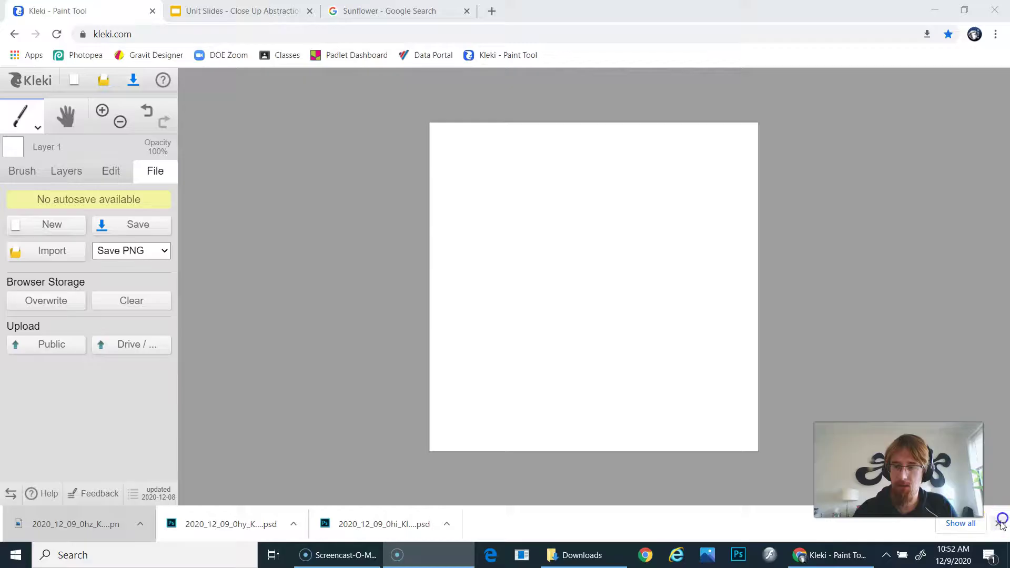
pyautogui.click(999, 523)
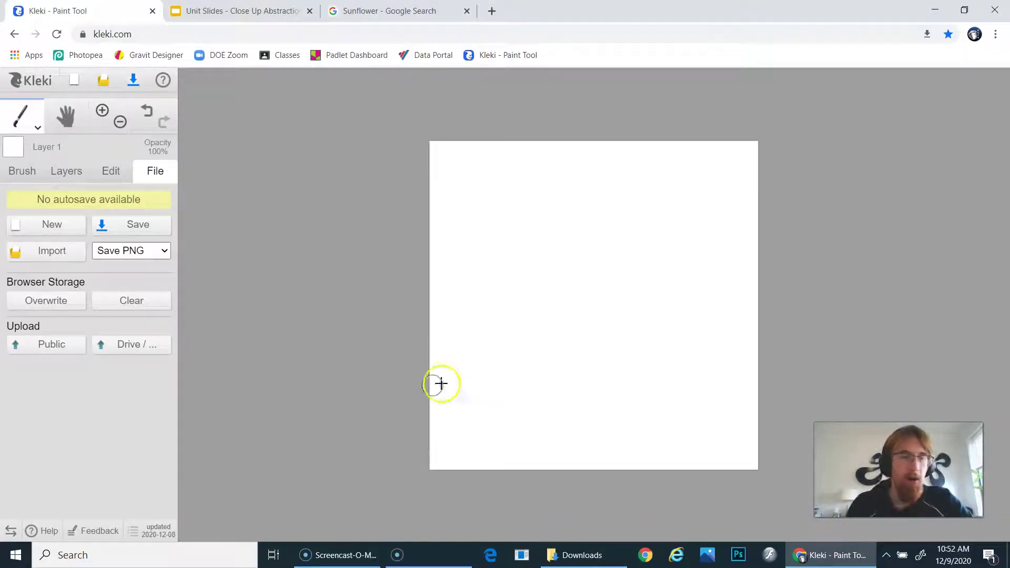
pyautogui.click(12, 173)
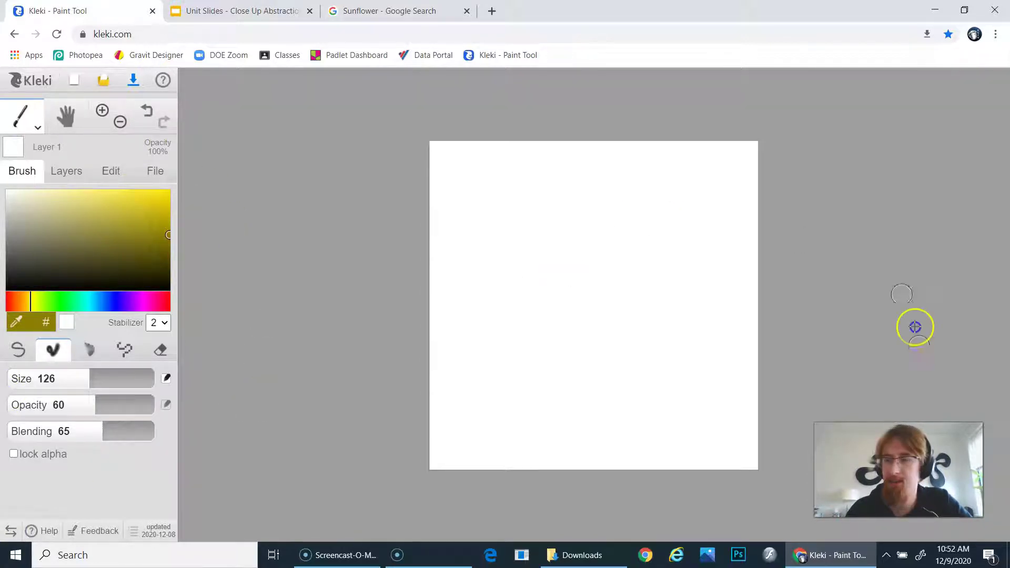
# - Try swapping the tool panel to the opposite side of the canvas and return it to its original side
pyautogui.click(11, 531)
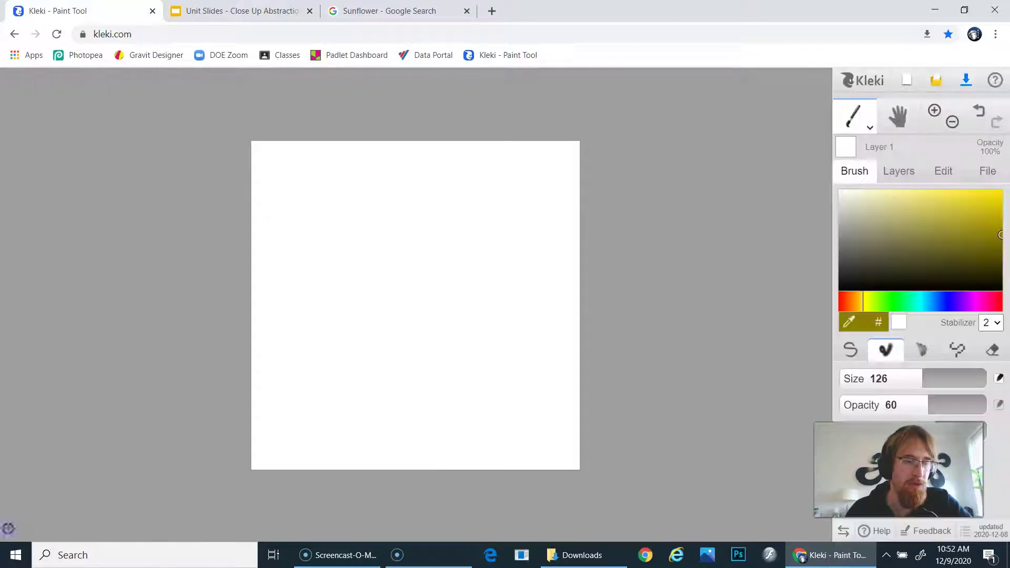
pyautogui.click(843, 531)
pyautogui.click(11, 531)
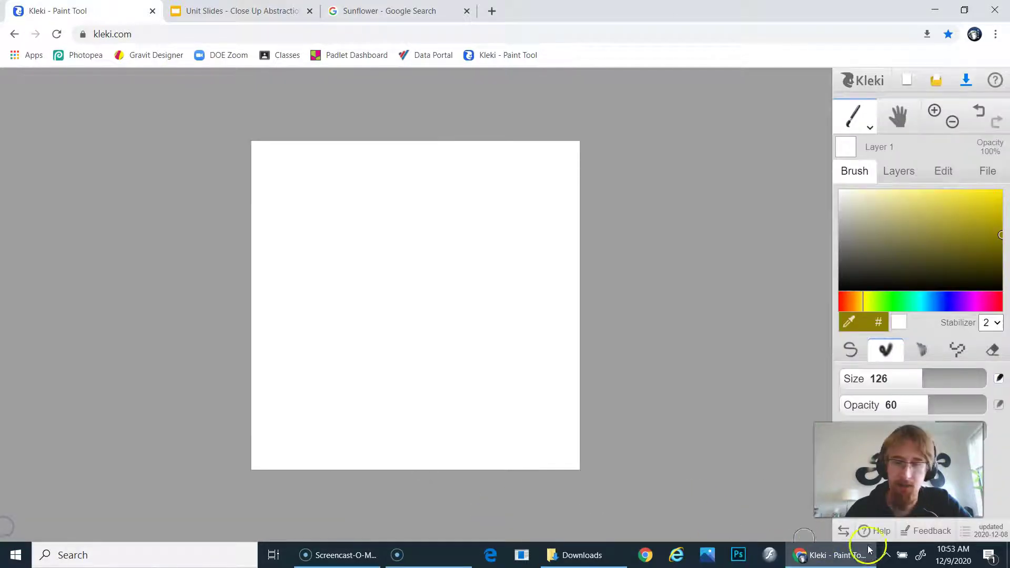
pyautogui.click(843, 530)
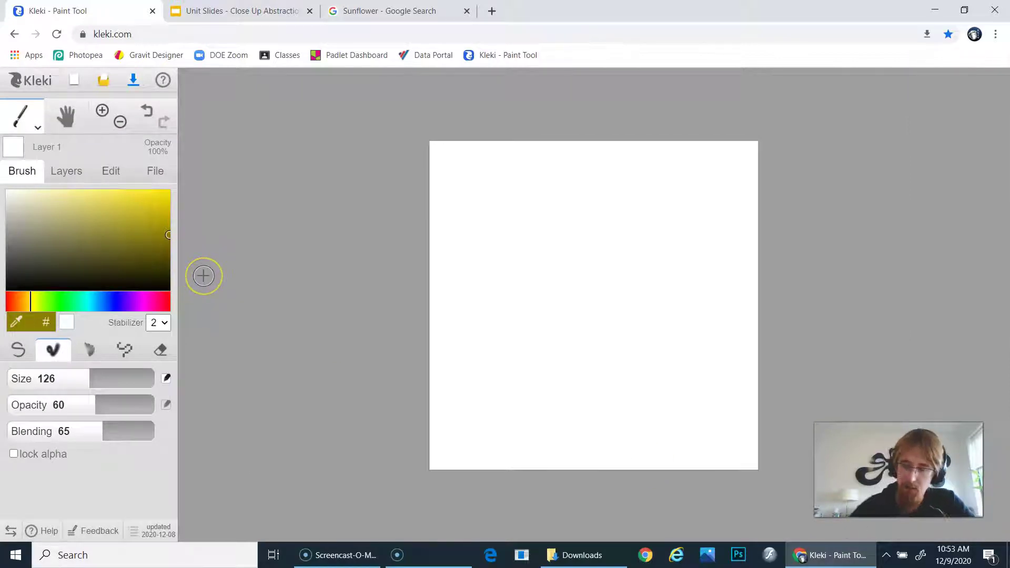
# - Enlarge the browser page so that the painting tools and canvas appear bigger
pyautogui.hotkey('ctrl', '+')
pyautogui.hotkey('ctrl', '+')
pyautogui.hotkey('ctrl', '+')
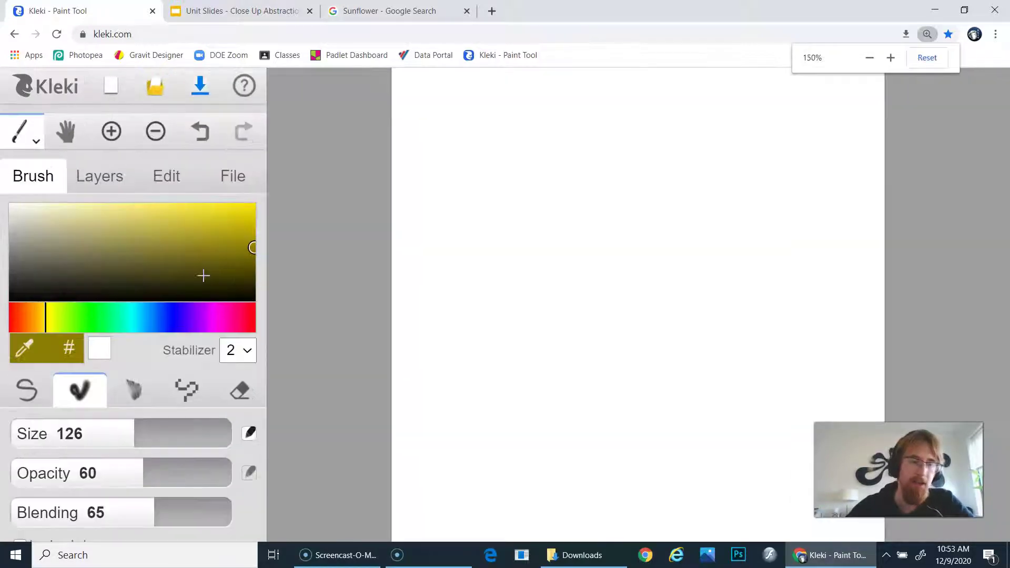
pyautogui.hotkey('ctrl', '-')
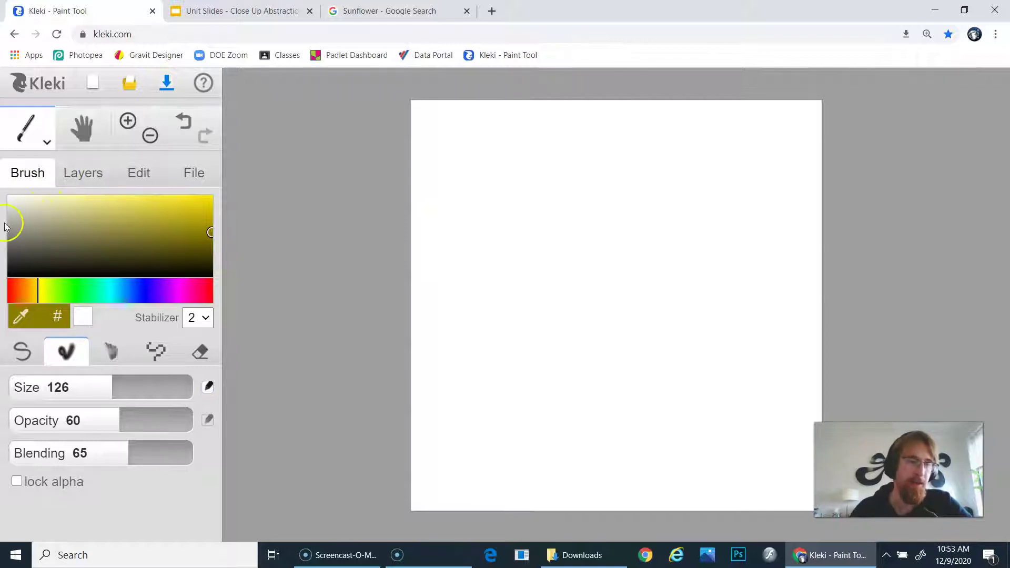
# - Choose a neutral light grey paint colour and switch to the Pen brush
pyautogui.click(17, 247)
pyautogui.moveTo(16, 247); pyautogui.dragTo(9, 217)
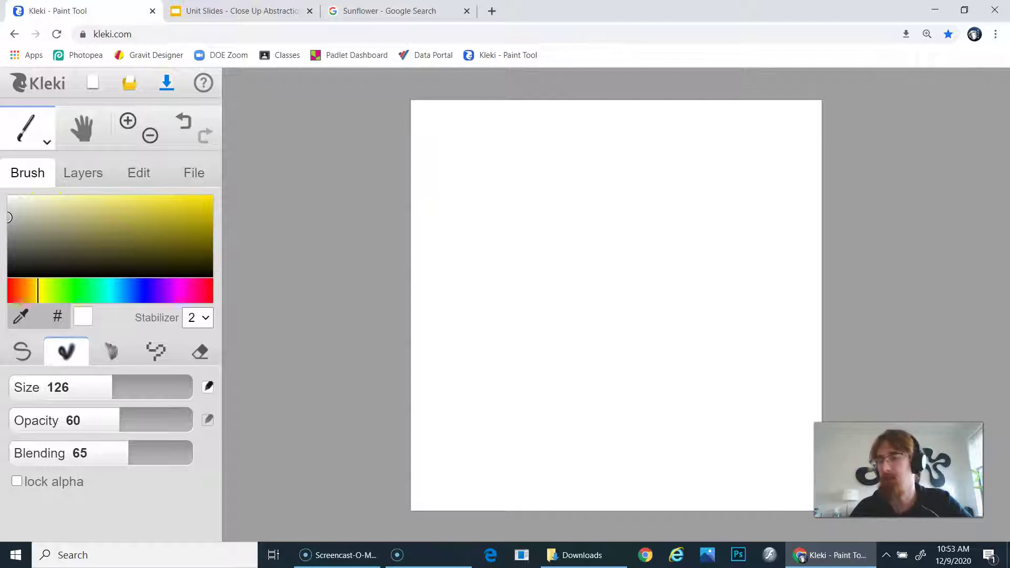
pyautogui.click(19, 354)
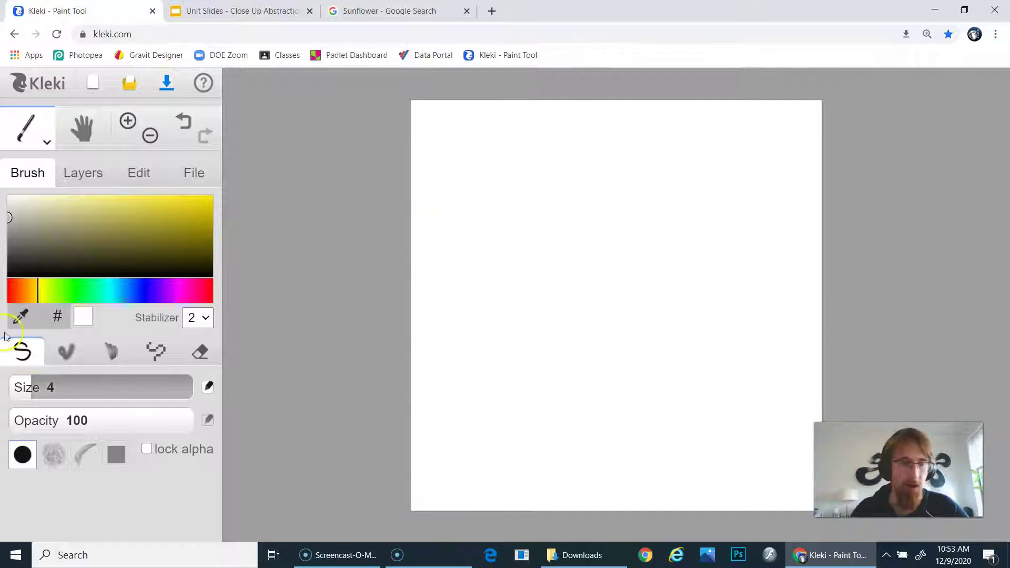
# - Compare the Pen and Blend brushes and set the Blend brush's blending to 61
pyautogui.click(66, 352)
pyautogui.click(33, 358)
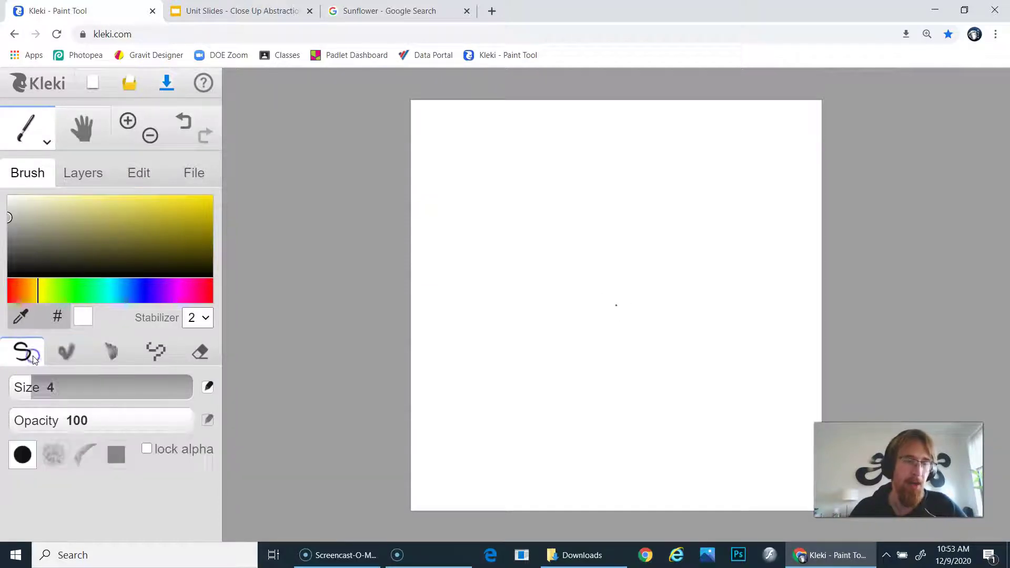
pyautogui.click(64, 358)
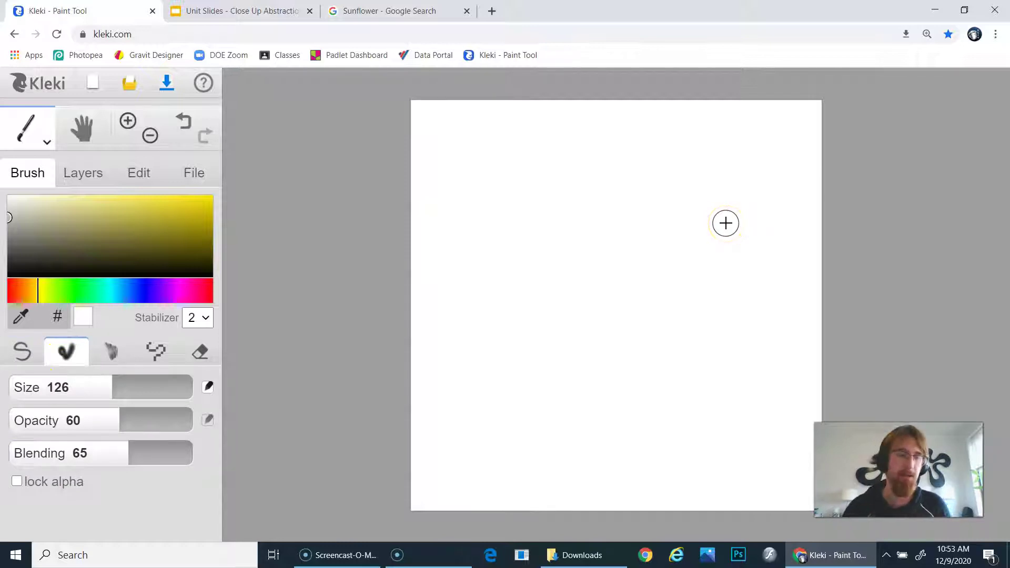
pyautogui.moveTo(126, 453)
pyautogui.mouseDown()
pyautogui.moveTo(141, 459)
pyautogui.moveTo(122, 451)
pyautogui.mouseUp()
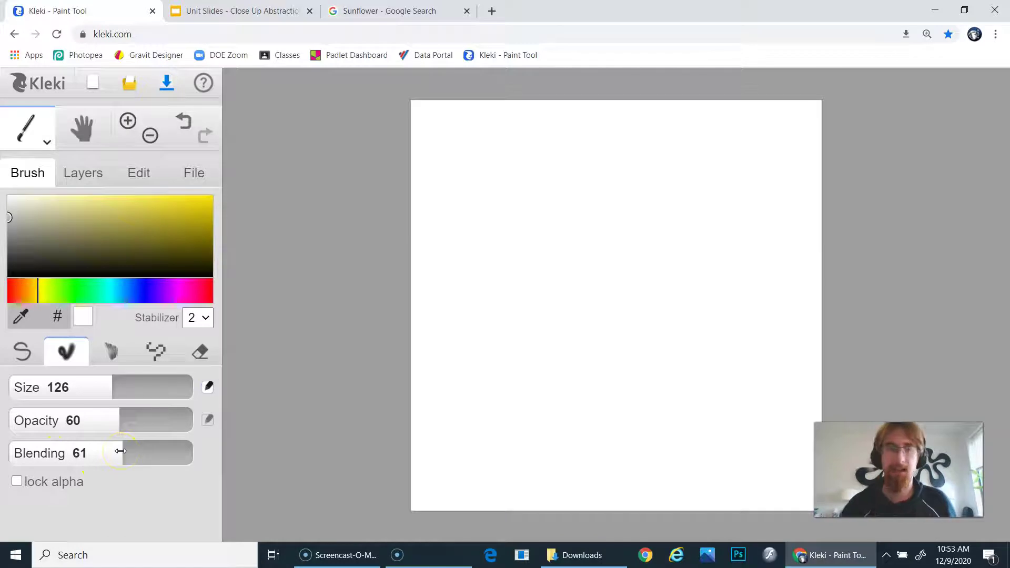
# - Go through the Pen and Blend brushes to the Sketchy brush and choose a dark grey colour
pyautogui.click(22, 352)
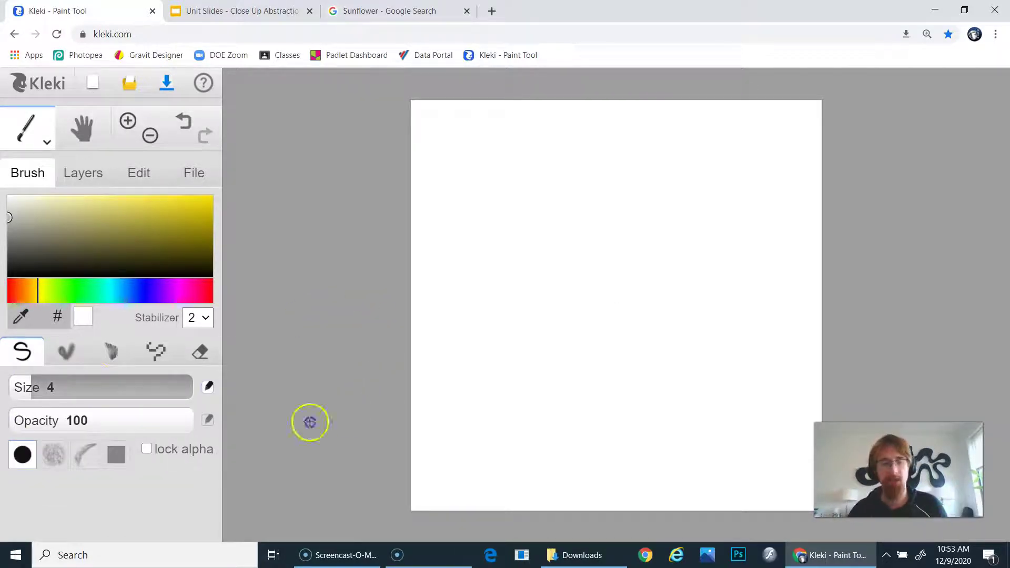
pyautogui.click(76, 359)
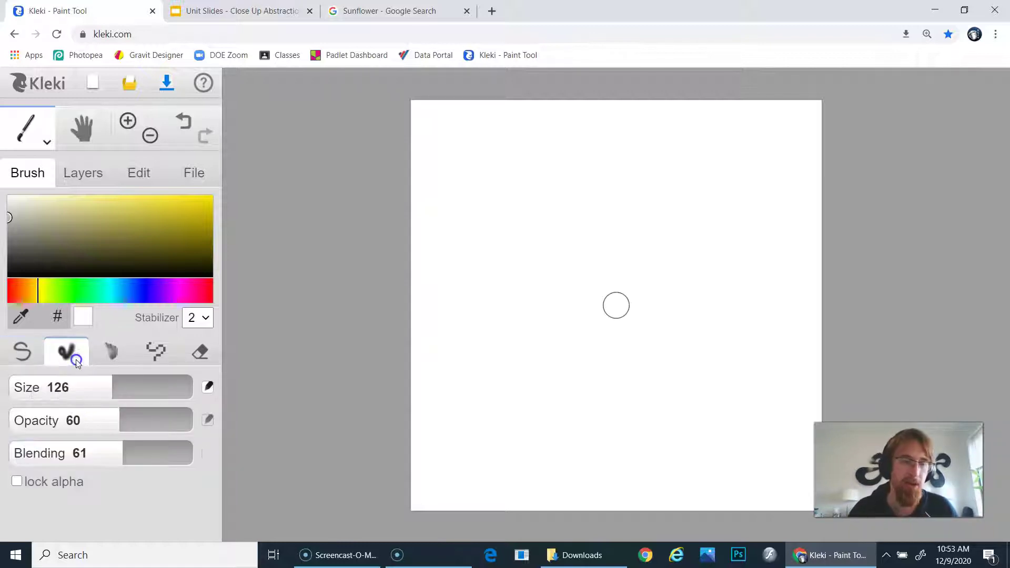
pyautogui.click(106, 346)
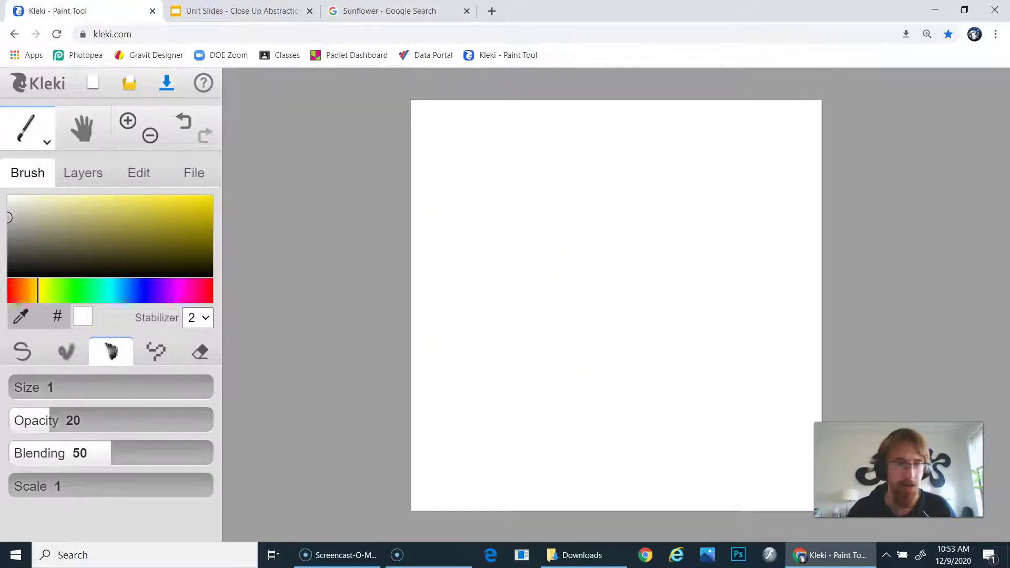
pyautogui.moveTo(13, 244); pyautogui.dragTo(12, 259)
# - Try freehand test strokes with the Sketchy brush and the Pen brush, and undo them
pyautogui.moveTo(593, 294); pyautogui.dragTo(605, 352)
pyautogui.press(']')
pyautogui.press(']')
pyautogui.moveTo(544, 254)
pyautogui.mouseDown()
pyautogui.moveTo(573, 212)
pyautogui.moveTo(558, 181)
pyautogui.moveTo(653, 400)
pyautogui.moveTo(688, 236)
pyautogui.moveTo(633, 230)
pyautogui.moveTo(624, 248)
pyautogui.moveTo(661, 347)
pyautogui.moveTo(652, 424)
pyautogui.mouseUp()
pyautogui.hotkey('ctrl', 'z')
pyautogui.click(23, 350)
pyautogui.hotkey('ctrl', 'z')
pyautogui.moveTo(573, 178)
pyautogui.mouseDown()
pyautogui.moveTo(543, 254)
pyautogui.moveTo(593, 401)
pyautogui.mouseUp()
pyautogui.hotkey('ctrl', 'z')
# - Paint overlapping dark grey strokes on the canvas with the Blend brush, and undo the last few
pyautogui.click(66, 351)
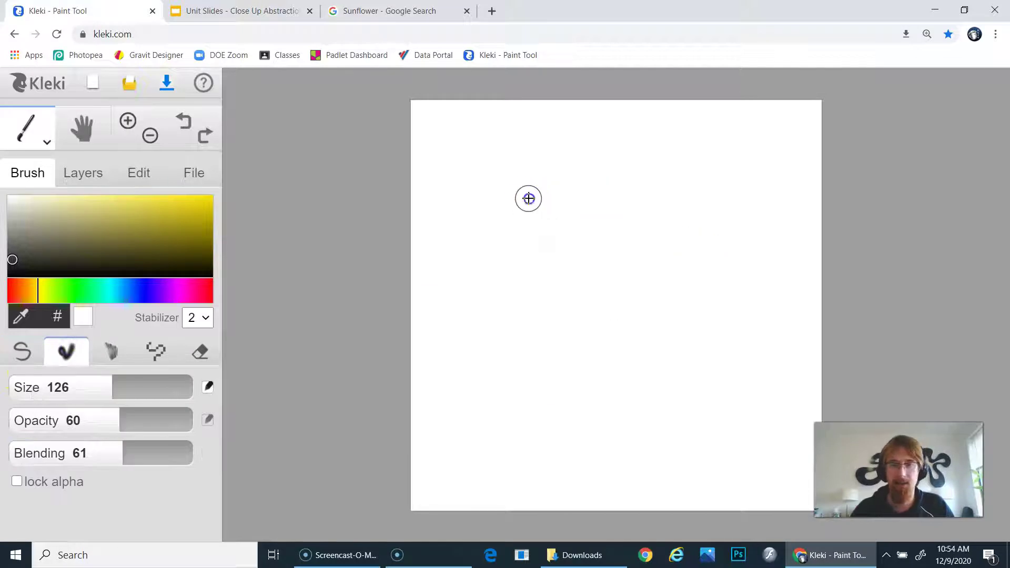
pyautogui.moveTo(537, 212)
pyautogui.mouseDown()
pyautogui.moveTo(510, 298)
pyautogui.moveTo(548, 431)
pyautogui.mouseUp()
pyautogui.moveTo(610, 179)
pyautogui.mouseDown()
pyautogui.moveTo(589, 331)
pyautogui.moveTo(529, 375)
pyautogui.moveTo(542, 420)
pyautogui.mouseUp()
pyautogui.moveTo(528, 178)
pyautogui.mouseDown()
pyautogui.moveTo(503, 186)
pyautogui.moveTo(545, 242)
pyautogui.moveTo(510, 330)
pyautogui.moveTo(521, 374)
pyautogui.moveTo(552, 419)
pyautogui.mouseUp()
pyautogui.moveTo(489, 262)
pyautogui.mouseDown()
pyautogui.moveTo(598, 358)
pyautogui.moveTo(595, 388)
pyautogui.mouseUp()
pyautogui.moveTo(512, 207)
pyautogui.mouseDown()
pyautogui.moveTo(503, 349)
pyautogui.moveTo(528, 369)
pyautogui.mouseUp()
pyautogui.moveTo(538, 193); pyautogui.dragTo(525, 347)
pyautogui.moveTo(565, 171)
pyautogui.mouseDown()
pyautogui.moveTo(580, 203)
pyautogui.moveTo(582, 378)
pyautogui.mouseUp()
pyautogui.moveTo(532, 212)
pyautogui.mouseDown()
pyautogui.moveTo(546, 309)
pyautogui.moveTo(520, 342)
pyautogui.mouseUp()
pyautogui.moveTo(447, 219); pyautogui.dragTo(563, 404)
pyautogui.moveTo(540, 221); pyautogui.dragTo(487, 348)
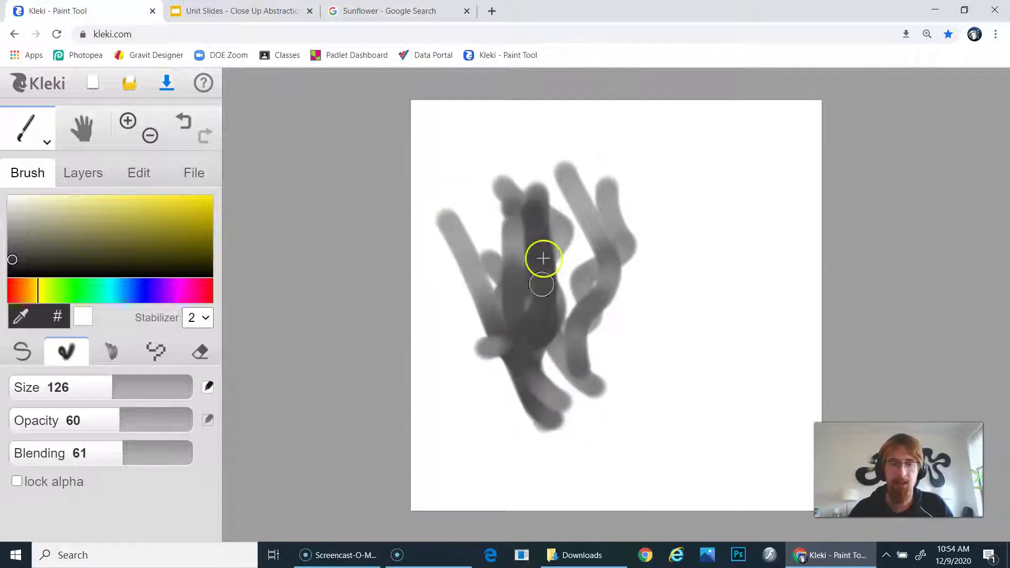
pyautogui.moveTo(545, 259); pyautogui.dragTo(523, 361)
pyautogui.moveTo(448, 237); pyautogui.dragTo(514, 329)
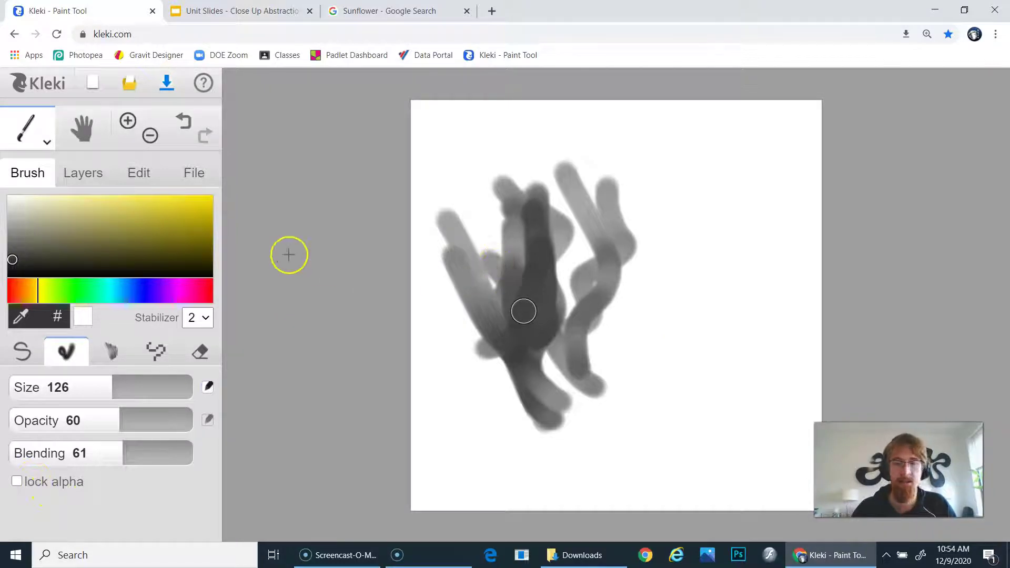
pyautogui.hotkey('ctrl', 'z')
pyautogui.hotkey('ctrl', 'z')
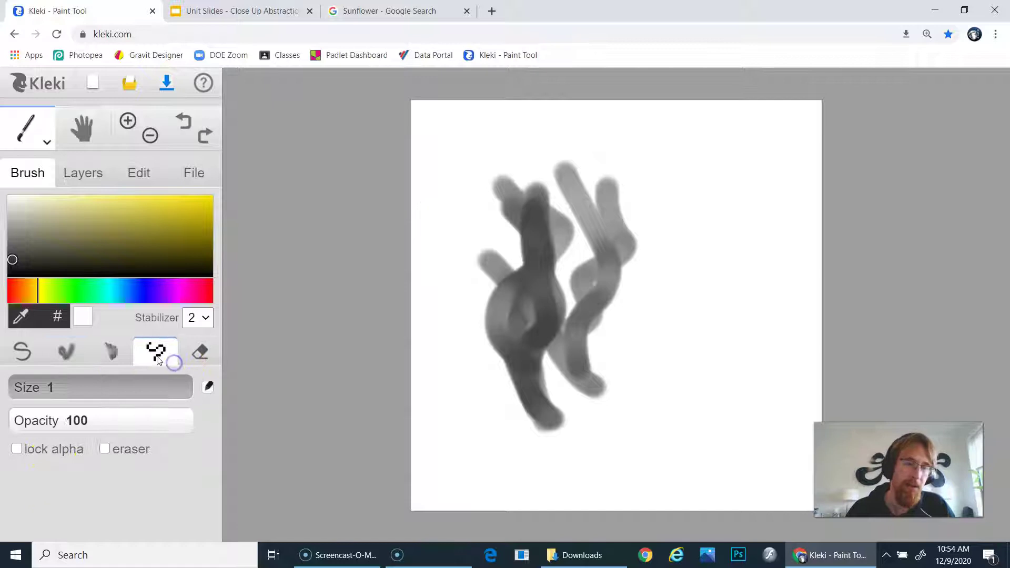
# - Enlarge the eraser to size 389 and erase the blended test strokes from the canvas
pyautogui.click(200, 353)
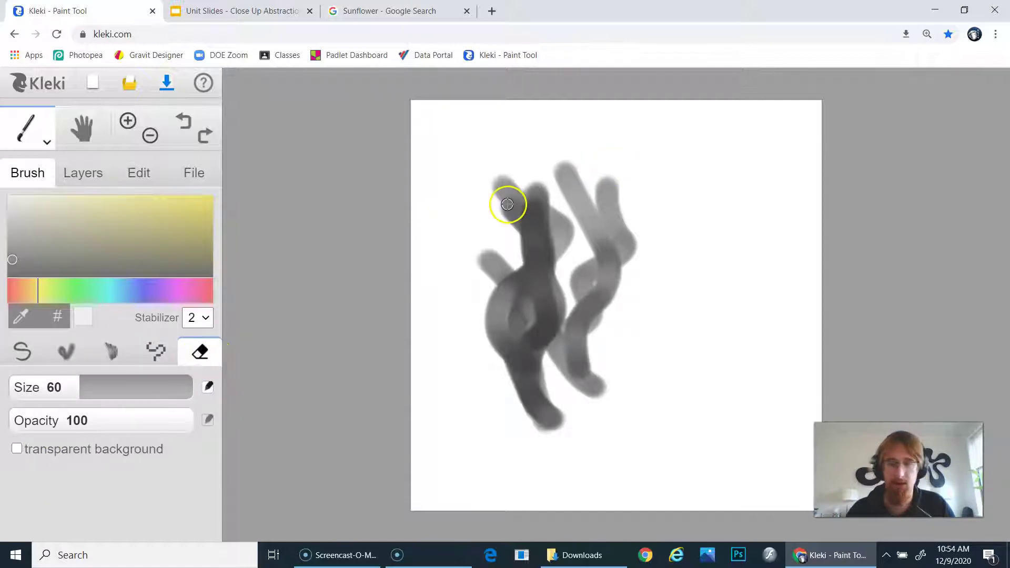
pyautogui.press(']')
pyautogui.press(']')
pyautogui.press(']')
pyautogui.press(']')
pyautogui.press(']')
pyautogui.moveTo(533, 174)
pyautogui.mouseDown()
pyautogui.moveTo(523, 324)
pyautogui.moveTo(531, 394)
pyautogui.moveTo(499, 343)
pyautogui.moveTo(503, 296)
pyautogui.moveTo(601, 224)
pyautogui.moveTo(586, 217)
pyautogui.moveTo(587, 344)
pyautogui.moveTo(565, 419)
pyautogui.moveTo(632, 255)
pyautogui.mouseUp()
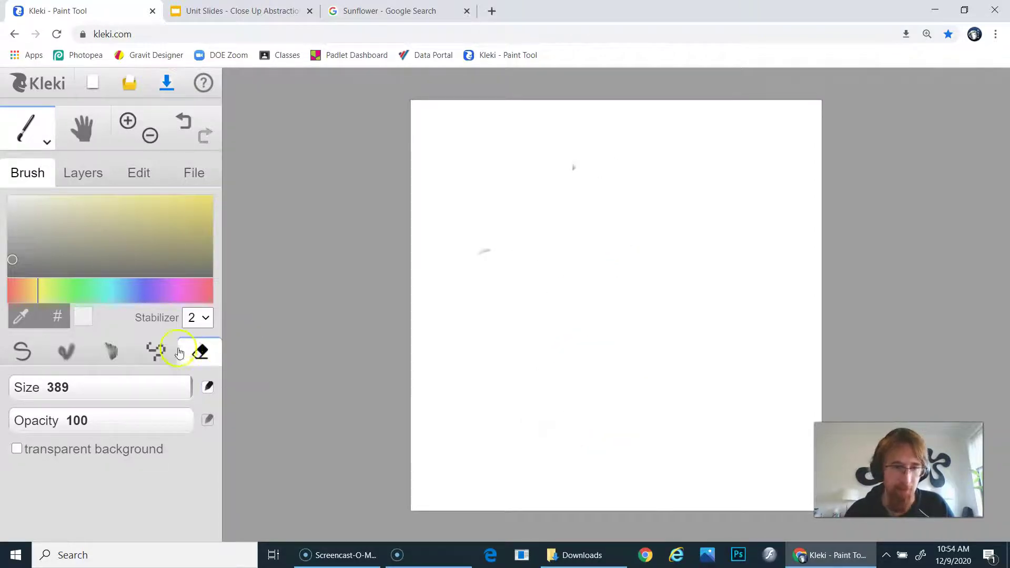
# - Select the Pen brush and toggle repeatedly between it and the eraser, ending on the Pen brush
pyautogui.click(16, 349)
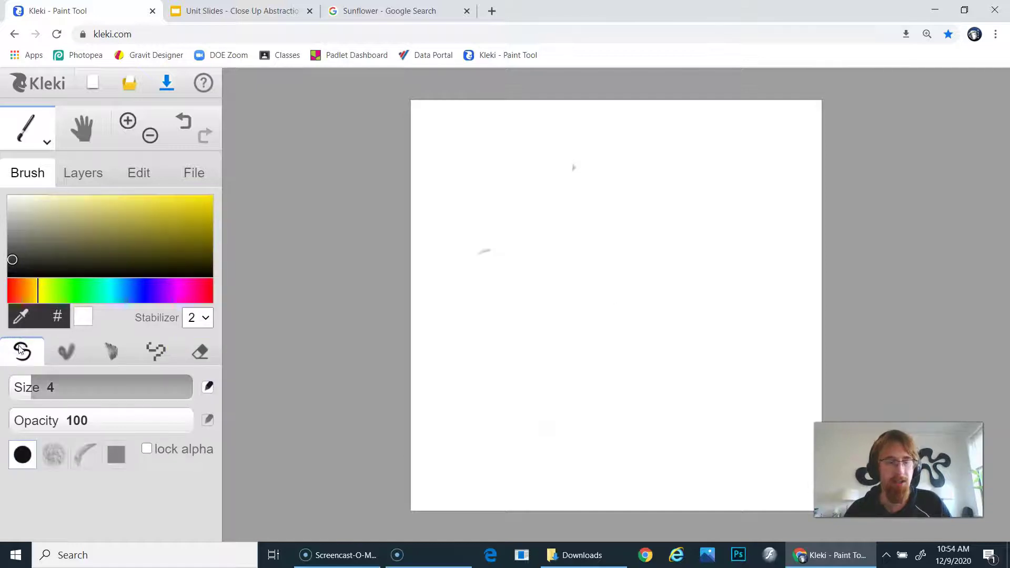
pyautogui.press('e')
pyautogui.press('b')
pyautogui.press('e')
pyautogui.press('b')
pyautogui.press('e')
pyautogui.press('b')
pyautogui.press('e')
pyautogui.press('b')
# - Increase the Pen brush size to 74 and draw a thick vertical test stroke down the canvas
pyautogui.press(']')
pyautogui.press(']')
pyautogui.press(']')
pyautogui.press(']')
pyautogui.press(']')
pyautogui.press(']')
pyautogui.press(']')
pyautogui.press(']')
pyautogui.press(']')
pyautogui.press(']')
pyautogui.press(']')
pyautogui.press(']')
pyautogui.press(']')
pyautogui.press(']')
pyautogui.press(']')
pyautogui.press(']')
pyautogui.moveTo(488, 209)
pyautogui.mouseDown()
pyautogui.moveTo(488, 341)
pyautogui.moveTo(515, 462)
pyautogui.mouseUp()
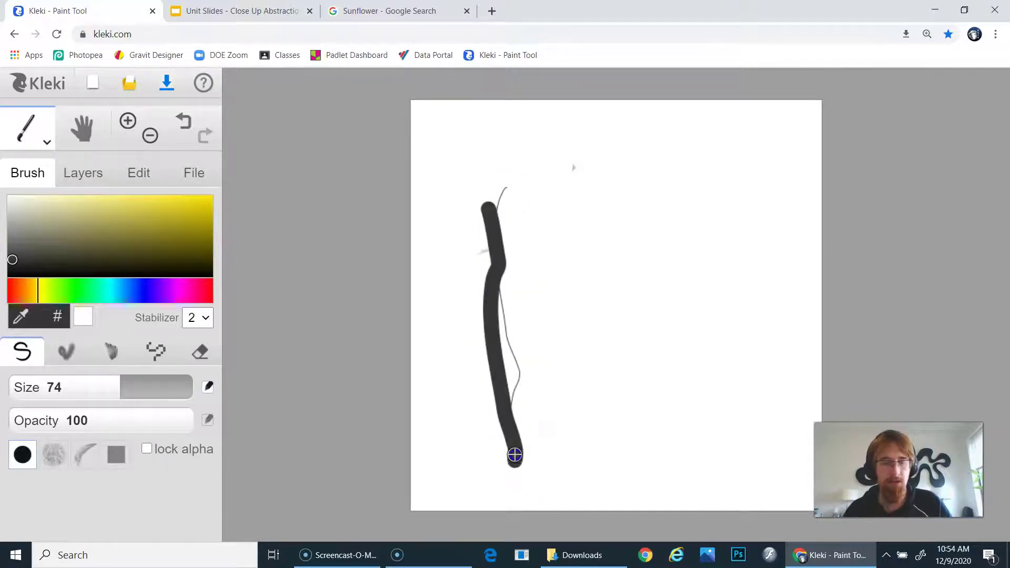
# - Erase the vertical pen strokes and remaining specks to leave a blank canvas
pyautogui.press('e')
pyautogui.moveTo(514, 216); pyautogui.dragTo(503, 447)
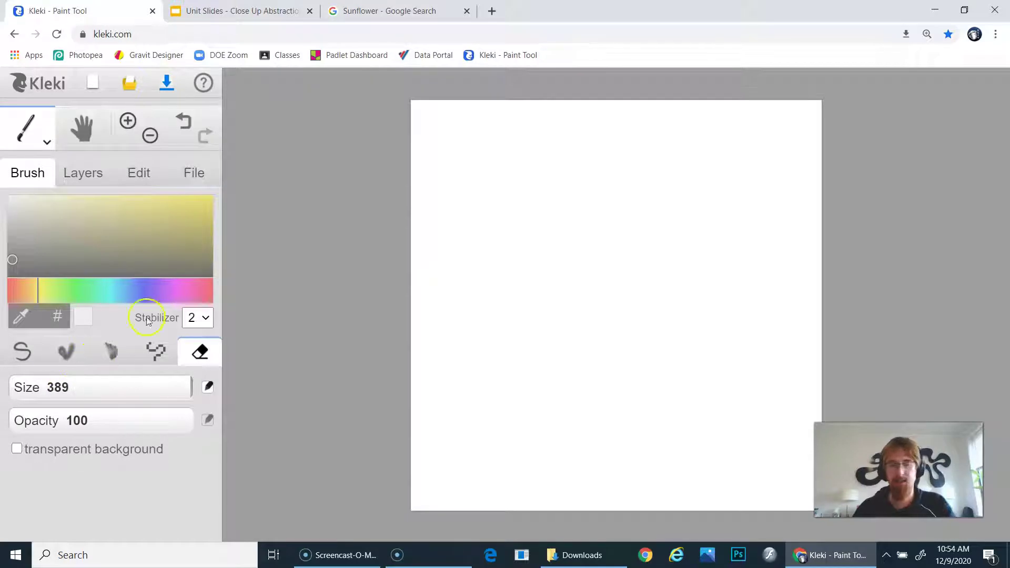
pyautogui.moveTo(120, 397)
pyautogui.mouseDown()
pyautogui.moveTo(158, 388)
pyautogui.moveTo(101, 406)
pyautogui.moveTo(113, 390)
pyautogui.moveTo(176, 393)
pyautogui.moveTo(144, 388)
pyautogui.moveTo(131, 407)
pyautogui.moveTo(294, 417)
pyautogui.moveTo(19, 329)
pyautogui.mouseUp()
# - Return to the Pen brush and adjust its size up and down, ending at 83
pyautogui.click(22, 351)
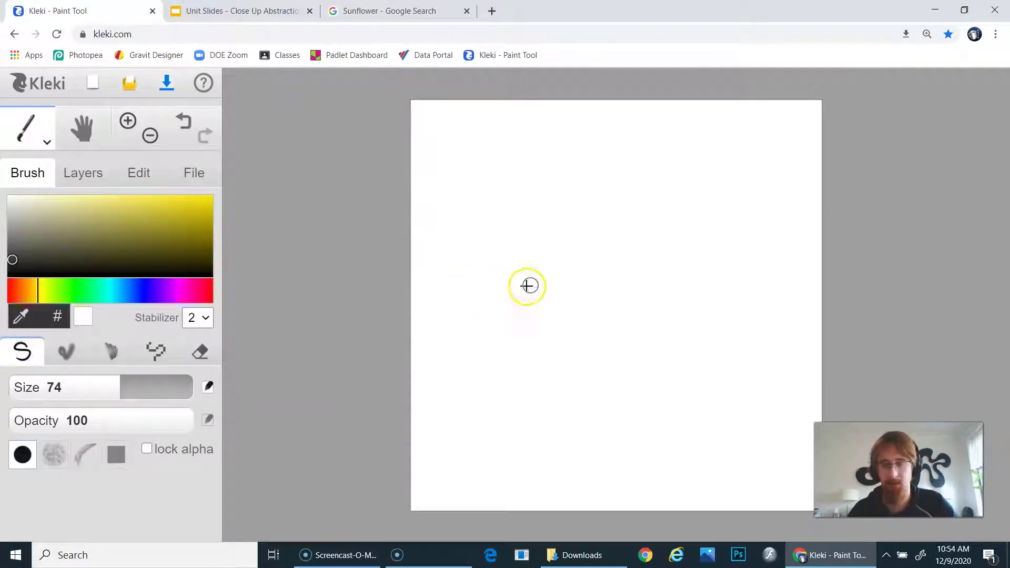
pyautogui.press(']')
pyautogui.press(']')
pyautogui.press(']')
pyautogui.press(']')
pyautogui.press(']')
pyautogui.press(']')
pyautogui.press(']')
pyautogui.press(']')
pyautogui.press('[')
pyautogui.press('[')
pyautogui.press('[')
pyautogui.press('[')
pyautogui.press('[')
pyautogui.press('[')
pyautogui.press('[')
pyautogui.press('[')
pyautogui.press('[')
pyautogui.press('[')
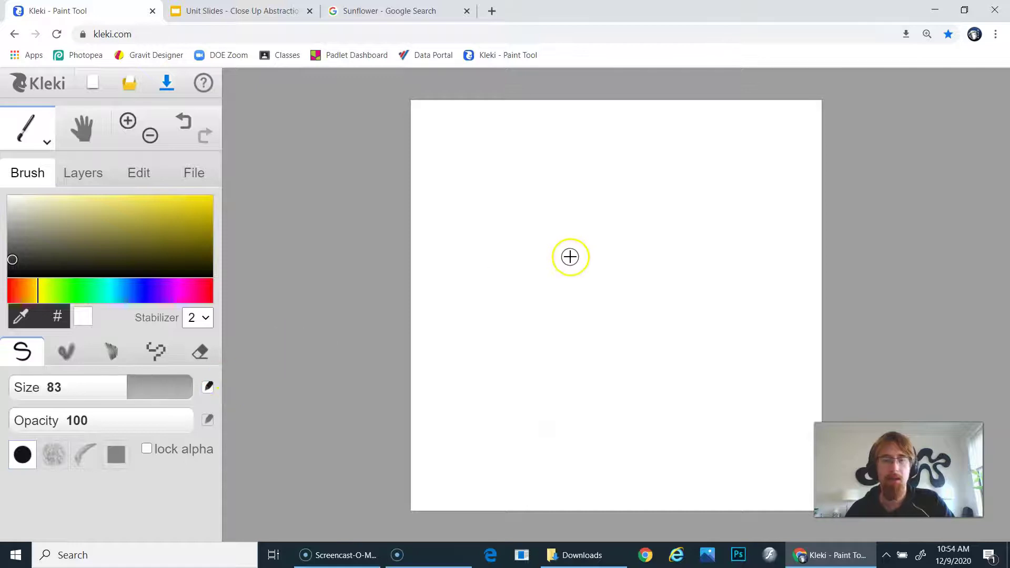
# - Raise and lower the Pen brush size several times, ending at the maximum of 200
pyautogui.press(']')
pyautogui.press(']')
pyautogui.press(']')
pyautogui.press(']')
pyautogui.press(']')
pyautogui.press(']')
pyautogui.press(']')
pyautogui.press(']')
pyautogui.press(']')
pyautogui.press('[')
pyautogui.press(']')
pyautogui.press('[')
pyautogui.press(']')
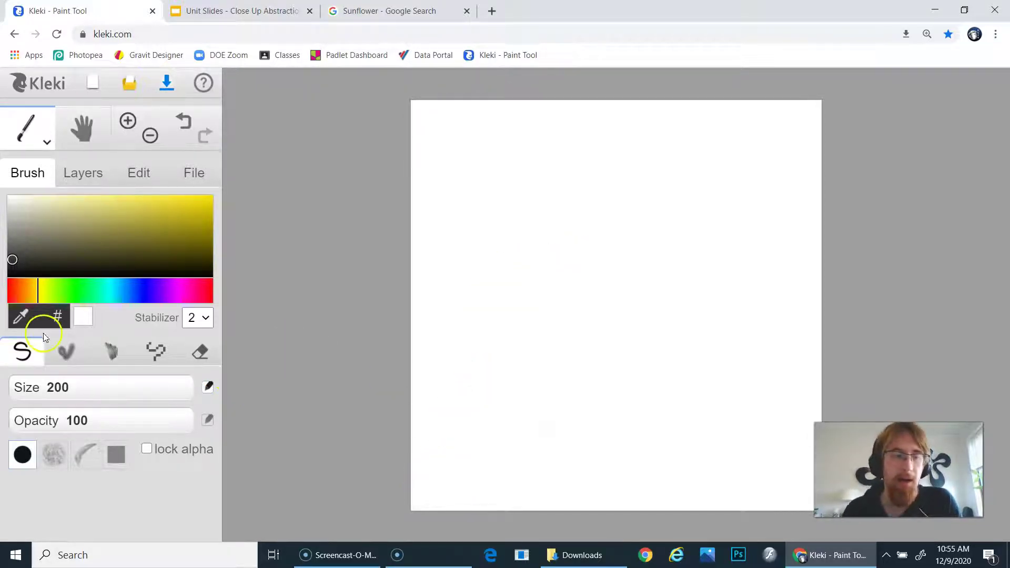
# - Review the layer controls, the image editing operations and the file saving options
pyautogui.click(60, 182)
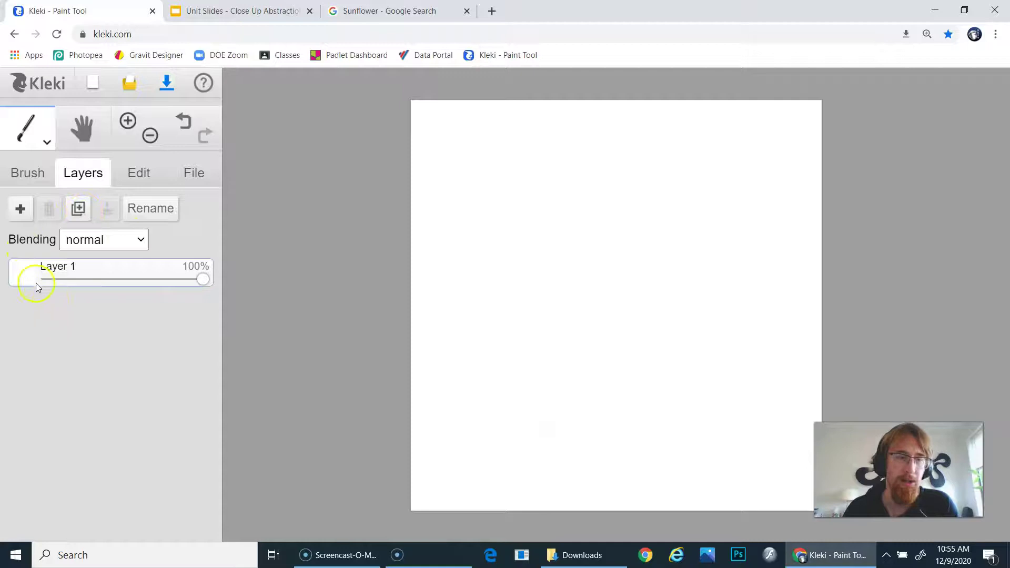
pyautogui.click(86, 243)
pyautogui.click(9, 281)
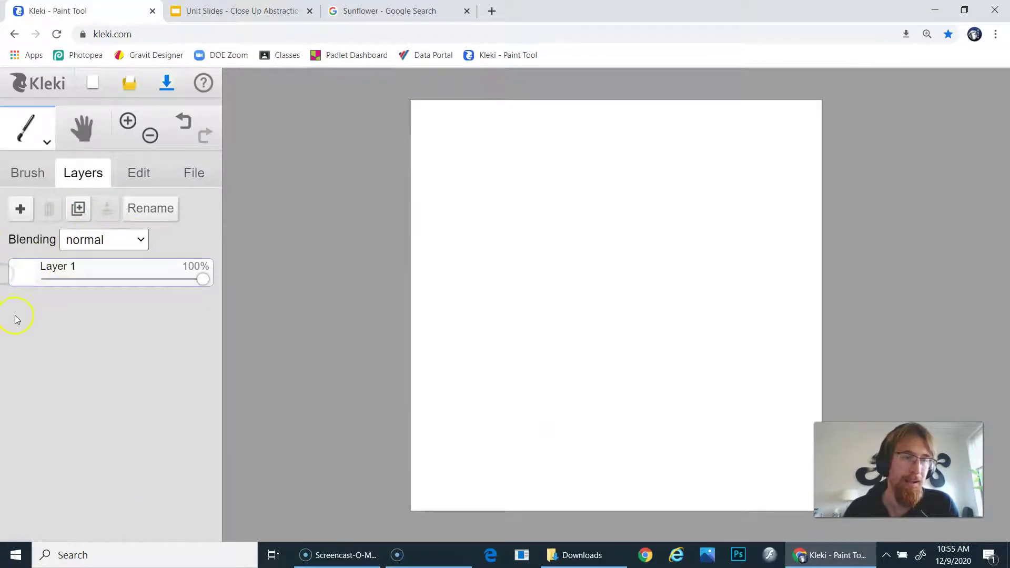
pyautogui.moveTo(198, 279); pyautogui.dragTo(232, 257)
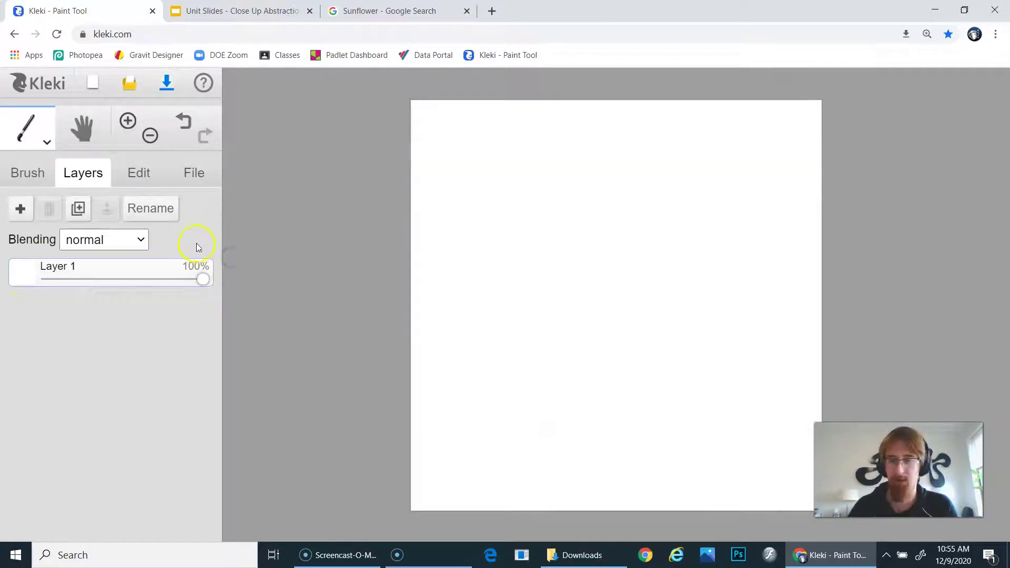
pyautogui.click(144, 176)
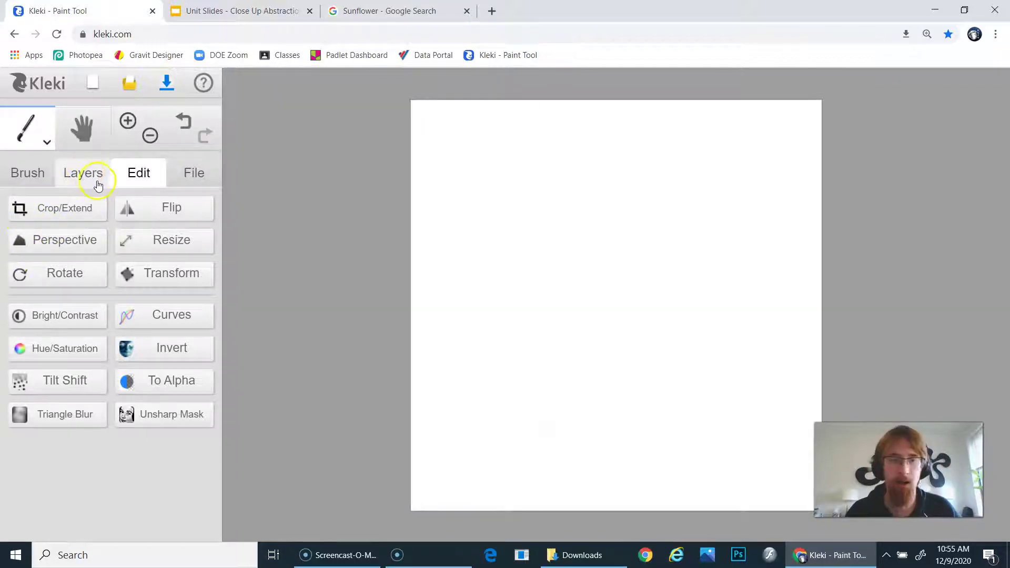
pyautogui.click(196, 175)
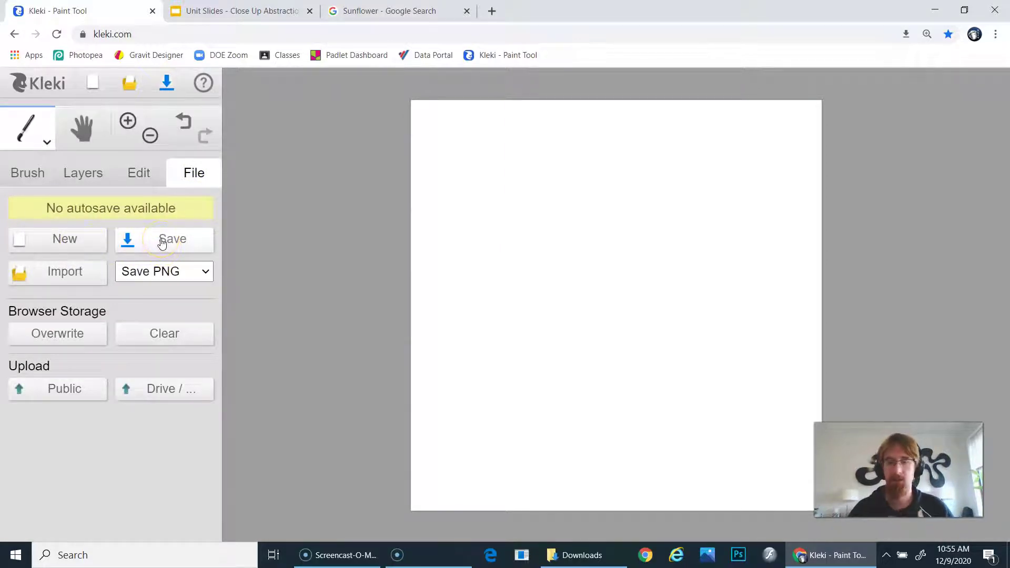
pyautogui.click(160, 280)
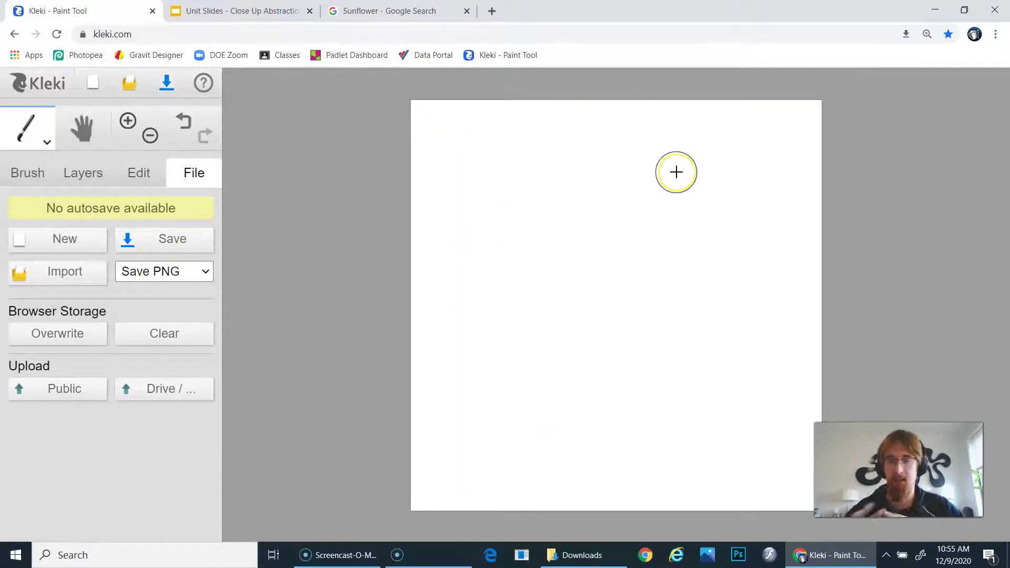
# - Store the current image in the browser storage, overwriting the previous copy, and acknowledge the storage notice each time
pyautogui.click(56, 337)
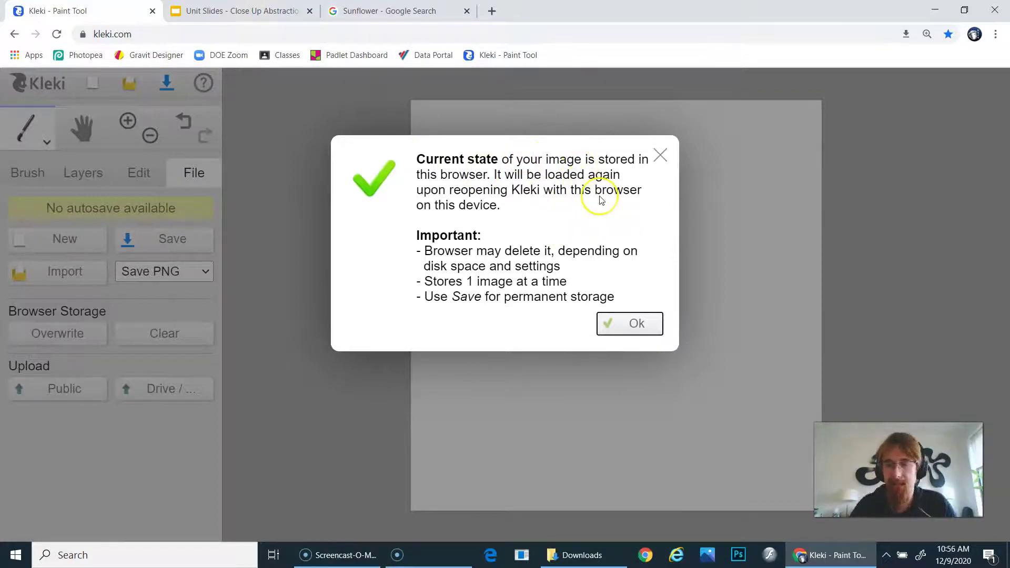
pyautogui.click(618, 325)
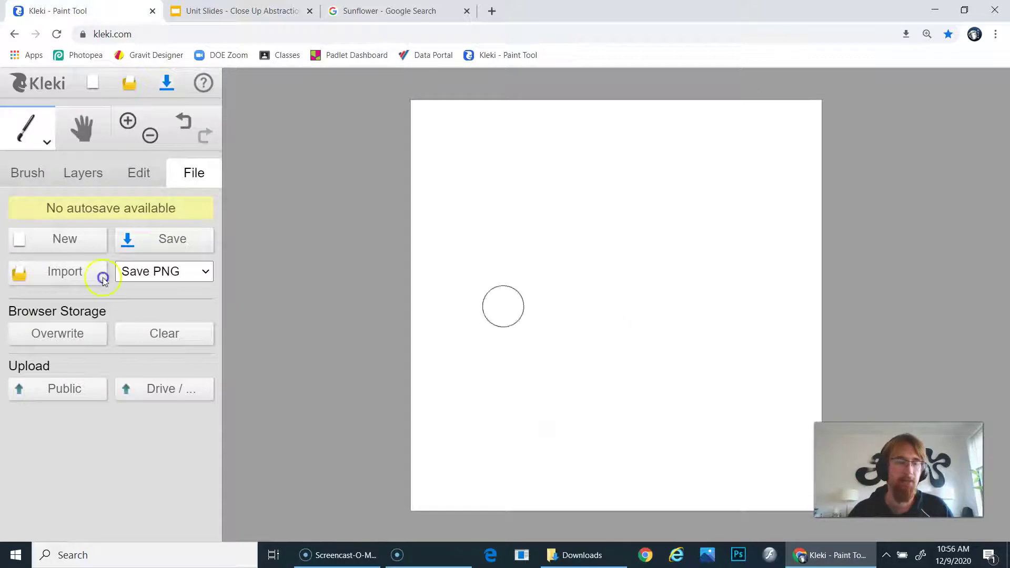
pyautogui.click(38, 324)
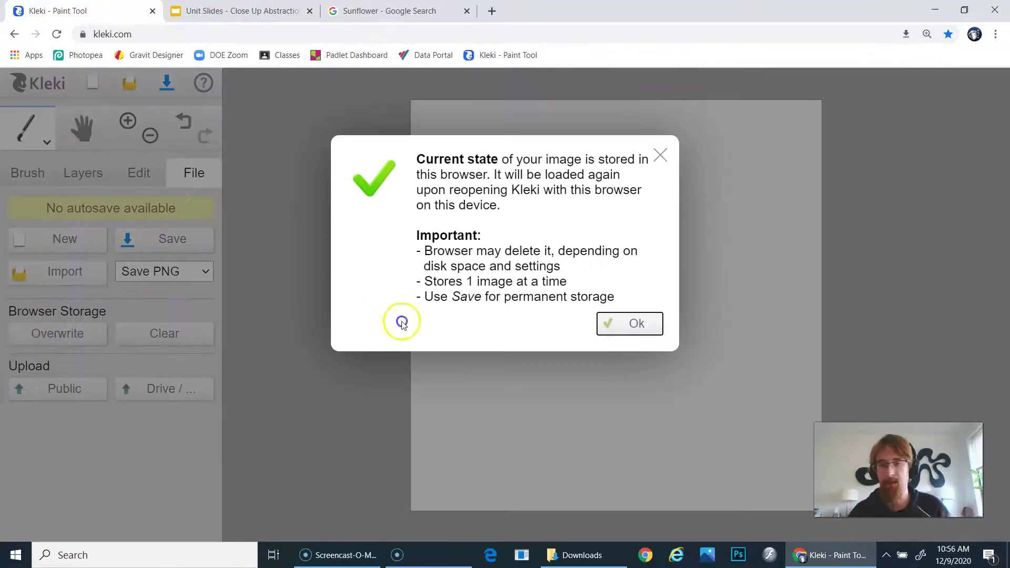
pyautogui.click(626, 317)
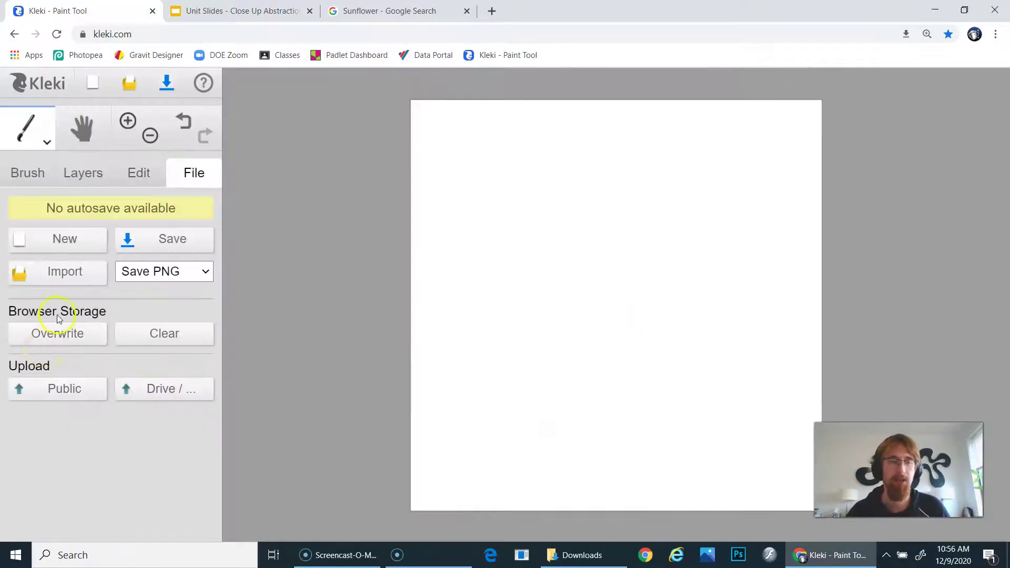
pyautogui.click(62, 329)
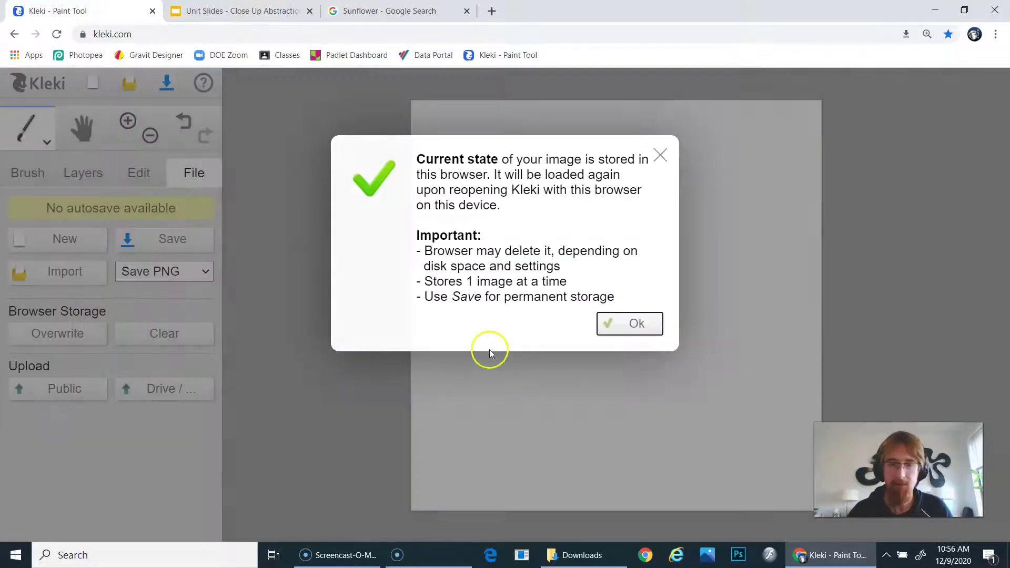
pyautogui.click(637, 324)
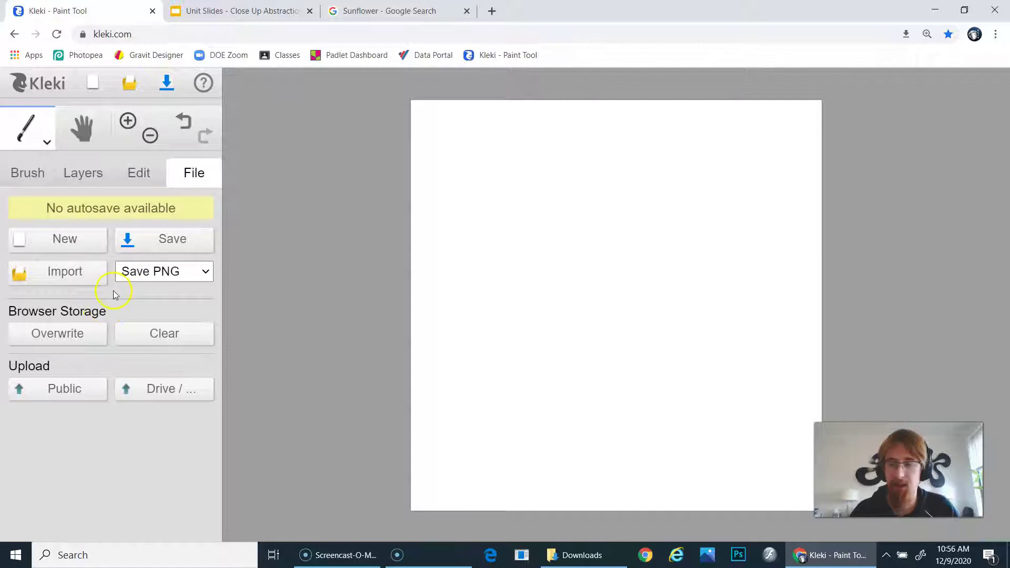
# - Change the save format to PSD
pyautogui.click(170, 278)
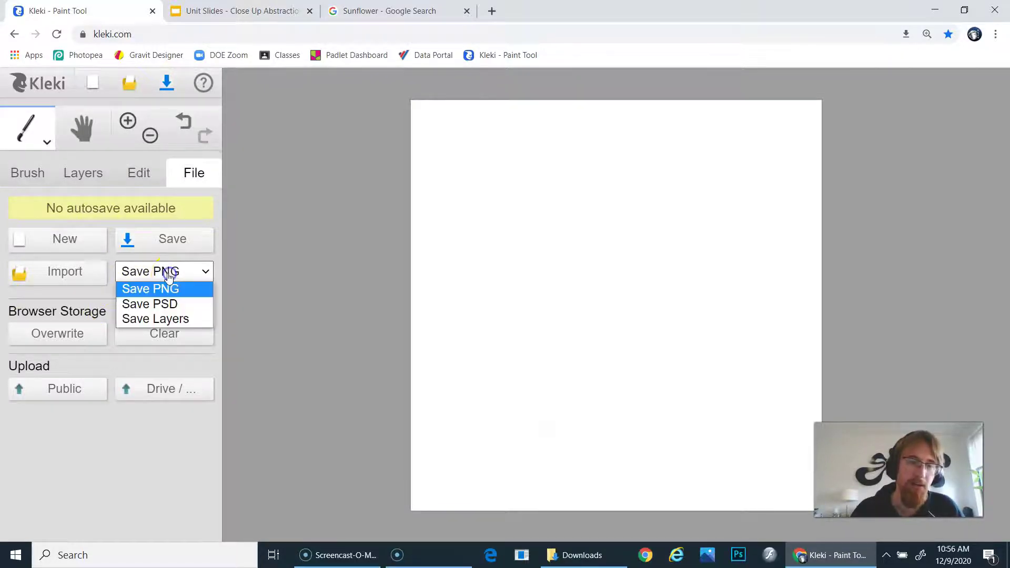
pyautogui.click(149, 305)
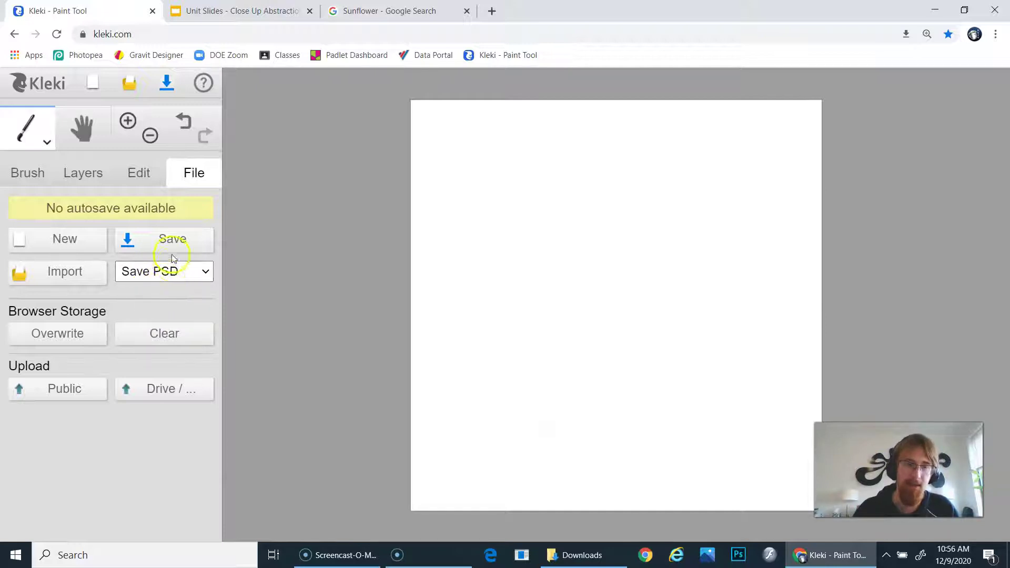
pyautogui.click(157, 271)
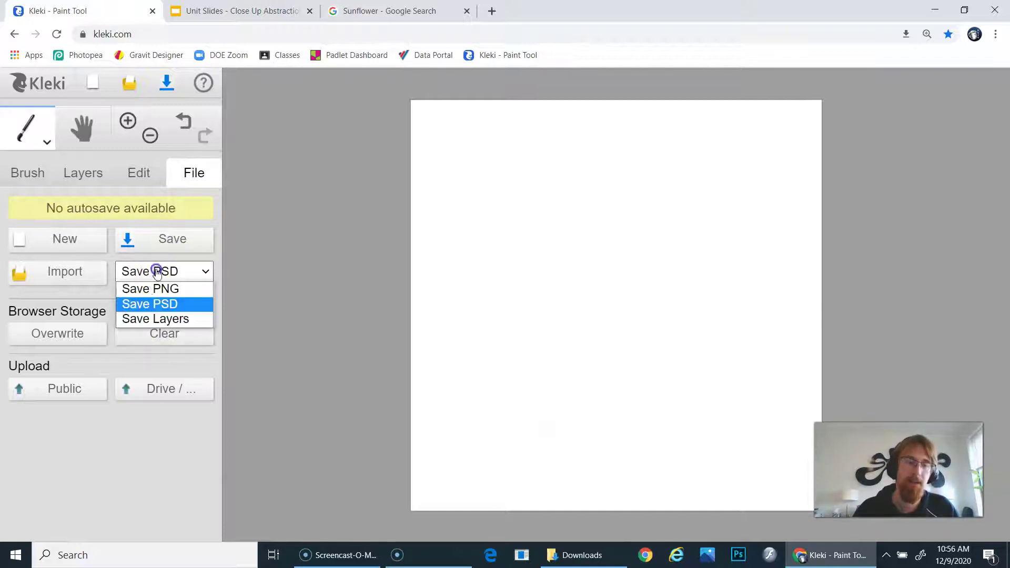
pyautogui.click(149, 308)
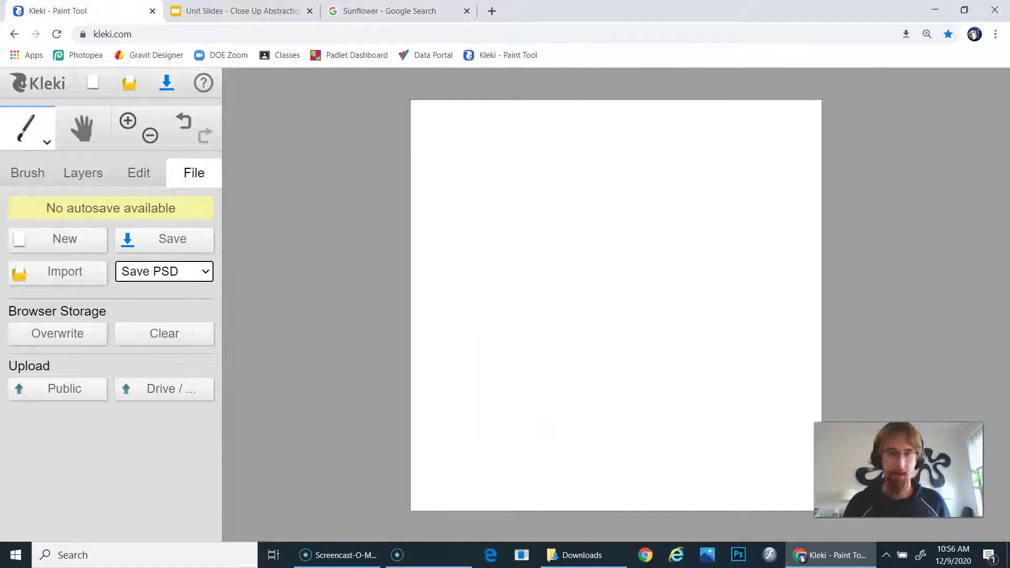
# - Create a new white image 2000 px wide and 2000 px high
pyautogui.click(55, 245)
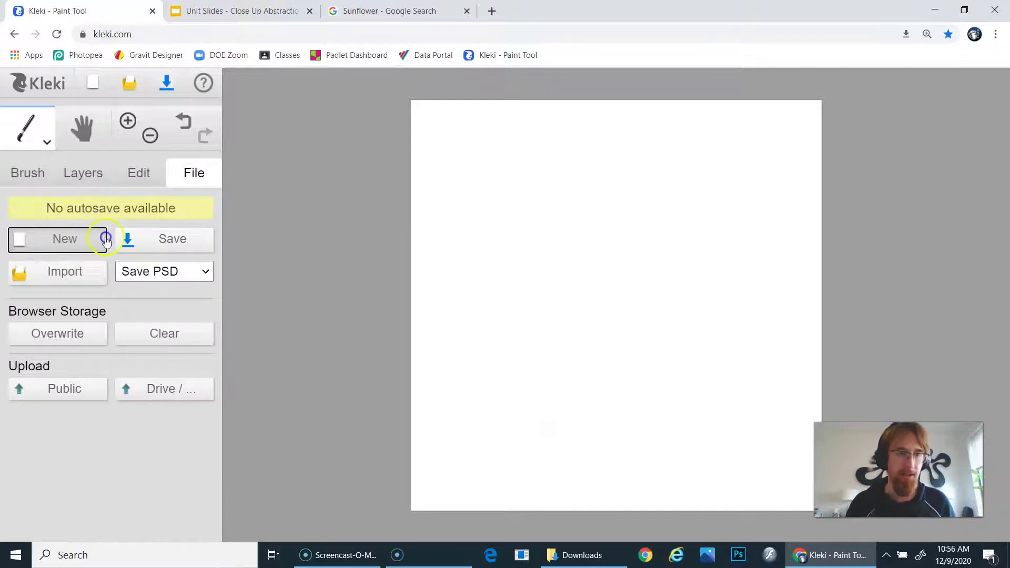
pyautogui.click(57, 249)
pyautogui.moveTo(466, 184); pyautogui.dragTo(411, 189)
pyautogui.write('200')
pyautogui.press('Tab')
pyautogui.write('0')
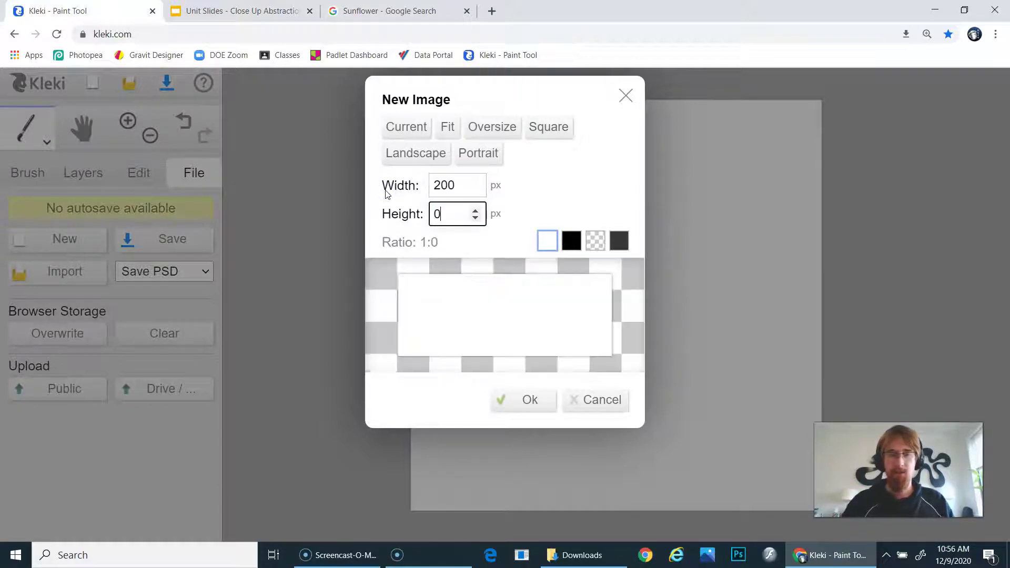
pyautogui.hotkey('shift', 'Tab')
pyautogui.write('2000')
pyautogui.press('Tab')
pyautogui.write('200')
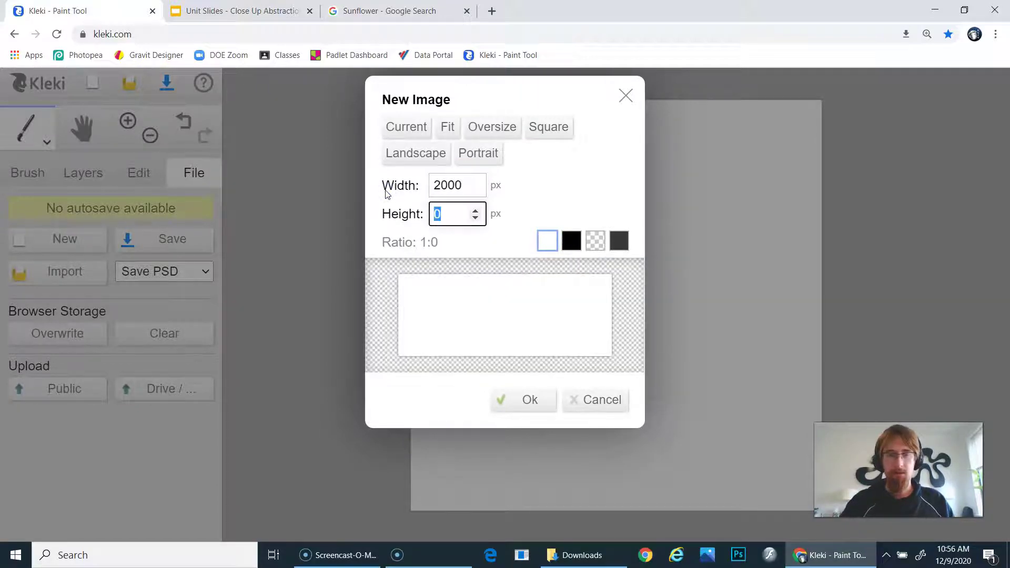
pyautogui.write('0')
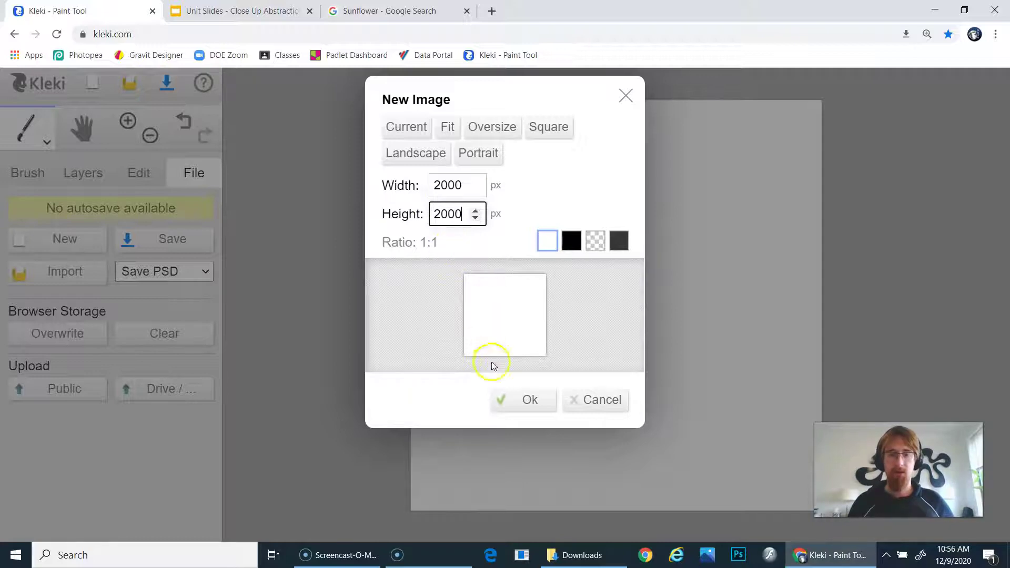
pyautogui.click(518, 400)
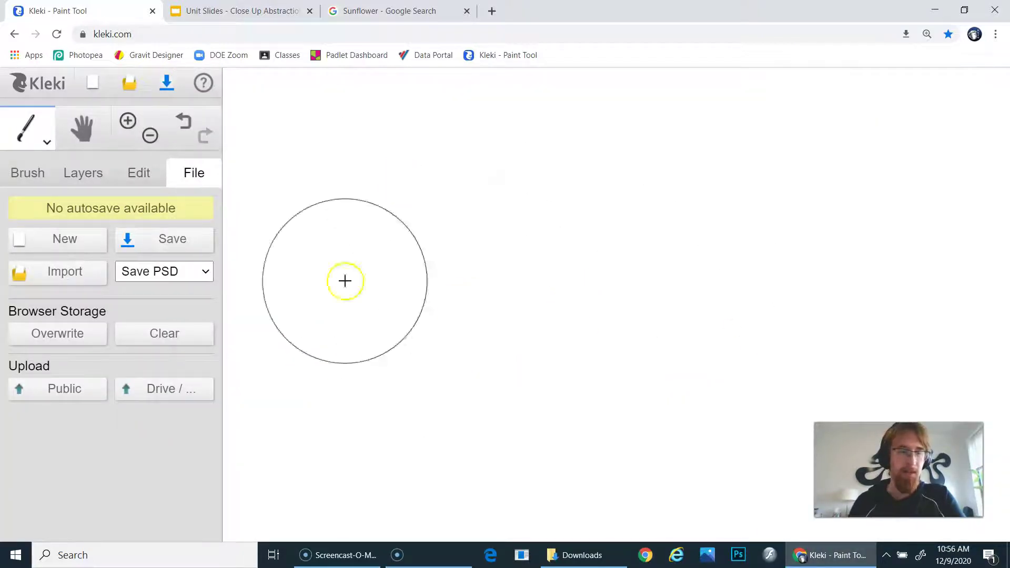
# - Examine the new blank canvas at different magnifications, zooming out to the whole image and in to a close-up
pyautogui.click(149, 137)
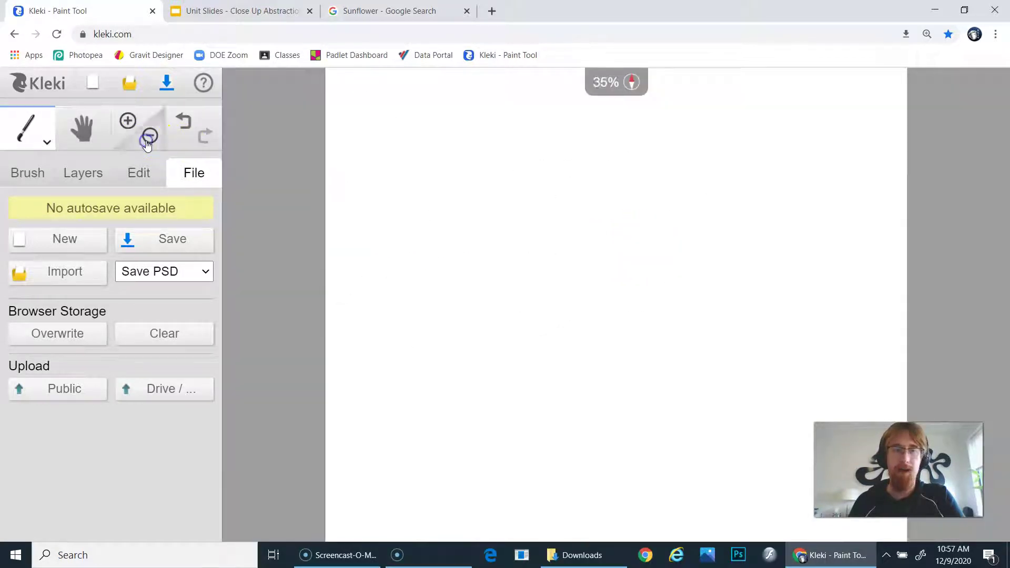
pyautogui.click(149, 136)
pyautogui.scroll(-2, 651, 263)
pyautogui.scroll(2, 651, 263)
pyautogui.click(127, 136)
pyautogui.click(148, 142)
pyautogui.click(129, 131)
pyautogui.click(147, 139)
pyautogui.click(129, 125)
pyautogui.click(148, 138)
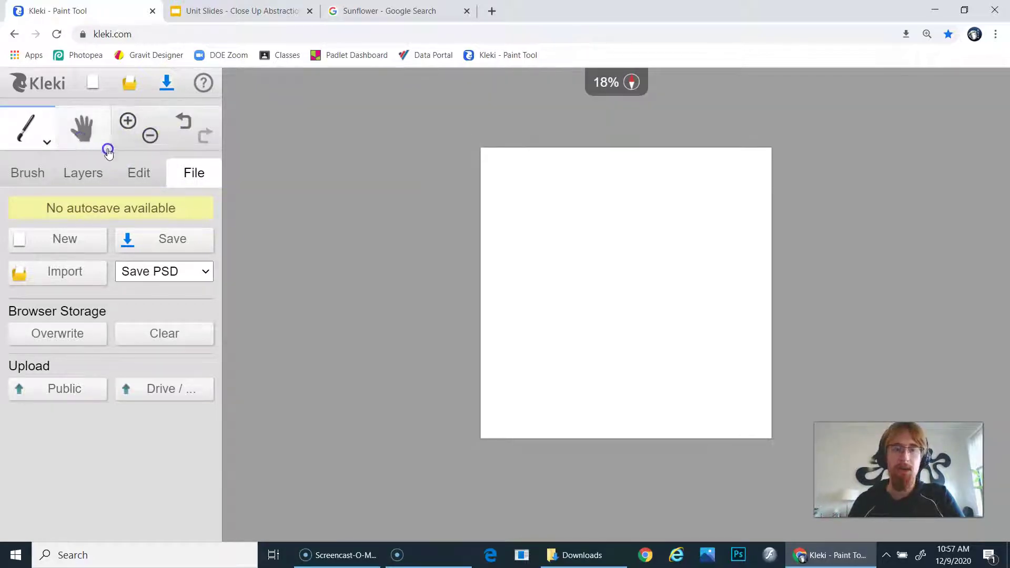
pyautogui.scroll(1, 592, 318)
pyautogui.scroll(5, 593, 319)
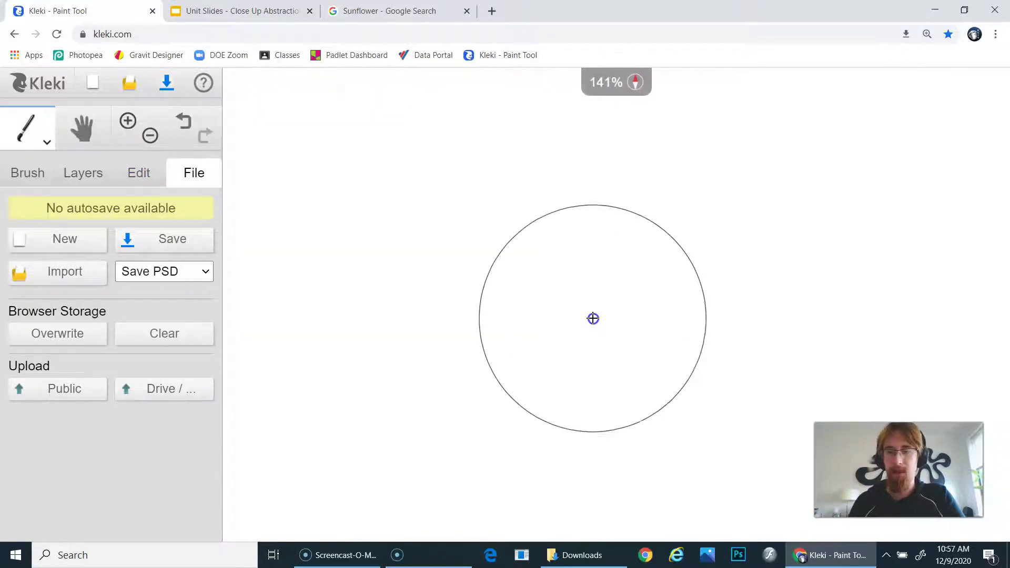
pyautogui.scroll(-4, 511, 301)
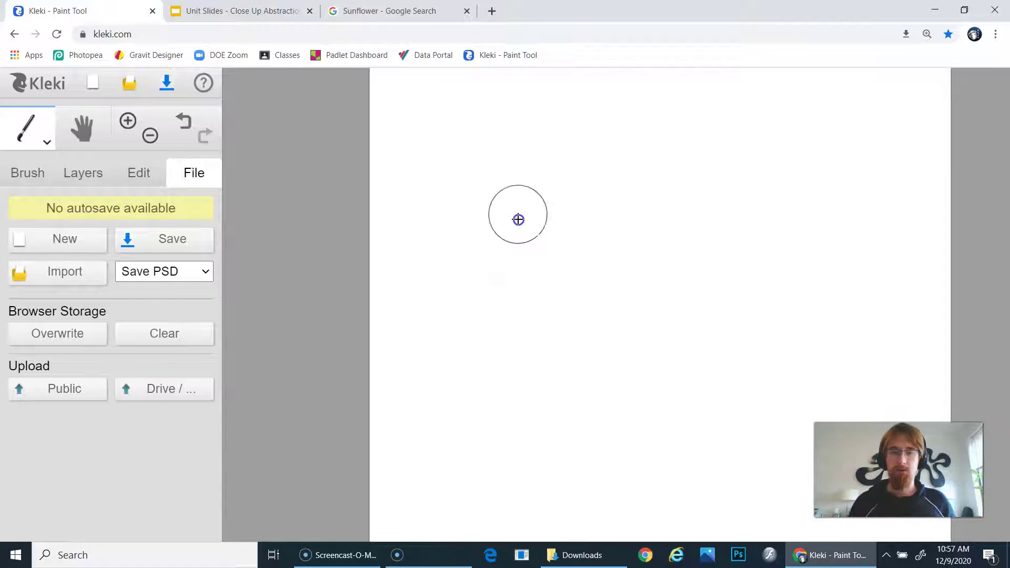
pyautogui.scroll(4, 517, 214)
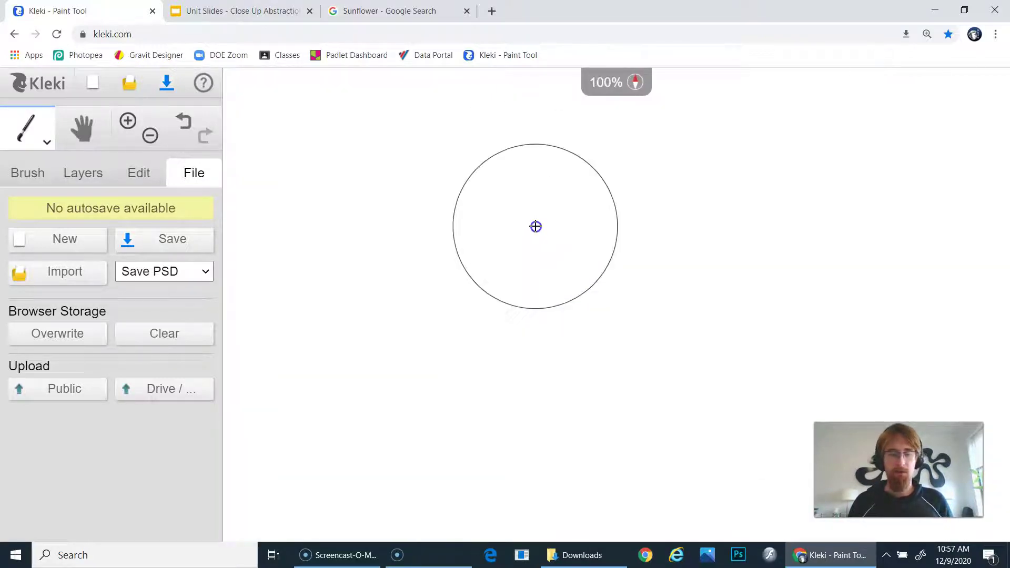
# - Pan across the enlarged canvas in several directions to inspect its edges and corners
pyautogui.press('space')
pyautogui.press('space')
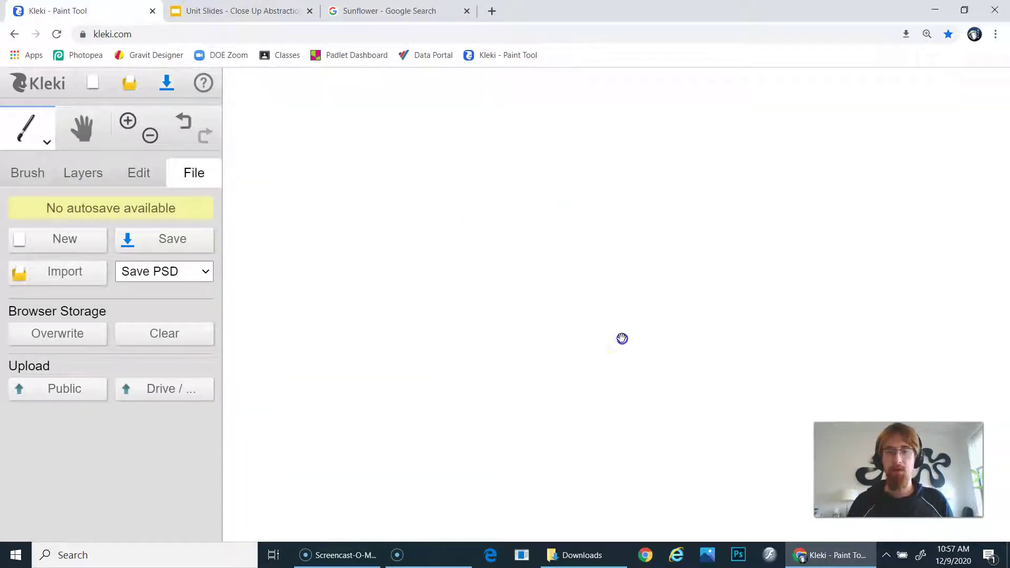
pyautogui.moveTo(480, 241)
pyautogui.mouseDown()
pyautogui.moveTo(540, 323)
pyautogui.moveTo(764, 410)
pyautogui.moveTo(732, 402)
pyautogui.mouseUp()
pyautogui.scroll(-1, 472, 222)
pyautogui.moveTo(473, 222); pyautogui.dragTo(490, 457)
pyautogui.moveTo(453, 287); pyautogui.dragTo(242, 290)
pyautogui.moveTo(609, 296); pyautogui.dragTo(258, 292)
pyautogui.moveTo(639, 274); pyautogui.dragTo(487, 287)
pyautogui.moveTo(472, 421); pyautogui.dragTo(510, 280)
pyautogui.moveTo(464, 279); pyautogui.dragTo(593, 263)
pyautogui.moveTo(474, 325); pyautogui.dragTo(642, 301)
# - Zoom the canvas repeatedly in and out, and finish with the whole image centred in the workspace
pyautogui.scroll(-3, 536, 318)
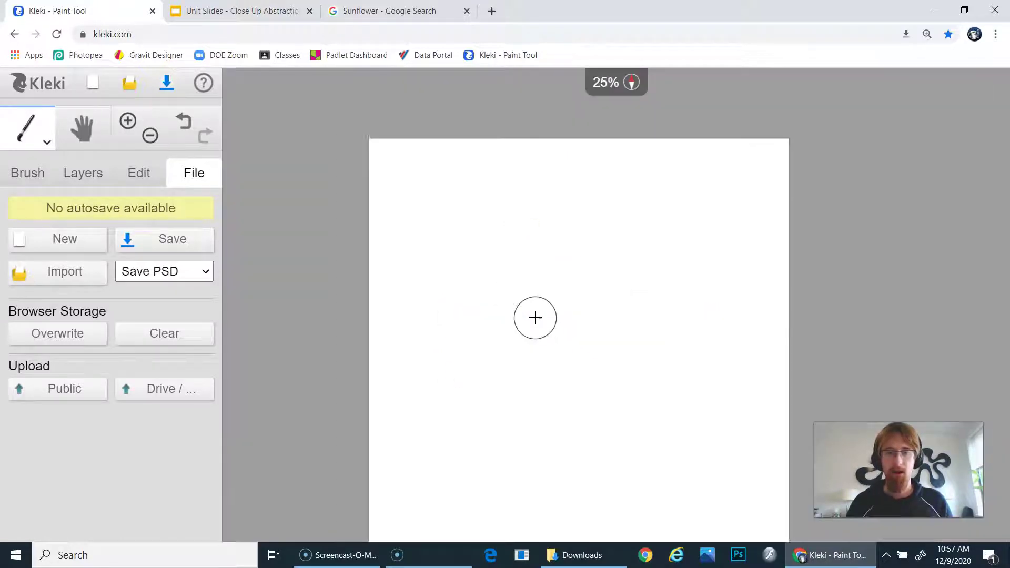
pyautogui.scroll(1, 535, 317)
pyautogui.scroll(-1, 536, 317)
pyautogui.scroll(2, 536, 317)
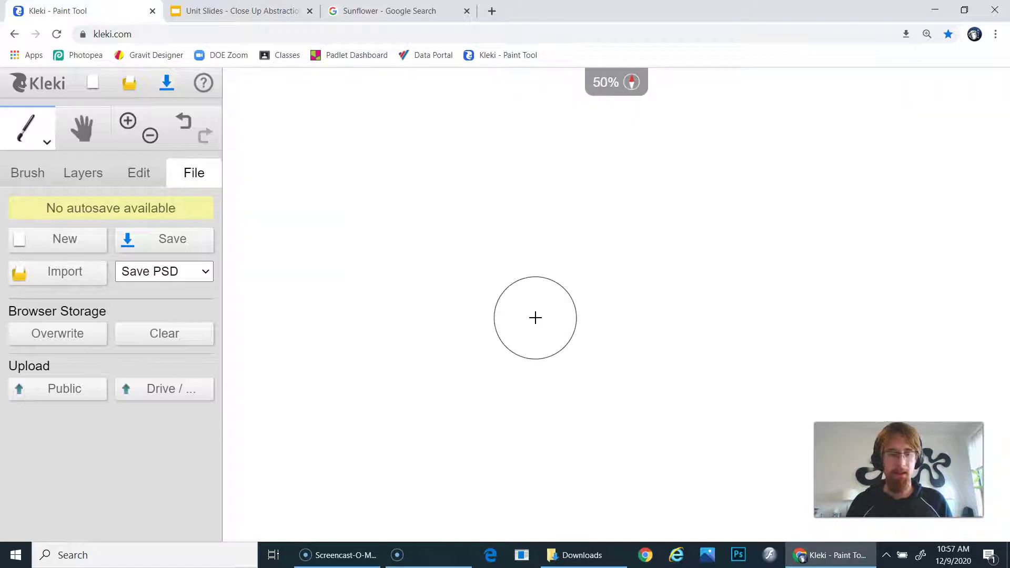
pyautogui.scroll(-1, 536, 317)
pyautogui.scroll(1, 535, 317)
pyautogui.scroll(1, 535, 318)
pyautogui.scroll(-1, 535, 318)
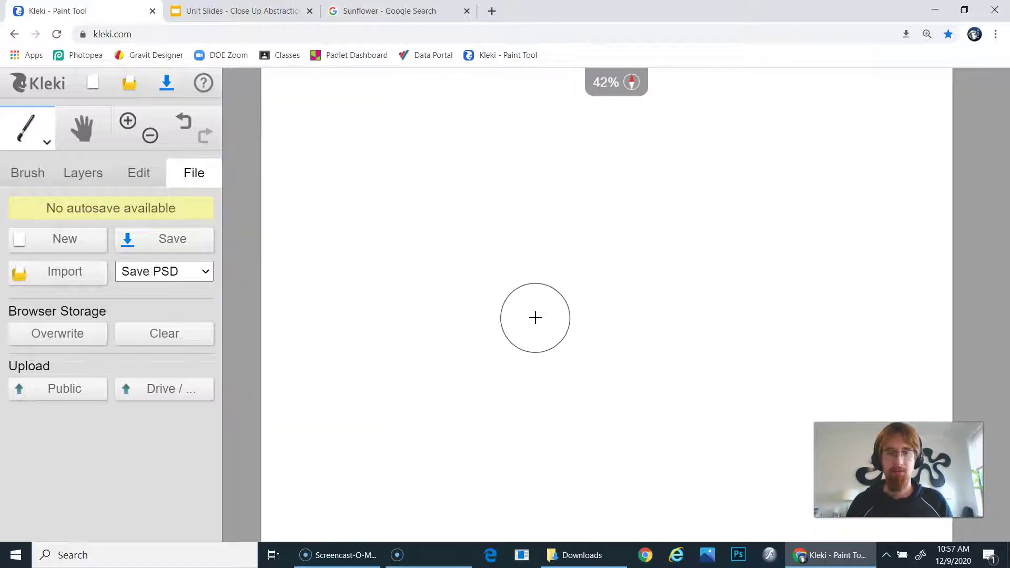
pyautogui.scroll(2, 535, 317)
pyautogui.scroll(-4, 476, 289)
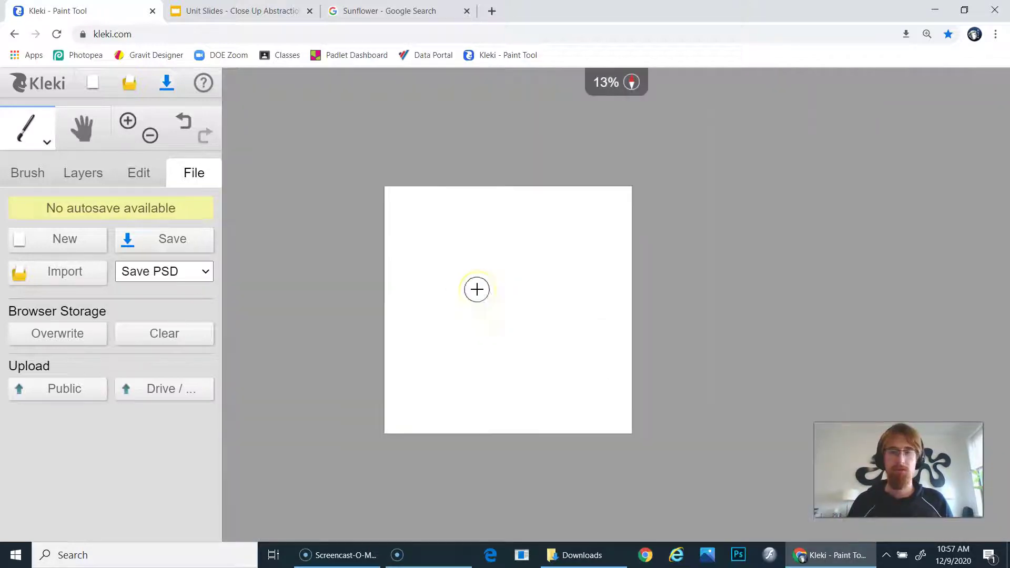
pyautogui.scroll(2, 477, 289)
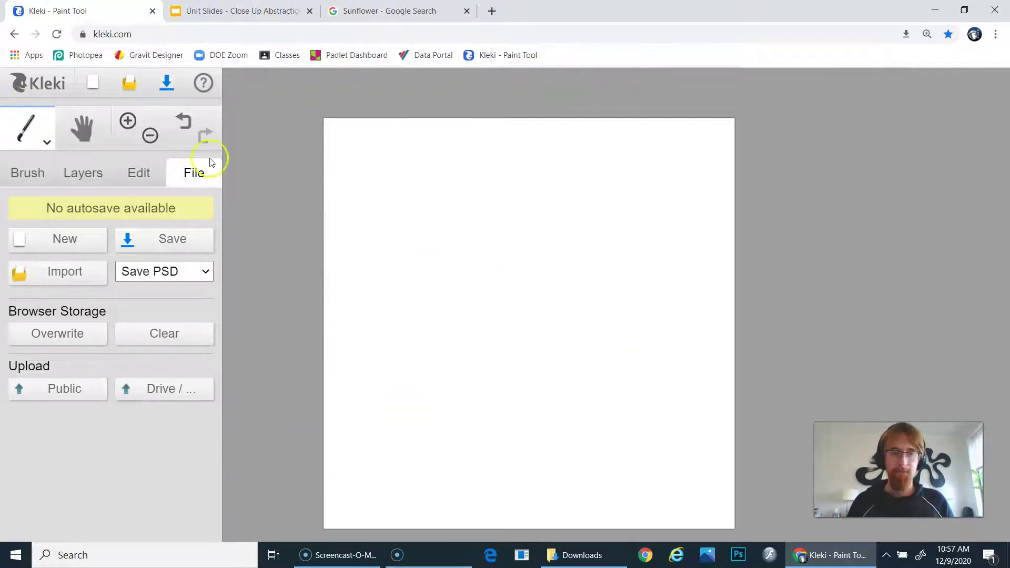
pyautogui.moveTo(457, 221); pyautogui.dragTo(519, 207)
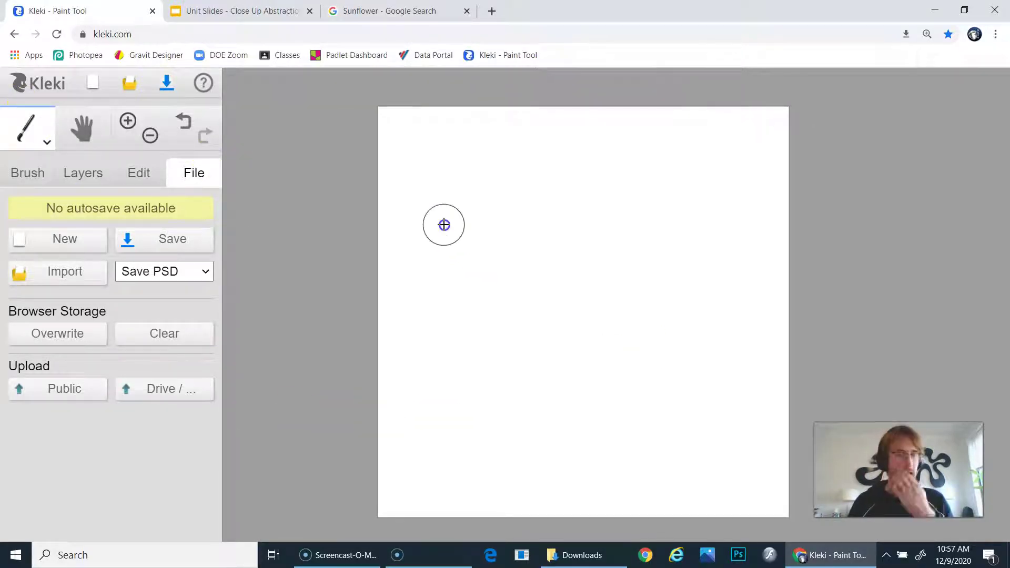
pyautogui.click(369, 156)
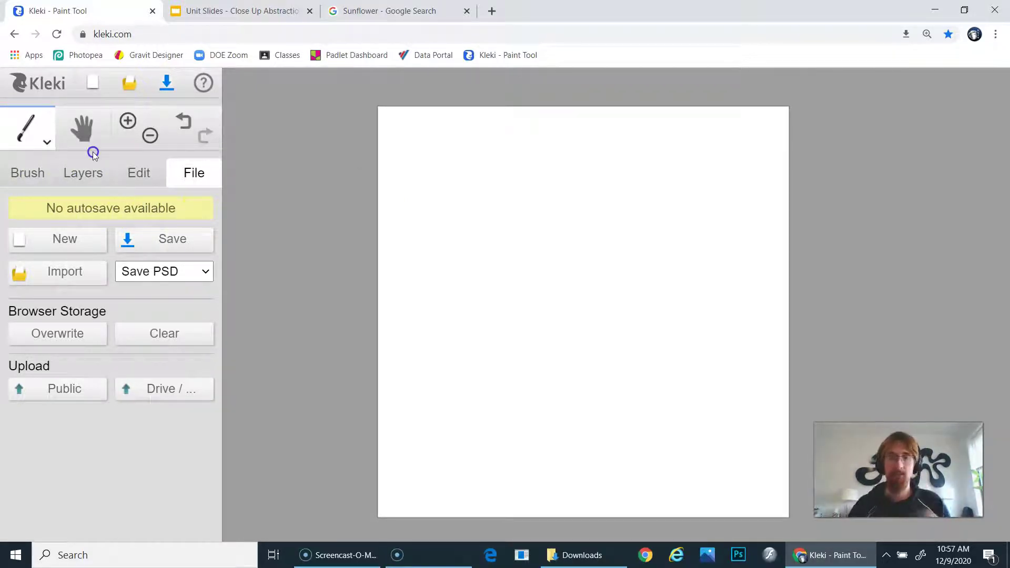
# - Switch to the open Google image search and search for "Flower" instead of sunflower
pyautogui.click(377, 13)
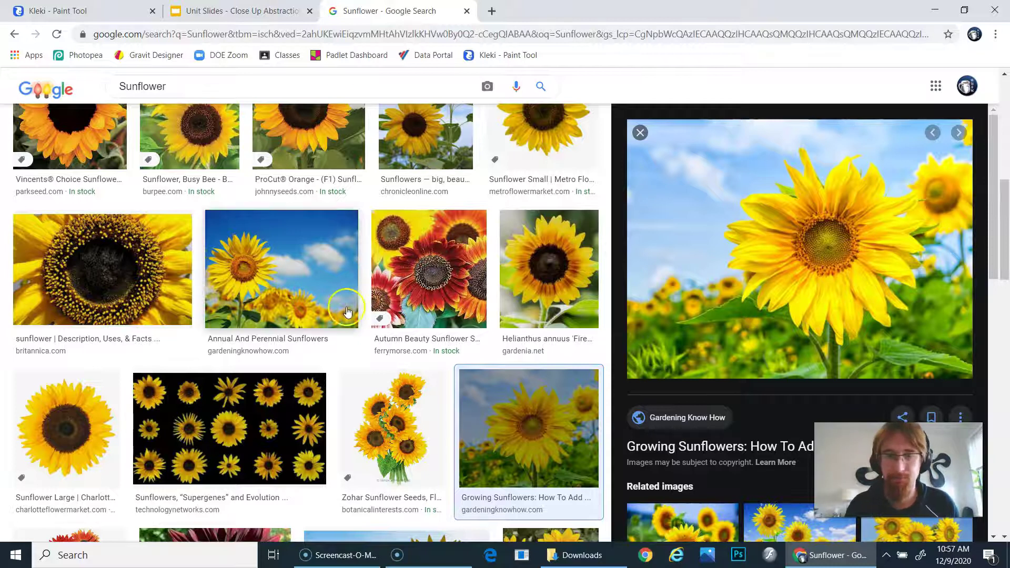
pyautogui.scroll(-5, 282, 269)
pyautogui.scroll(10, 210, 210)
pyautogui.doubleClick(149, 80)
pyautogui.write('Flower')
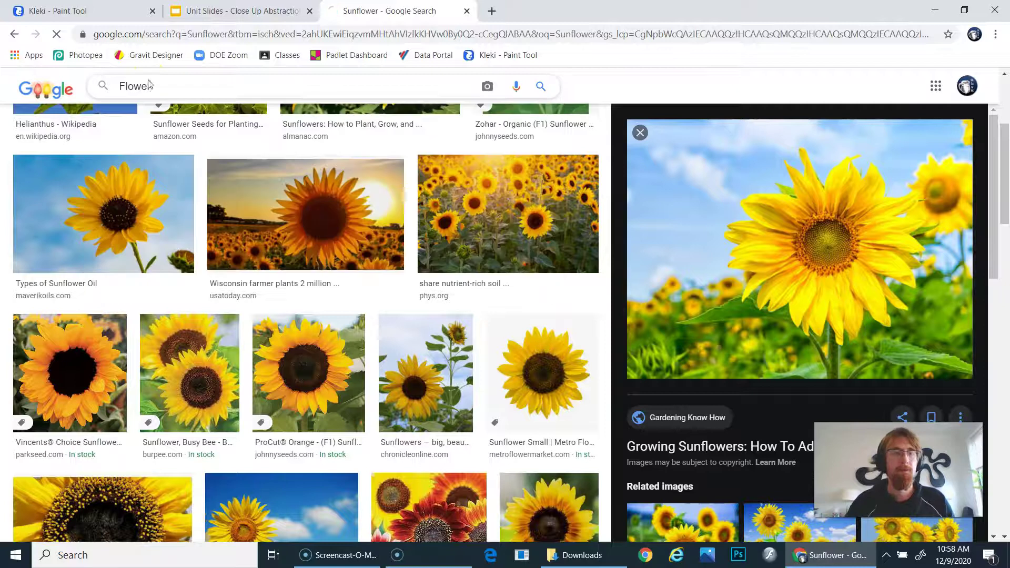
pyautogui.press('Return')
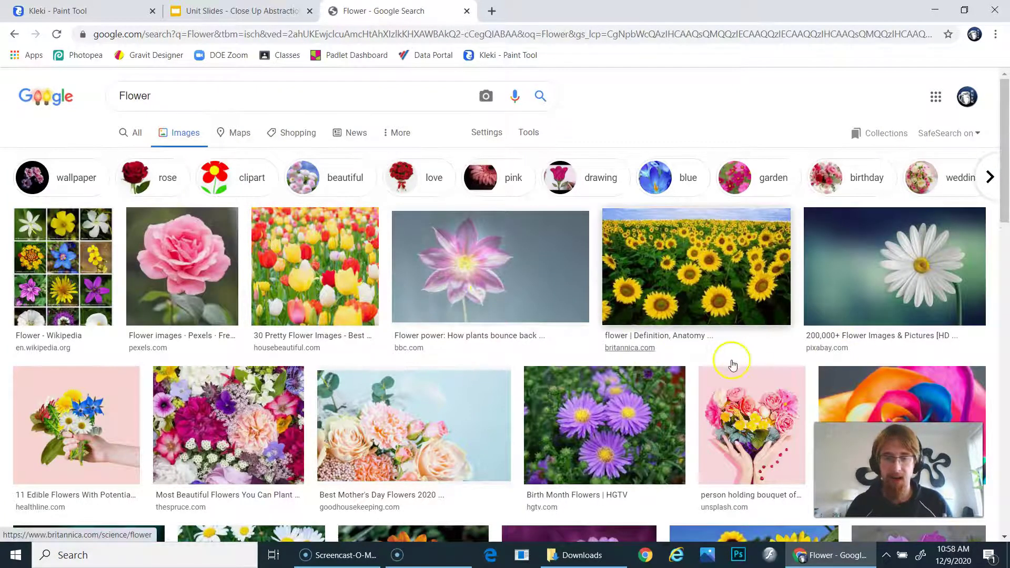
# - Browse the flower image results and open the preview of the white lotus on a dark background
pyautogui.scroll(-3, 665, 383)
pyautogui.scroll(-3, 666, 383)
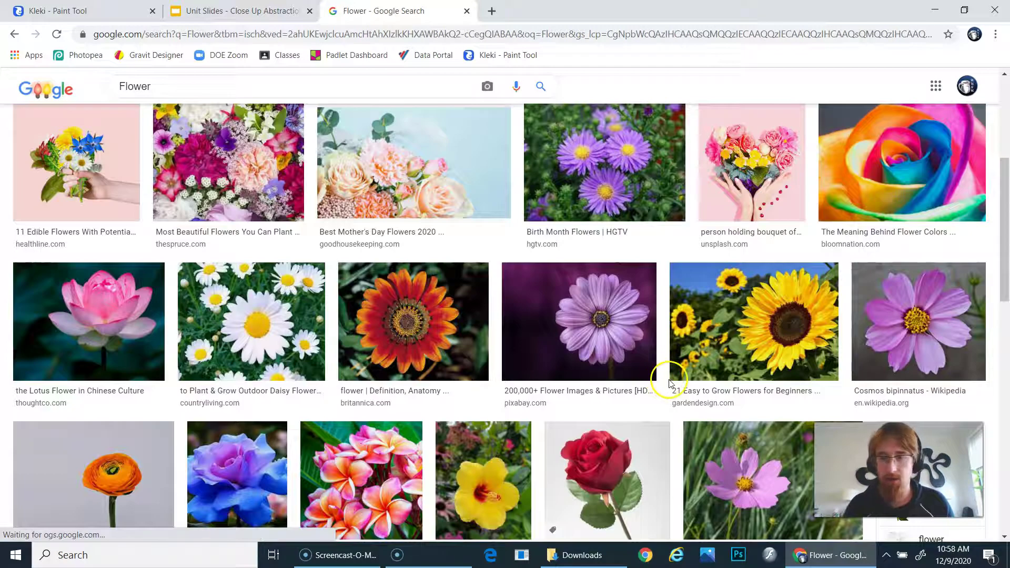
pyautogui.scroll(-6, 674, 370)
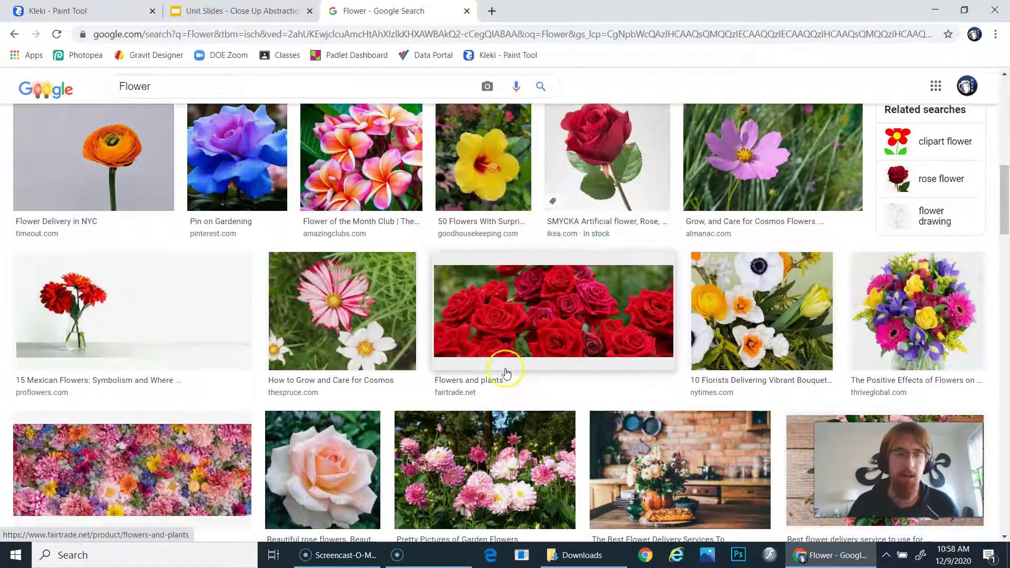
pyautogui.scroll(-3, 473, 252)
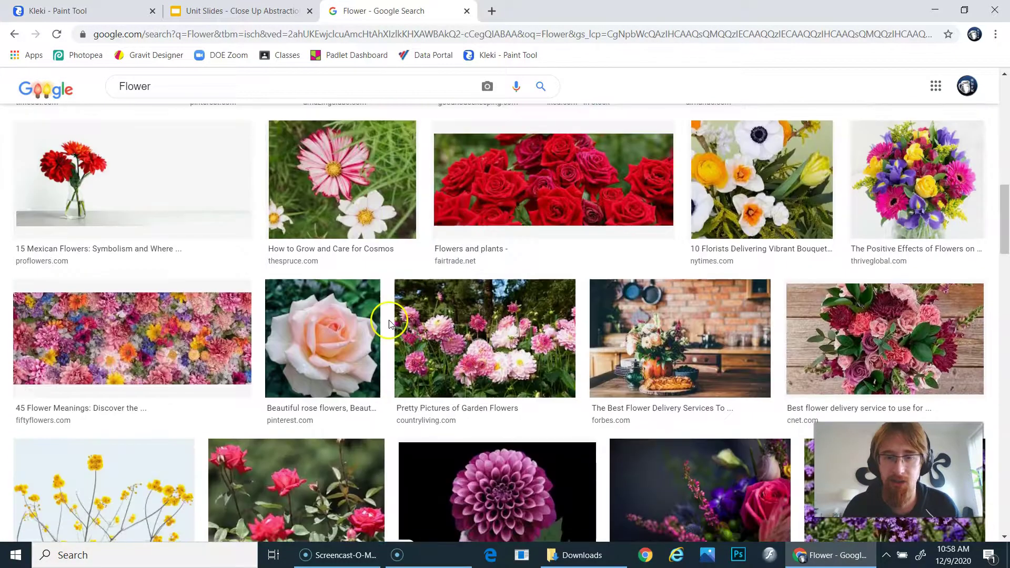
pyautogui.scroll(-4, 369, 263)
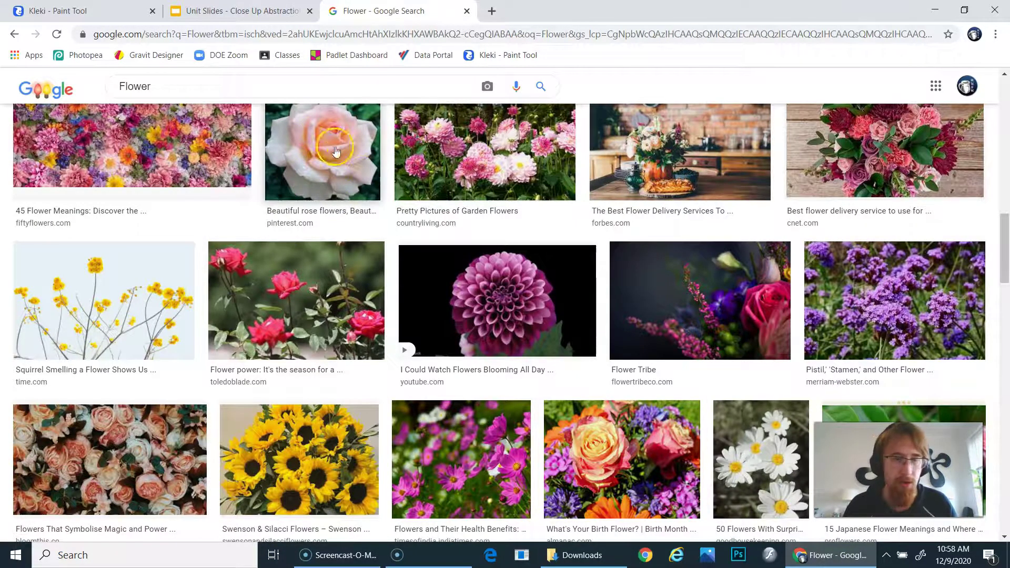
pyautogui.scroll(-5, 726, 298)
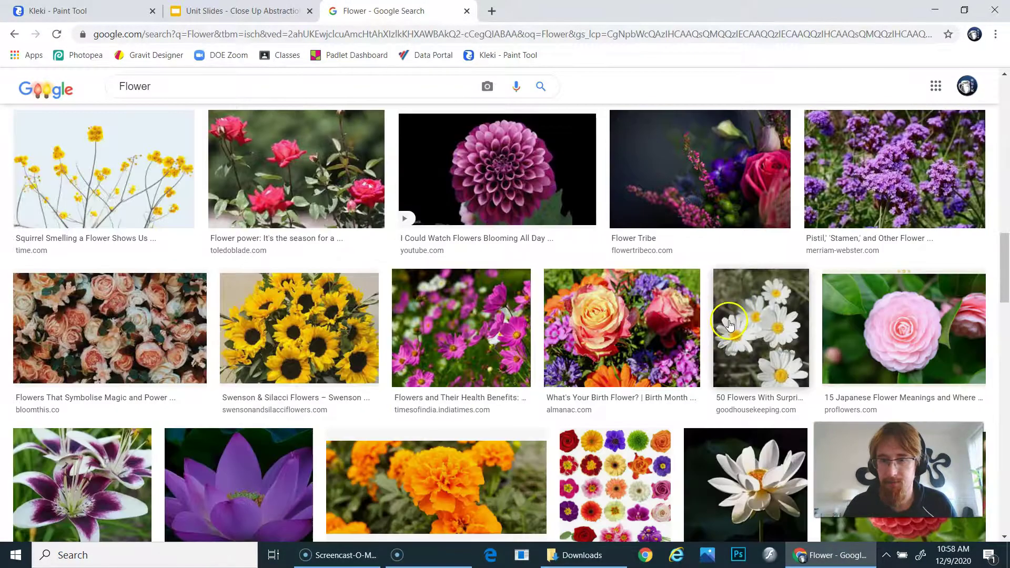
pyautogui.click(764, 369)
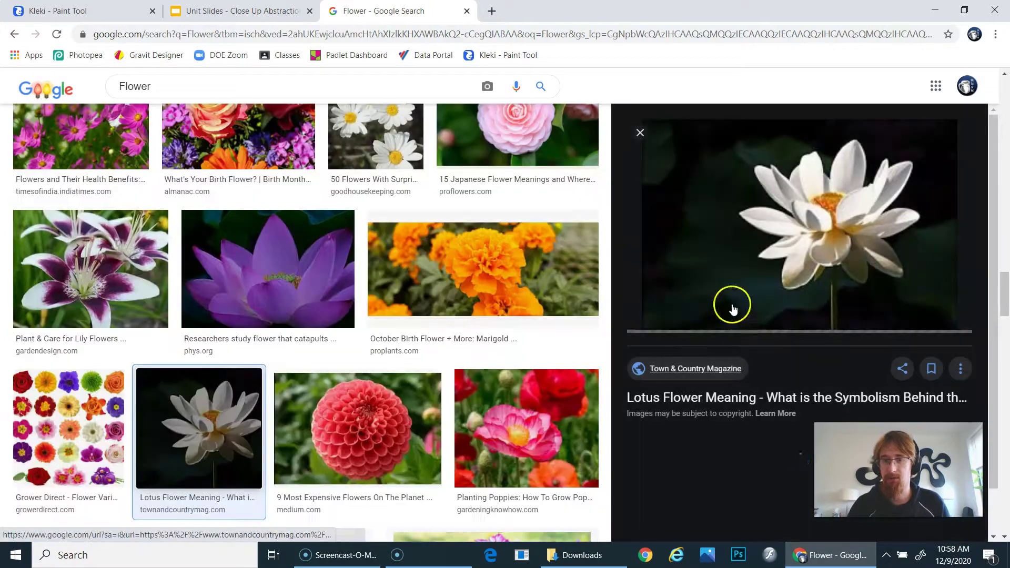
# - Refine the image search to "Lotus Flower"
pyautogui.click(141, 94)
pyautogui.press('Home')
pyautogui.write('Lotus')
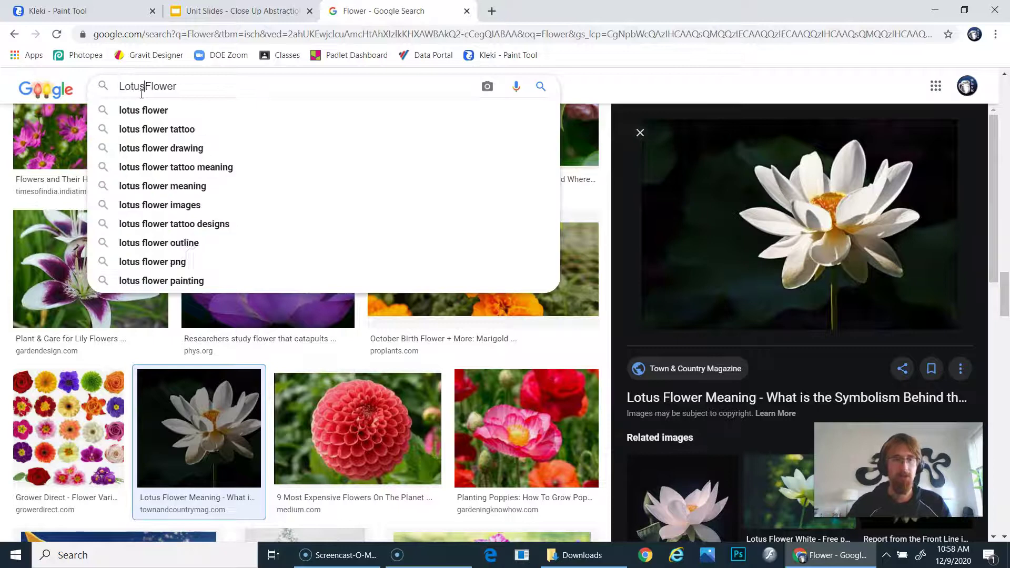
pyautogui.press('Return')
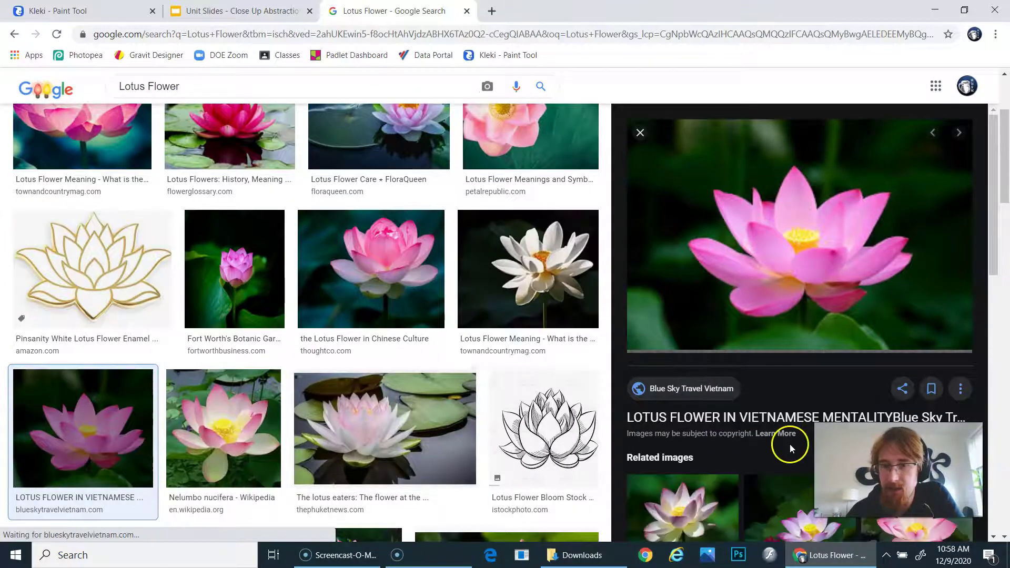
# - Save the previewed pink lotus picture to the Desktop as the JPEG image Hoa-sen
pyautogui.rightClick(775, 227)
pyautogui.click(844, 356)
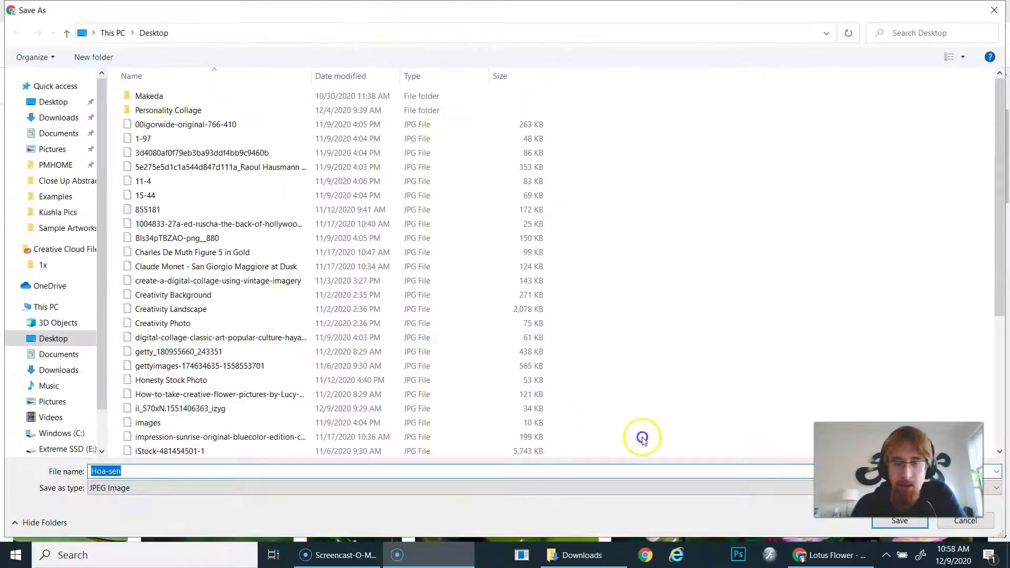
pyautogui.click(901, 521)
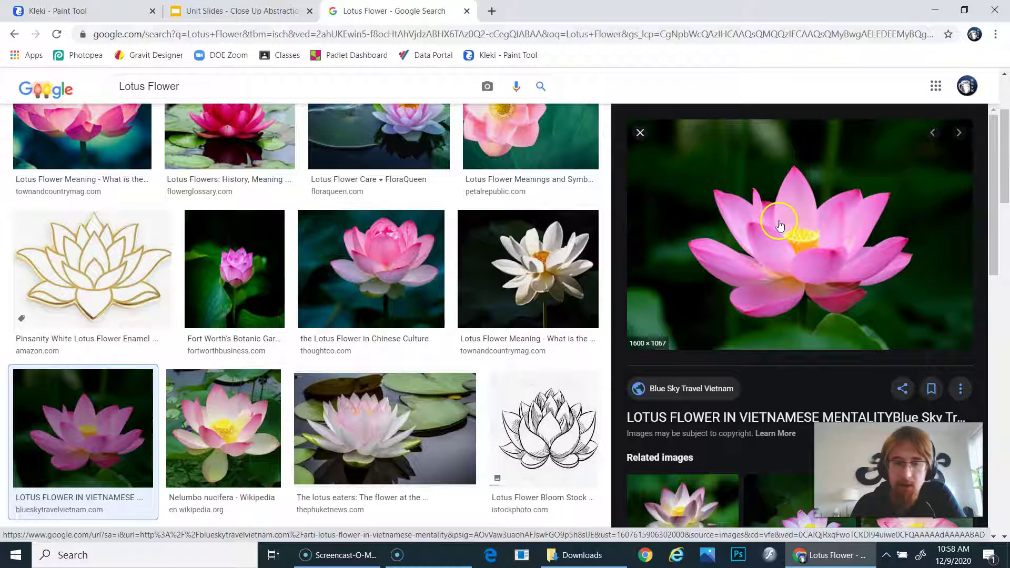
# - Copy the previewed pink lotus image to the clipboard
pyautogui.hotkey('alt', 'p')
pyautogui.rightClick(722, 206)
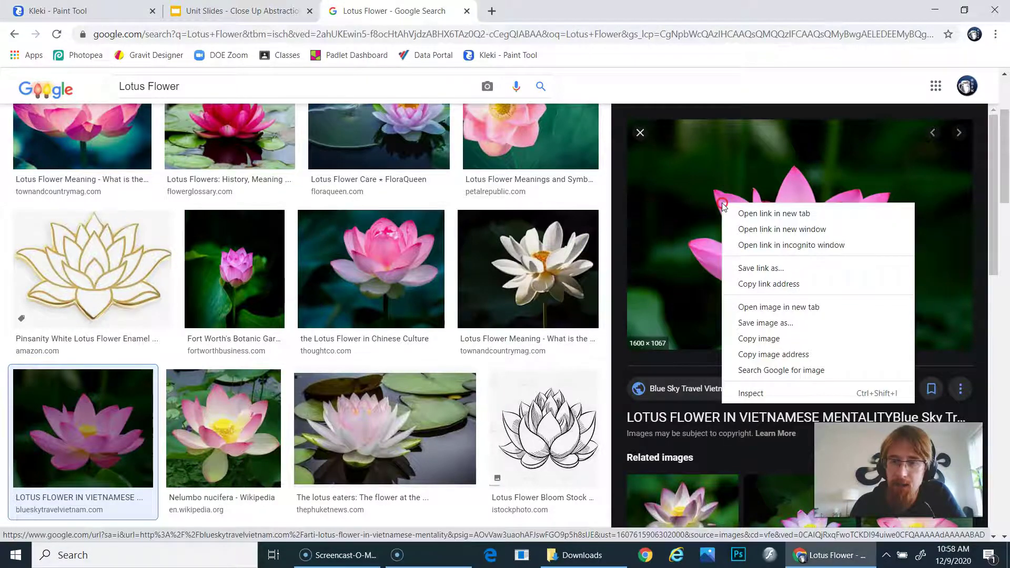
pyautogui.click(761, 340)
# - Switch back to Kleki and paste the copied lotus picture, choosing to import it as a layer
pyautogui.click(50, 12)
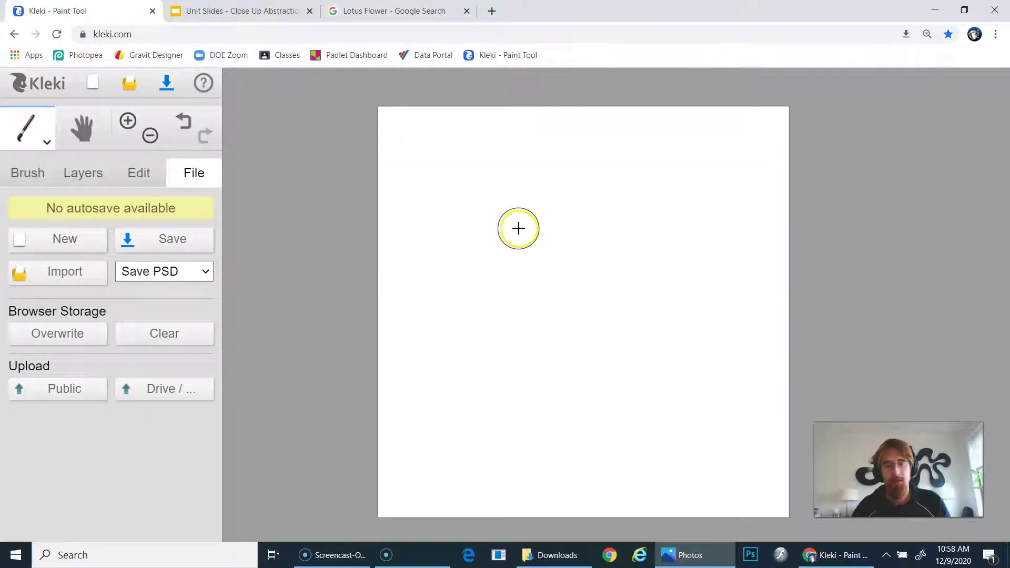
pyautogui.rightClick(494, 223)
pyautogui.rightClick(453, 203)
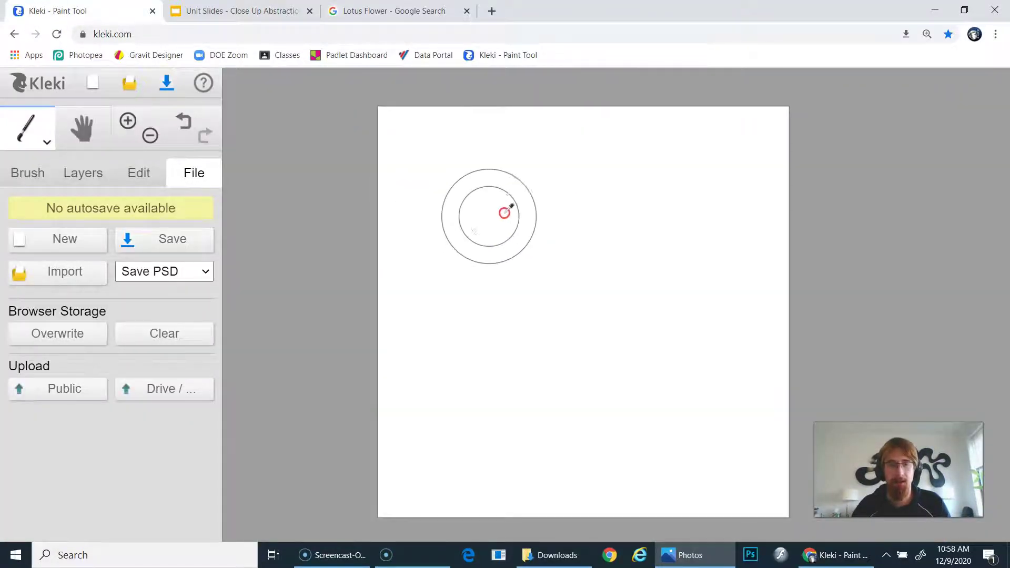
pyautogui.click(576, 442)
pyautogui.hotkey('ctrl', 'v')
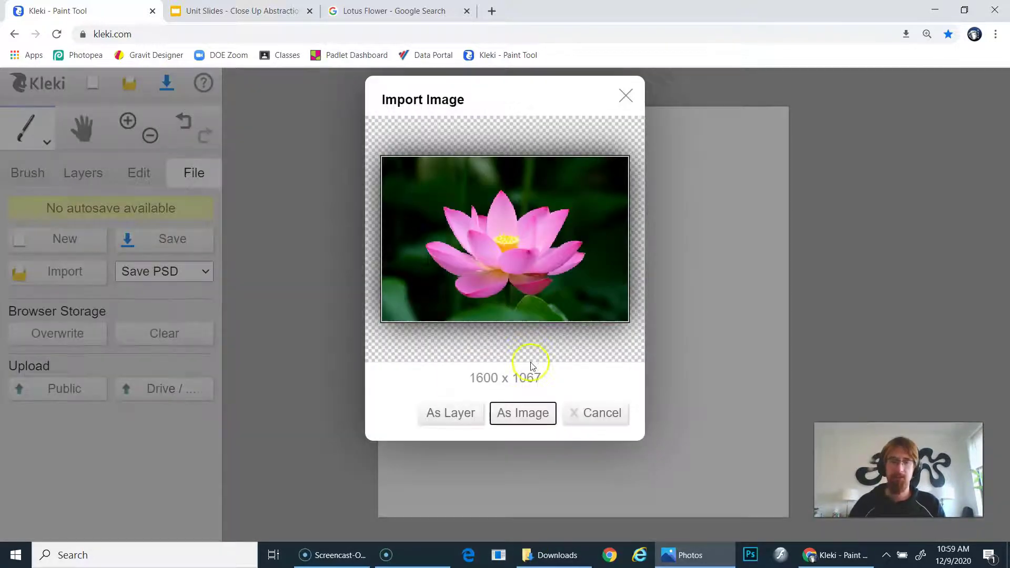
pyautogui.click(440, 421)
# - Try enlarging and repositioning the imported lotus so that its petals fill the square canvas as a close-up
pyautogui.moveTo(491, 334); pyautogui.dragTo(481, 309)
pyautogui.moveTo(591, 327)
pyautogui.mouseDown()
pyautogui.moveTo(623, 345)
pyautogui.moveTo(611, 347)
pyautogui.moveTo(633, 377)
pyautogui.moveTo(593, 341)
pyautogui.mouseUp()
pyautogui.moveTo(533, 299); pyautogui.dragTo(643, 424)
pyautogui.moveTo(515, 332); pyautogui.dragTo(520, 363)
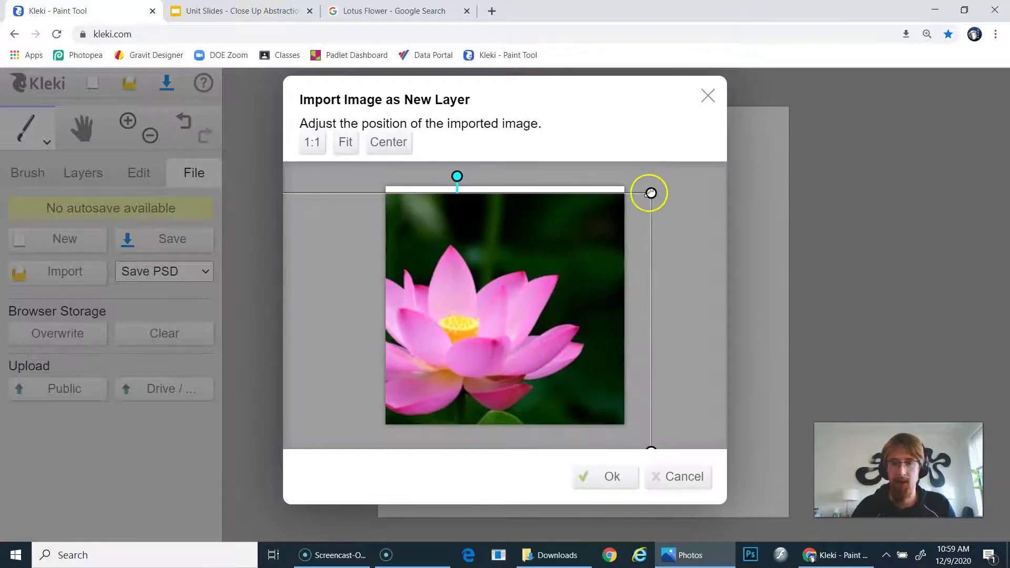
pyautogui.moveTo(651, 193); pyautogui.dragTo(711, 151)
pyautogui.moveTo(509, 295); pyautogui.dragTo(564, 297)
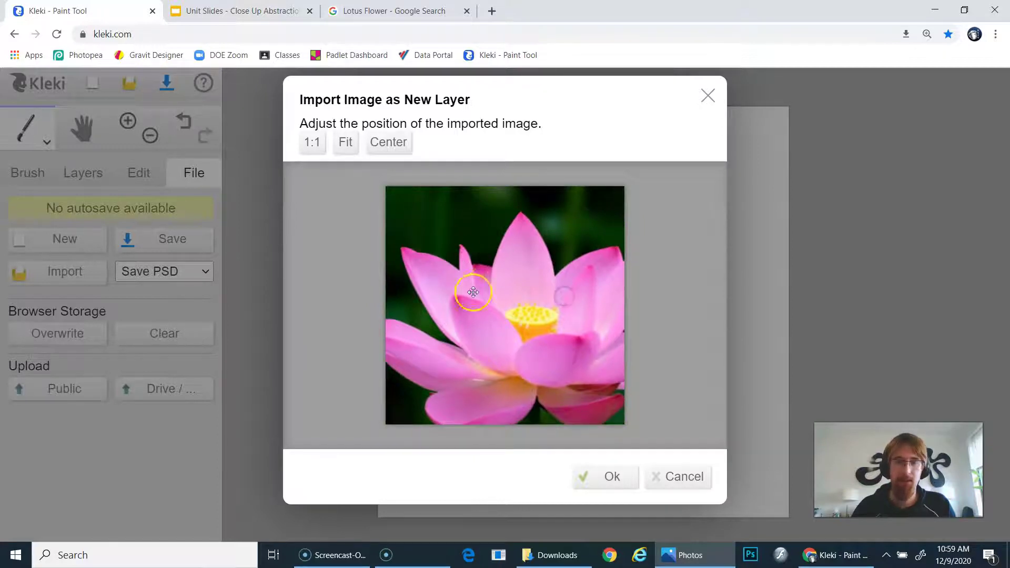
pyautogui.moveTo(476, 288); pyautogui.dragTo(479, 288)
# - Shrink the lotus picture until the whole flower fits, centre it across the canvas's full width, and confirm the new layer
pyautogui.moveTo(545, 349); pyautogui.dragTo(595, 380)
pyautogui.moveTo(325, 172); pyautogui.dragTo(436, 307)
pyautogui.moveTo(514, 350); pyautogui.dragTo(481, 311)
pyautogui.moveTo(616, 377); pyautogui.dragTo(627, 414)
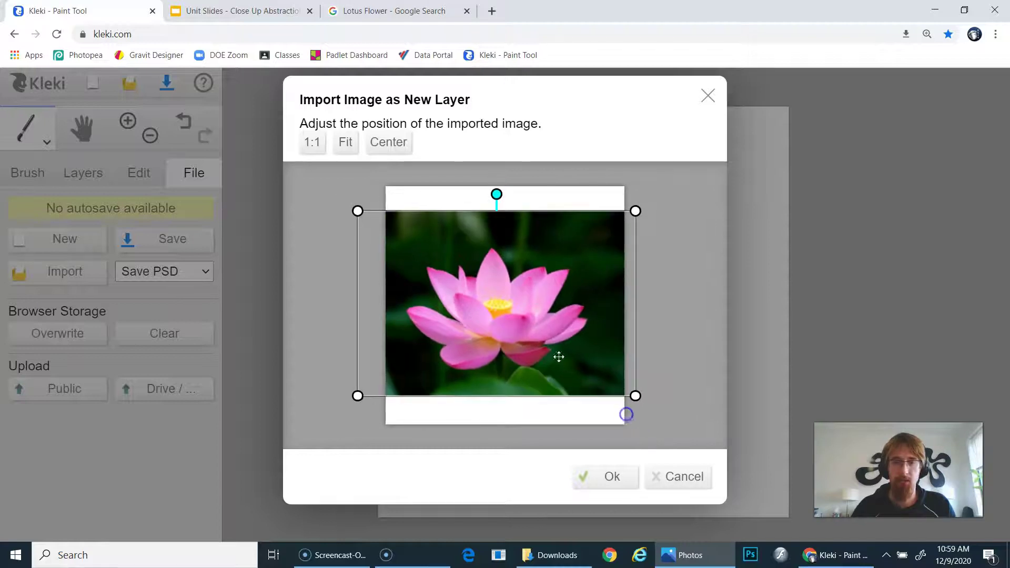
pyautogui.moveTo(548, 347); pyautogui.dragTo(559, 352)
pyautogui.click(604, 476)
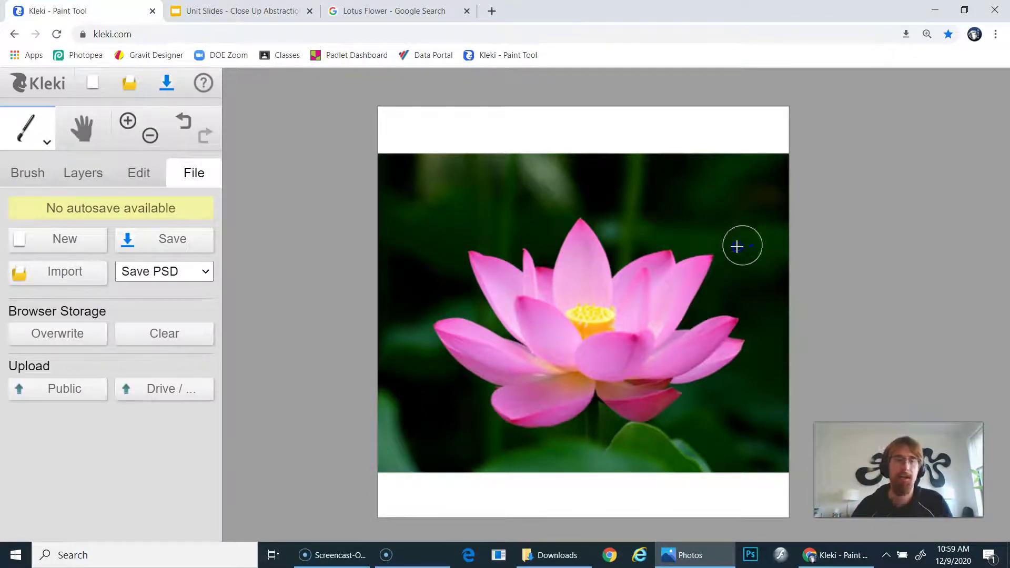
# - Start importing an image file, sort the Desktop folder by newest modification date, and preview Hoa-sen
pyautogui.click(50, 269)
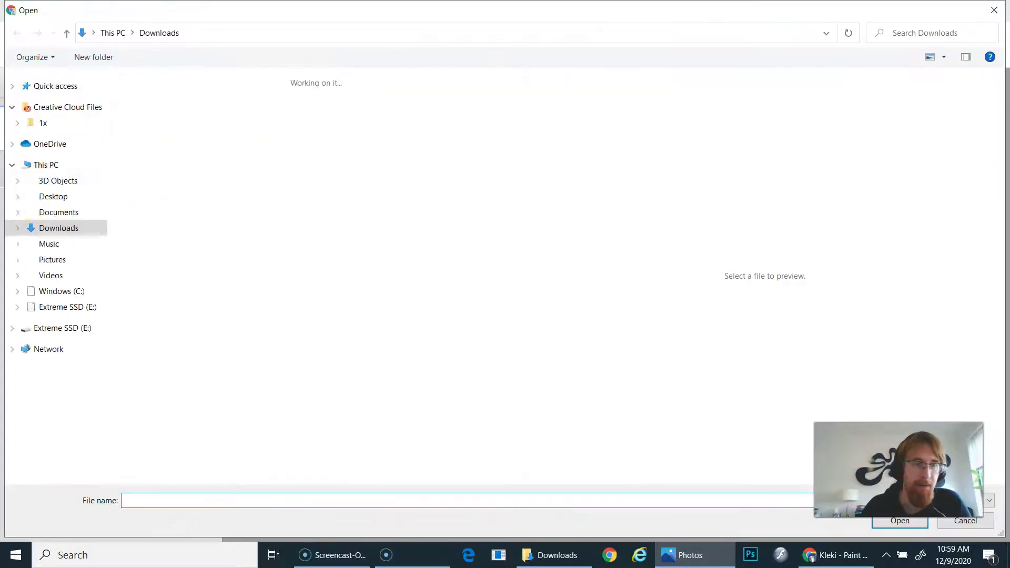
pyautogui.click(61, 245)
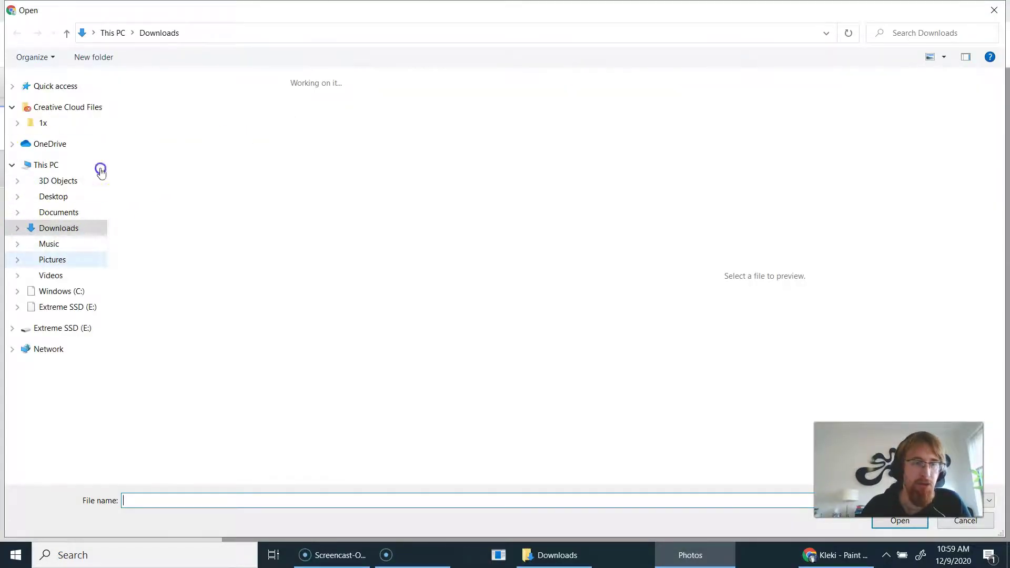
pyautogui.click(61, 123)
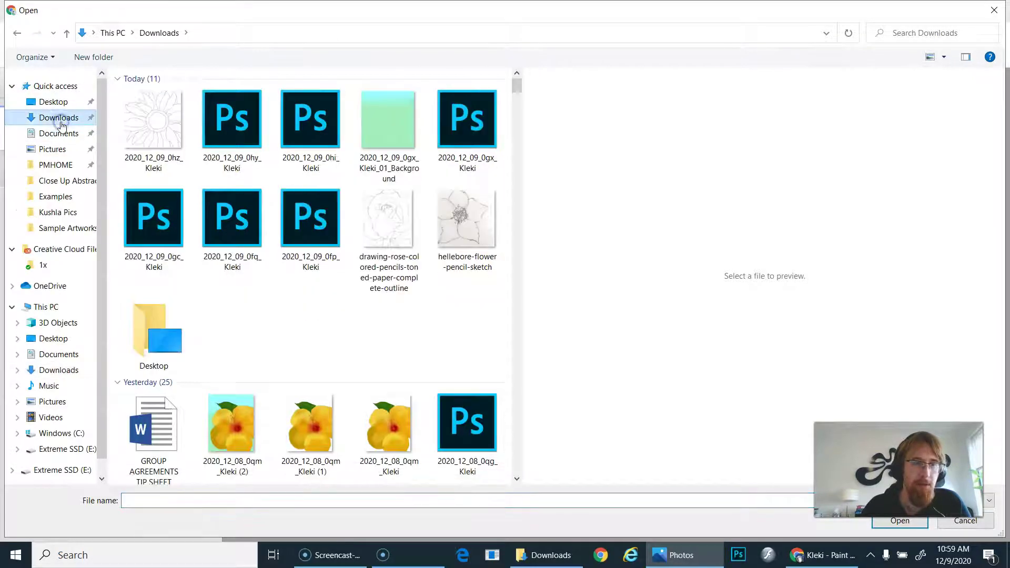
pyautogui.click(56, 105)
pyautogui.click(163, 126)
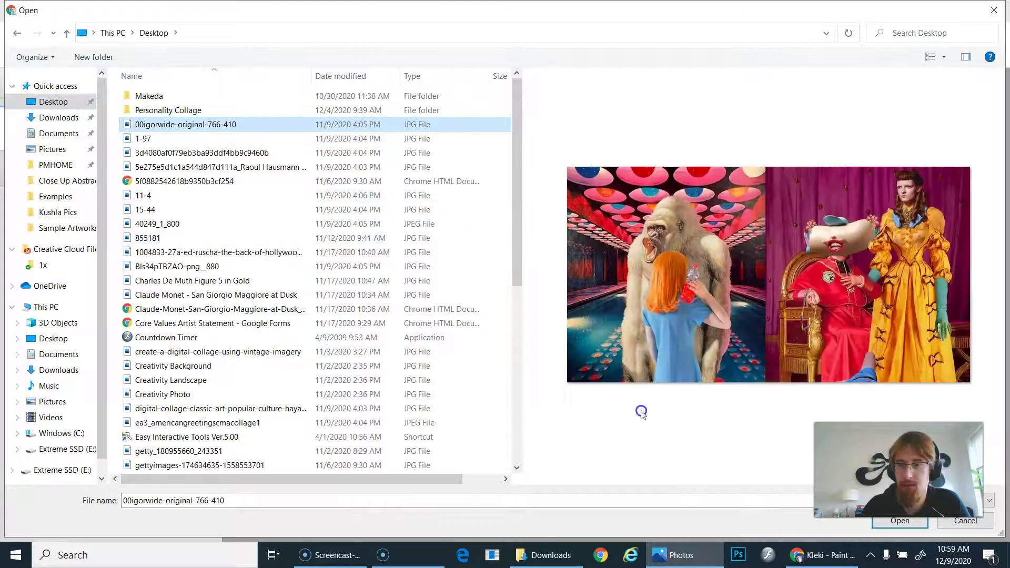
pyautogui.click(362, 78)
pyautogui.click(153, 111)
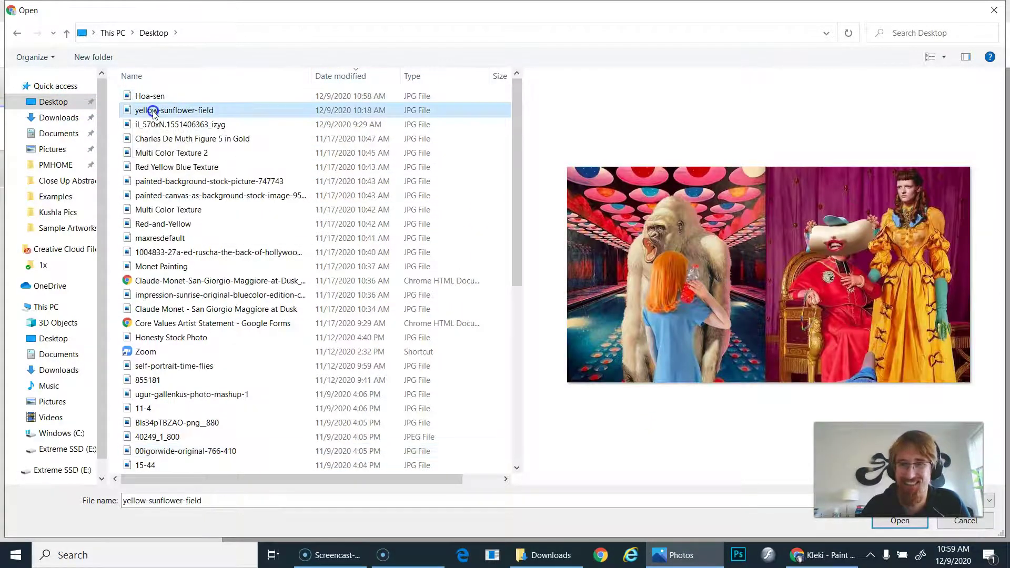
pyautogui.click(154, 98)
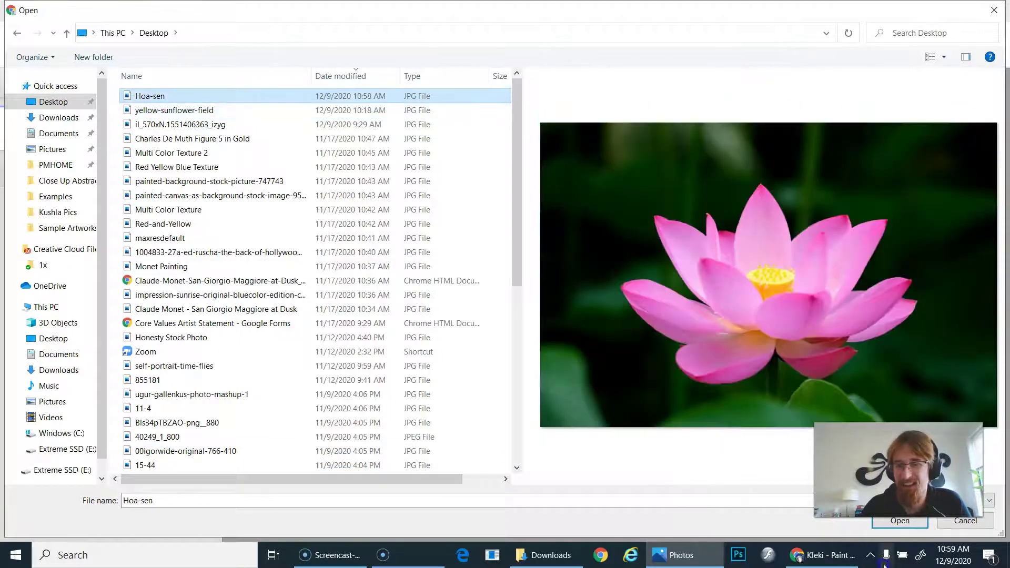
# - Try importing yellow-sunflower-field from the Desktop as a new layer, and cancel its placement
pyautogui.click(195, 111)
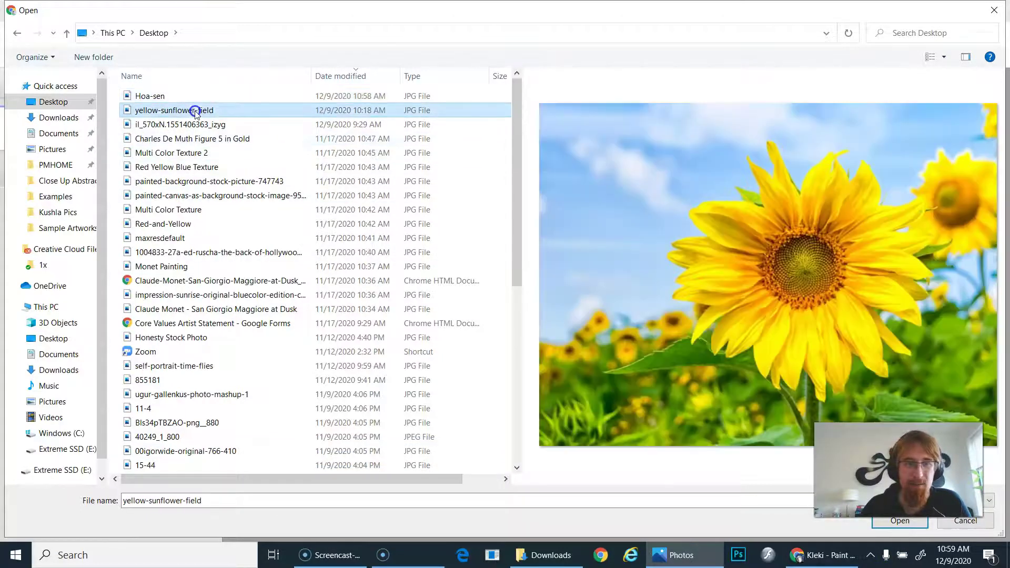
pyautogui.click(908, 522)
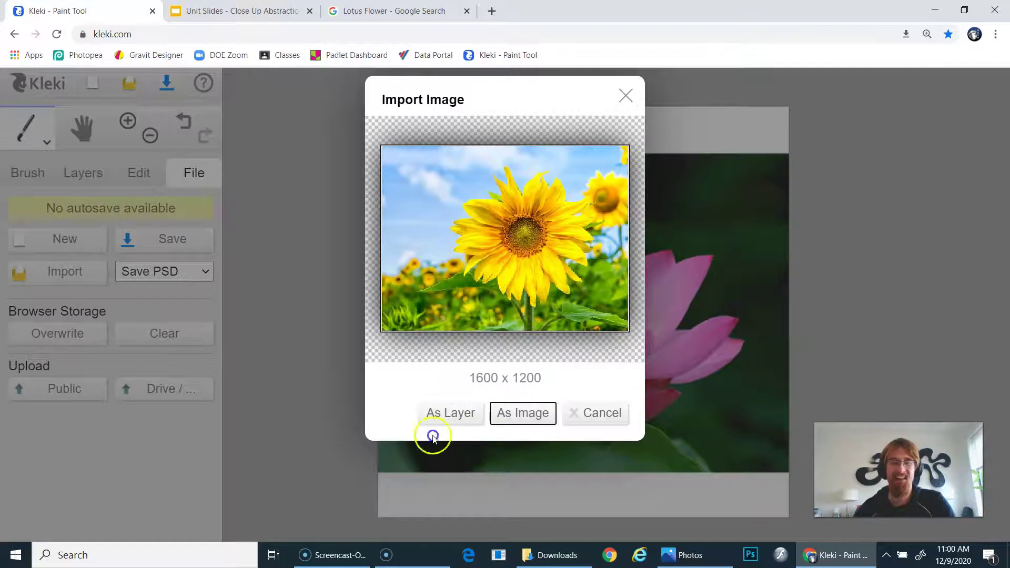
pyautogui.click(451, 415)
pyautogui.moveTo(462, 422); pyautogui.dragTo(520, 332)
pyautogui.click(692, 477)
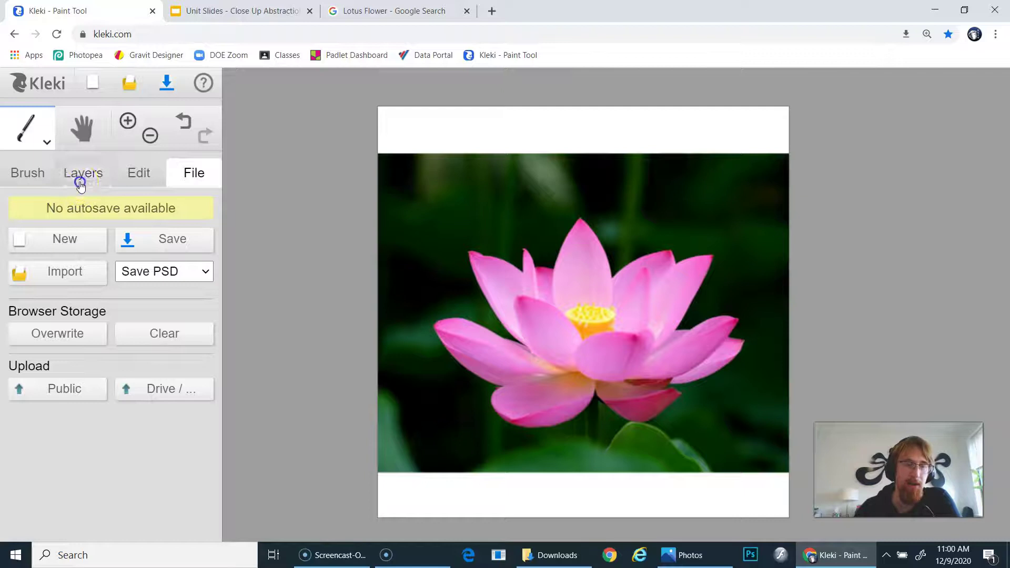
# - Rename the lotus picture's layer as Flower Pic
pyautogui.click(79, 182)
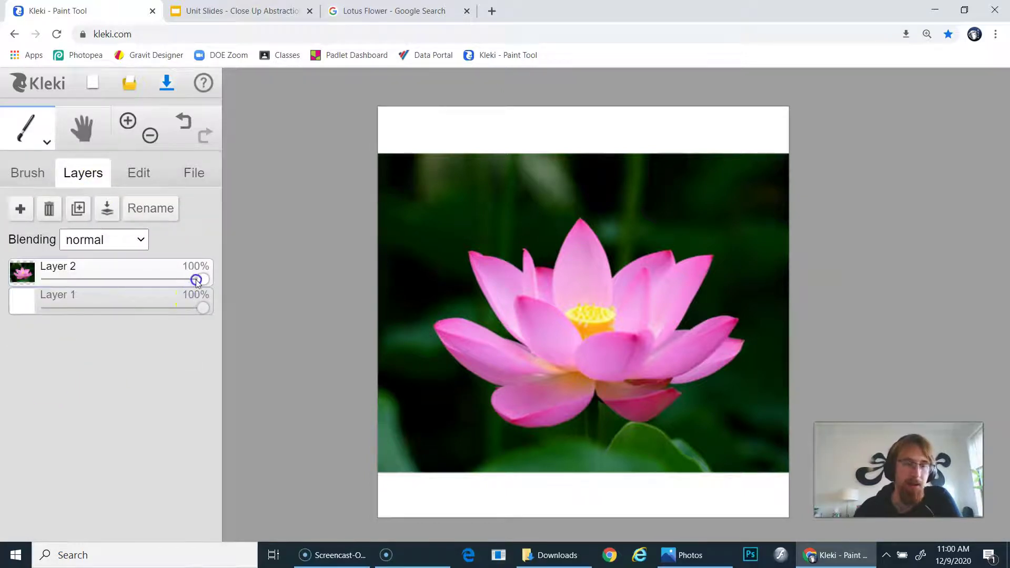
pyautogui.doubleClick(63, 269)
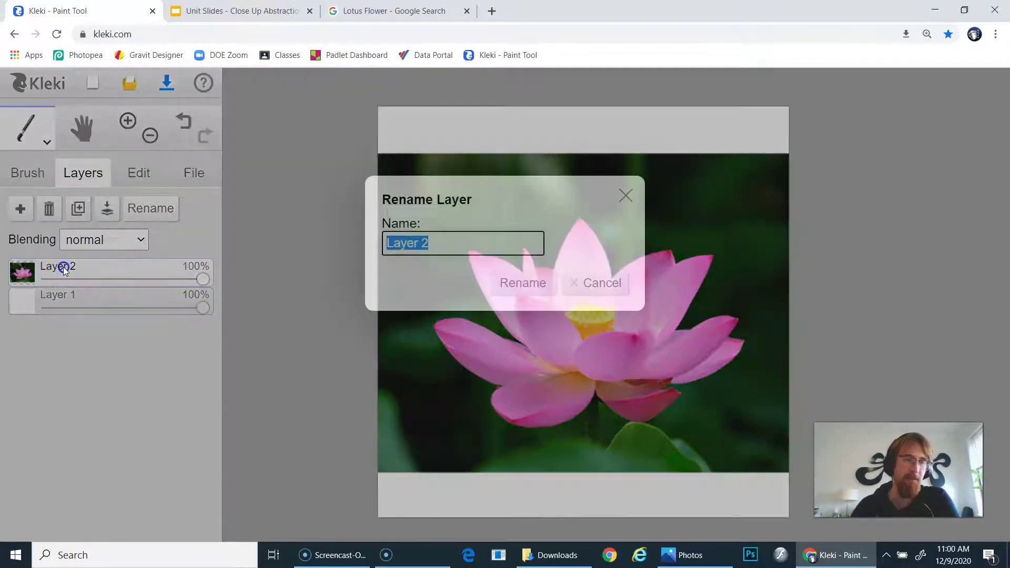
pyautogui.click(616, 284)
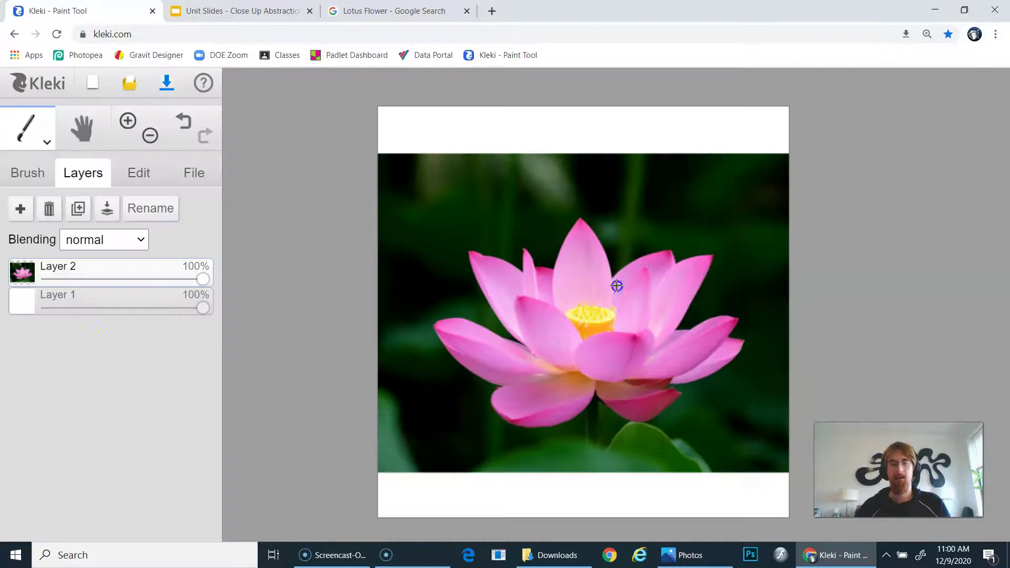
pyautogui.doubleClick(59, 271)
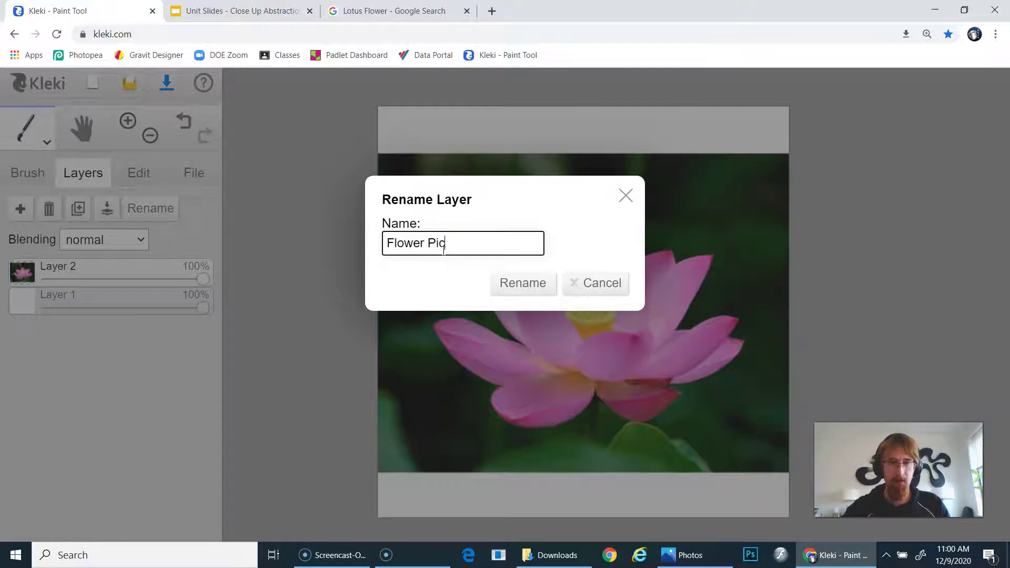
pyautogui.click(536, 284)
# - Rename the blank white bottom layer as Background
pyautogui.doubleClick(61, 301)
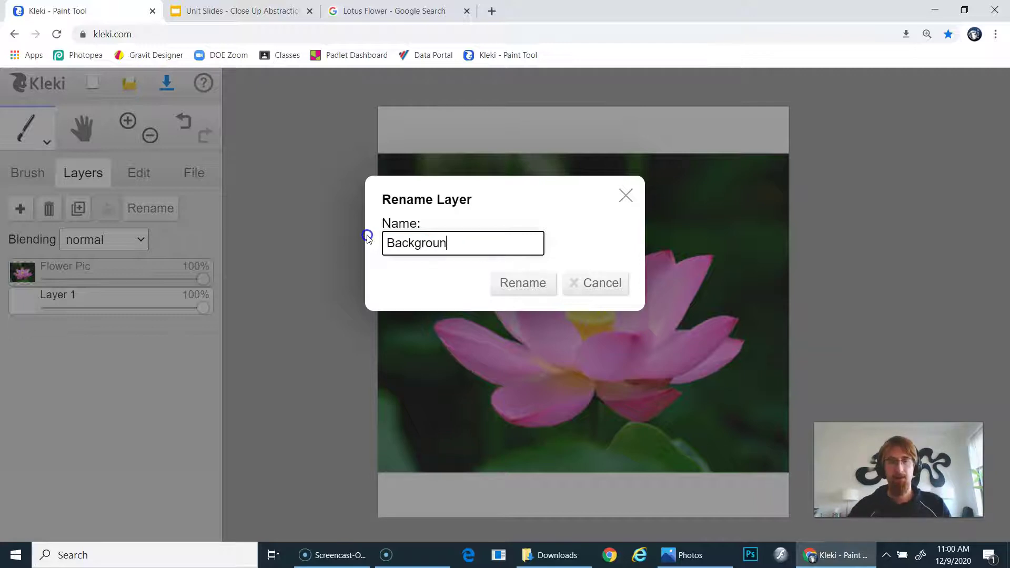
pyautogui.write('Background')
pyautogui.click(525, 284)
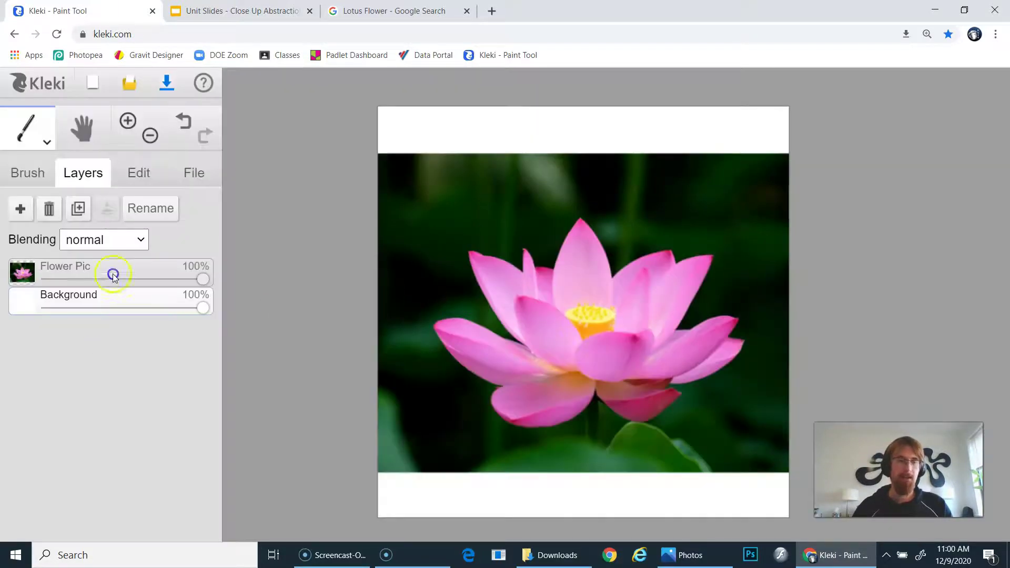
# - Select the Flower Pic layer and lower its opacity to about 51%
pyautogui.moveTo(95, 269)
pyautogui.mouseDown()
pyautogui.moveTo(86, 333)
pyautogui.moveTo(92, 269)
pyautogui.mouseUp()
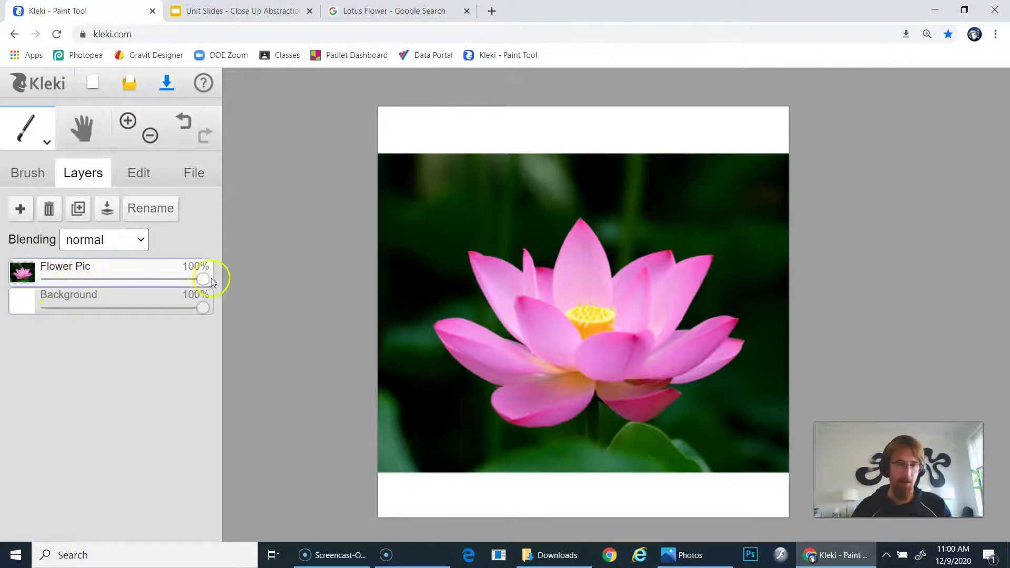
pyautogui.moveTo(207, 281); pyautogui.dragTo(144, 298)
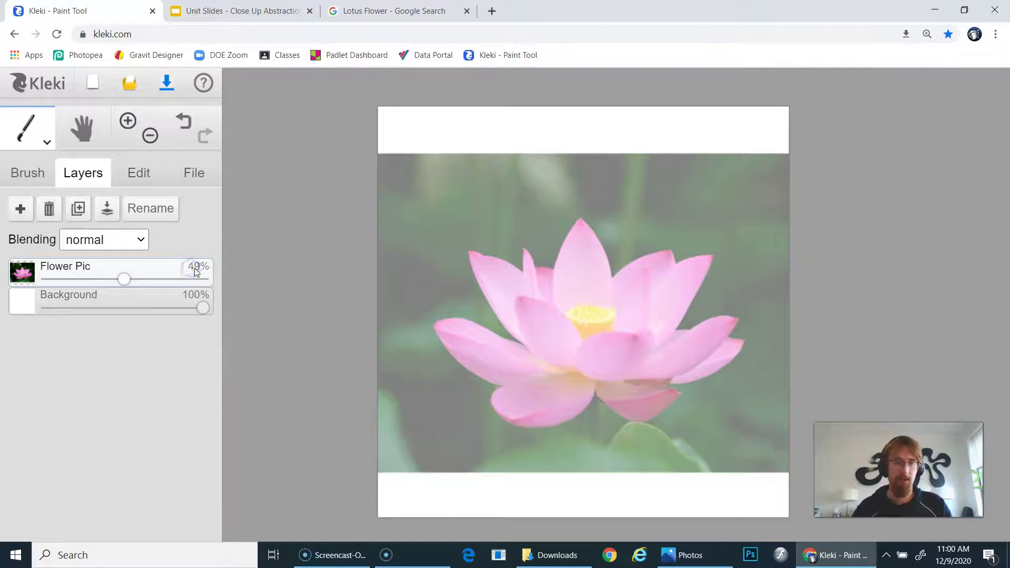
pyautogui.moveTo(120, 281); pyautogui.dragTo(126, 281)
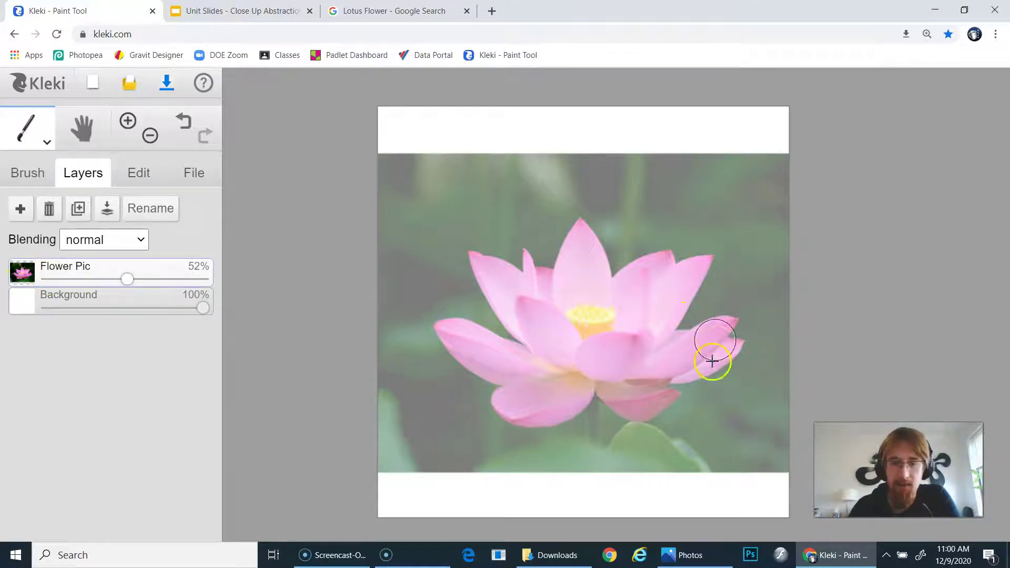
pyautogui.click(406, 305)
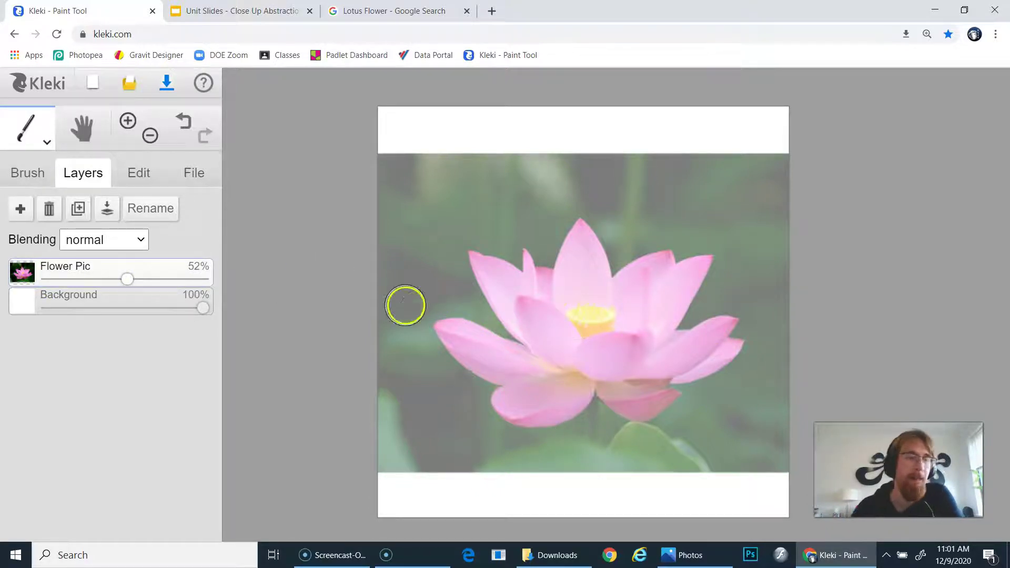
# - Add a new layer above Flower Pic and rename it as Outline
pyautogui.click(20, 210)
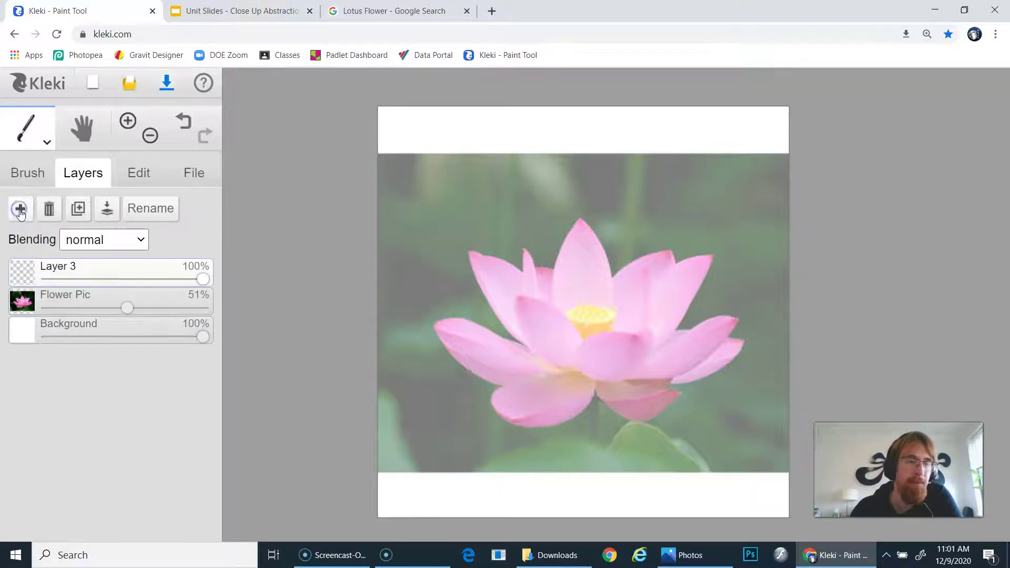
pyautogui.doubleClick(56, 269)
pyautogui.write('Outline')
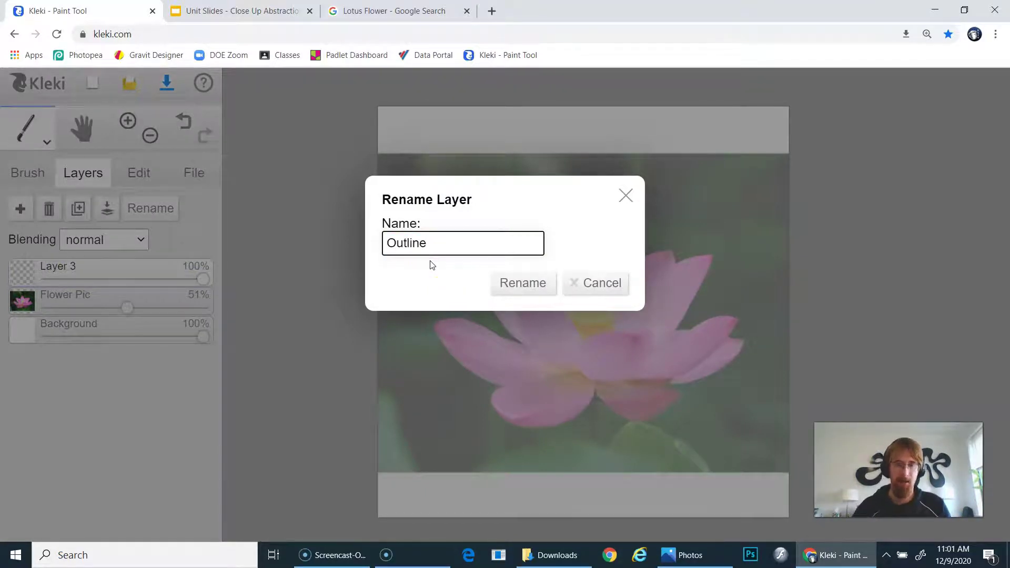
pyautogui.click(518, 282)
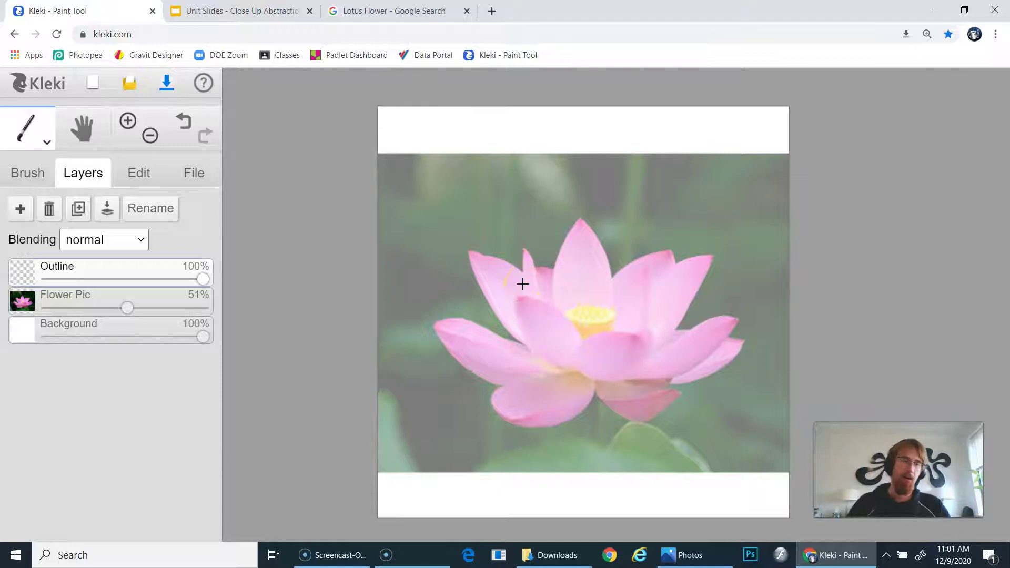
# - Scribble thick white and dark brown test strokes at size 200 on the Outline layer, and try varying that layer's opacity
pyautogui.click(27, 172)
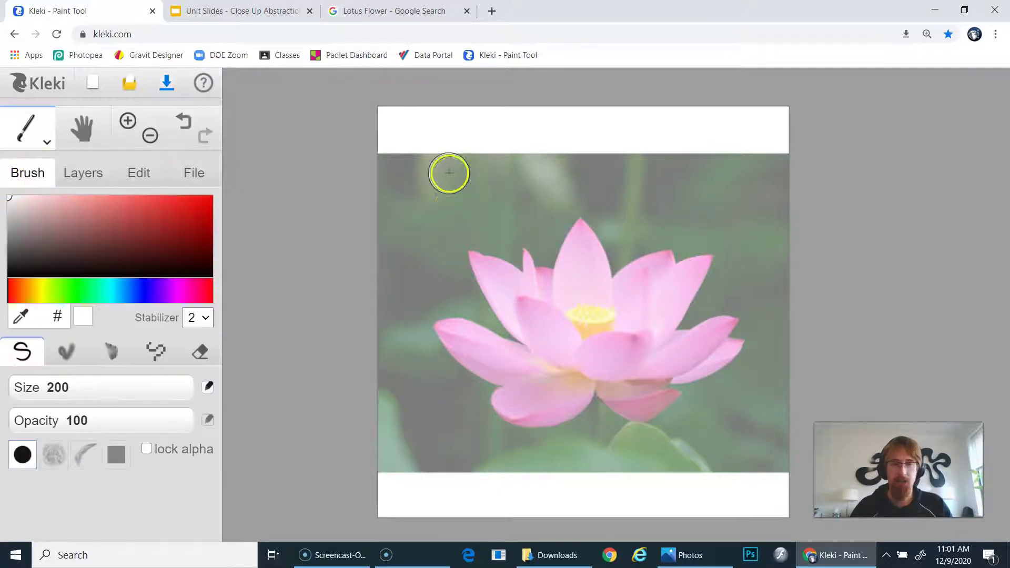
pyautogui.moveTo(449, 174)
pyautogui.mouseDown()
pyautogui.moveTo(478, 222)
pyautogui.moveTo(484, 415)
pyautogui.mouseUp()
pyautogui.moveTo(44, 232); pyautogui.dragTo(101, 248)
pyautogui.moveTo(508, 243)
pyautogui.mouseDown()
pyautogui.moveTo(592, 349)
pyautogui.moveTo(636, 369)
pyautogui.moveTo(698, 276)
pyautogui.moveTo(743, 375)
pyautogui.moveTo(658, 433)
pyautogui.moveTo(534, 470)
pyautogui.moveTo(482, 436)
pyautogui.moveTo(427, 336)
pyautogui.moveTo(365, 287)
pyautogui.moveTo(418, 236)
pyautogui.moveTo(661, 184)
pyautogui.mouseUp()
pyautogui.click(94, 172)
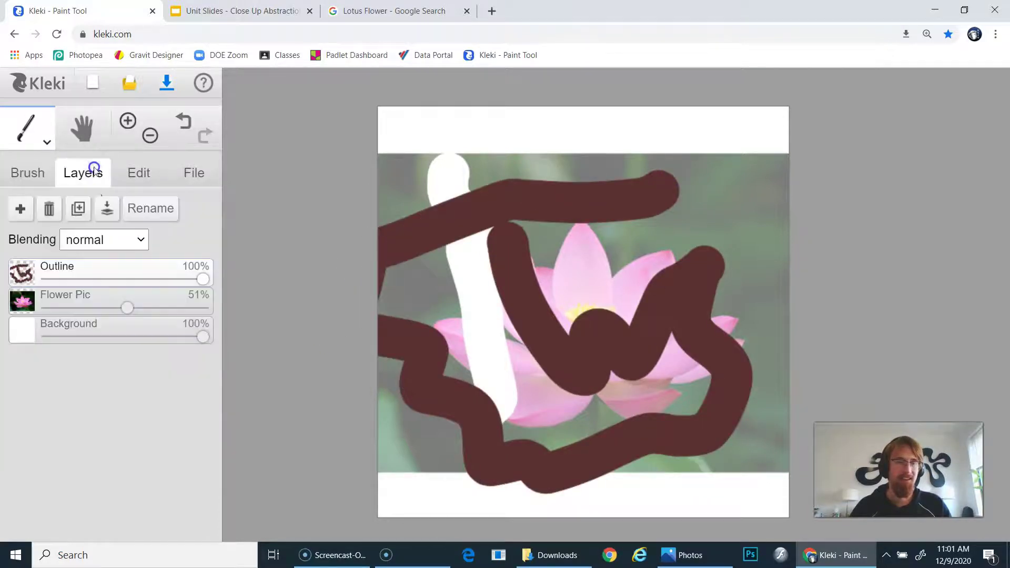
pyautogui.moveTo(202, 278)
pyautogui.mouseDown()
pyautogui.moveTo(16, 276)
pyautogui.moveTo(275, 286)
pyautogui.moveTo(50, 276)
pyautogui.moveTo(244, 226)
pyautogui.moveTo(219, 305)
pyautogui.mouseUp()
# - Erase all the test strokes from the Outline layer with the eraser at size 400
pyautogui.click(25, 173)
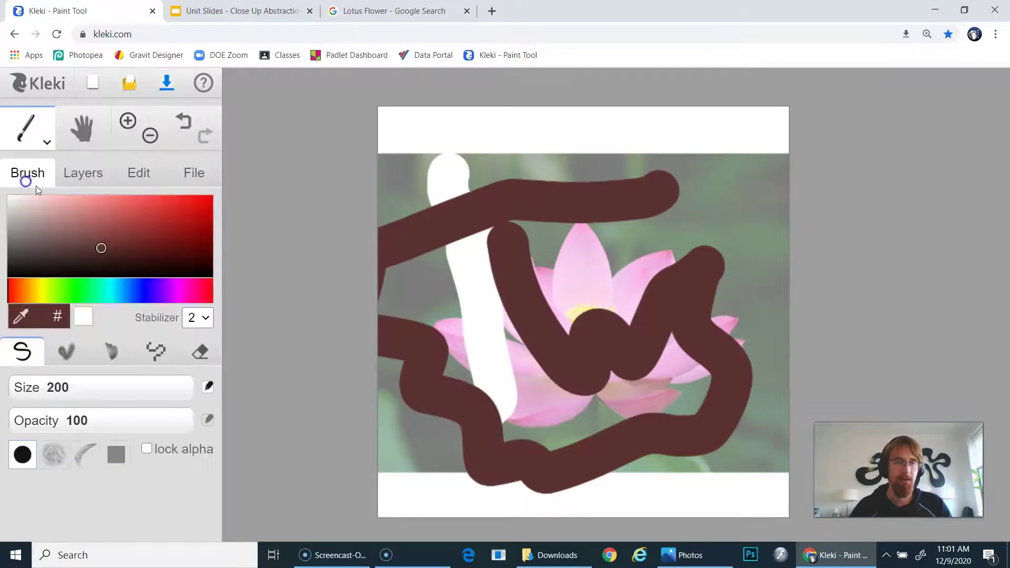
pyautogui.press('e')
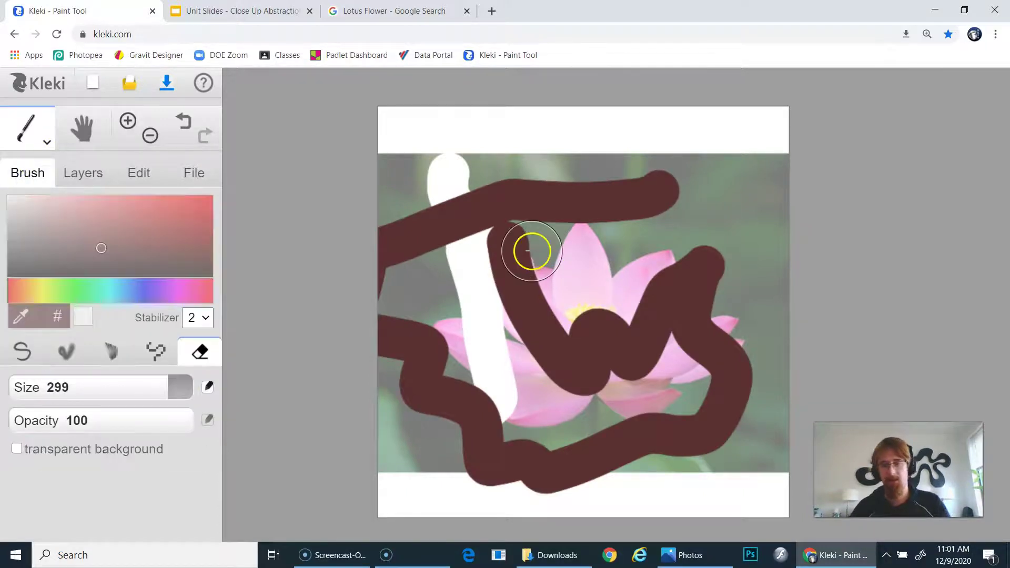
pyautogui.press(']')
pyautogui.press(']')
pyautogui.moveTo(432, 224)
pyautogui.mouseDown()
pyautogui.moveTo(546, 205)
pyautogui.moveTo(453, 165)
pyautogui.moveTo(377, 337)
pyautogui.moveTo(460, 334)
pyautogui.moveTo(622, 179)
pyautogui.moveTo(697, 137)
pyautogui.mouseUp()
pyautogui.moveTo(457, 383)
pyautogui.mouseDown()
pyautogui.moveTo(668, 299)
pyautogui.moveTo(775, 300)
pyautogui.moveTo(765, 298)
pyautogui.moveTo(699, 401)
pyautogui.moveTo(421, 440)
pyautogui.moveTo(434, 428)
pyautogui.moveTo(505, 485)
pyautogui.moveTo(631, 415)
pyautogui.moveTo(739, 441)
pyautogui.moveTo(622, 391)
pyautogui.moveTo(524, 365)
pyautogui.moveTo(397, 400)
pyautogui.moveTo(716, 290)
pyautogui.moveTo(677, 264)
pyautogui.mouseUp()
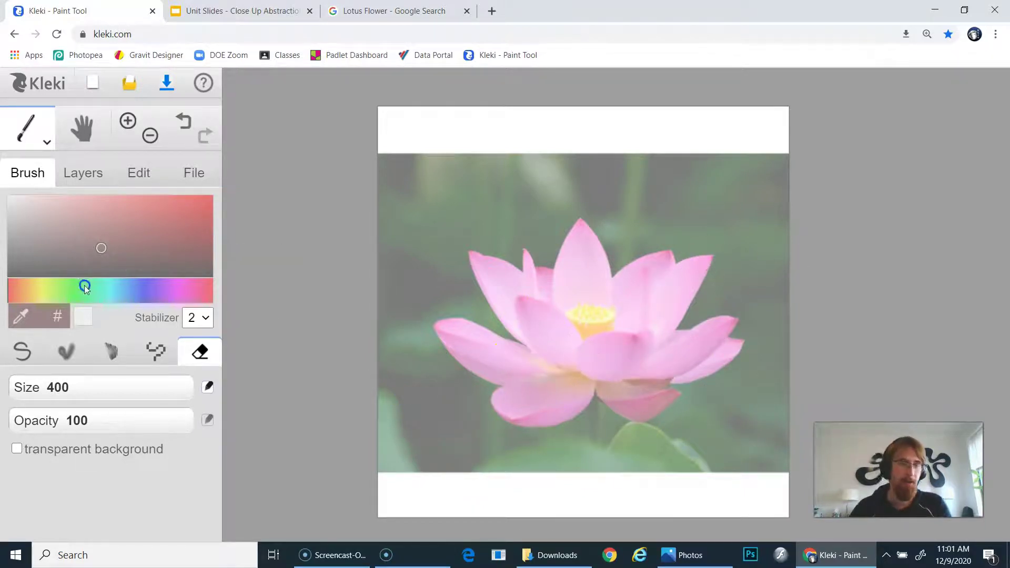
# - Set up the Pen brush for outlining with black colour and size 3.6, with the flower enlarged in view
pyautogui.click(22, 351)
pyautogui.moveTo(9, 263); pyautogui.dragTo(8, 275)
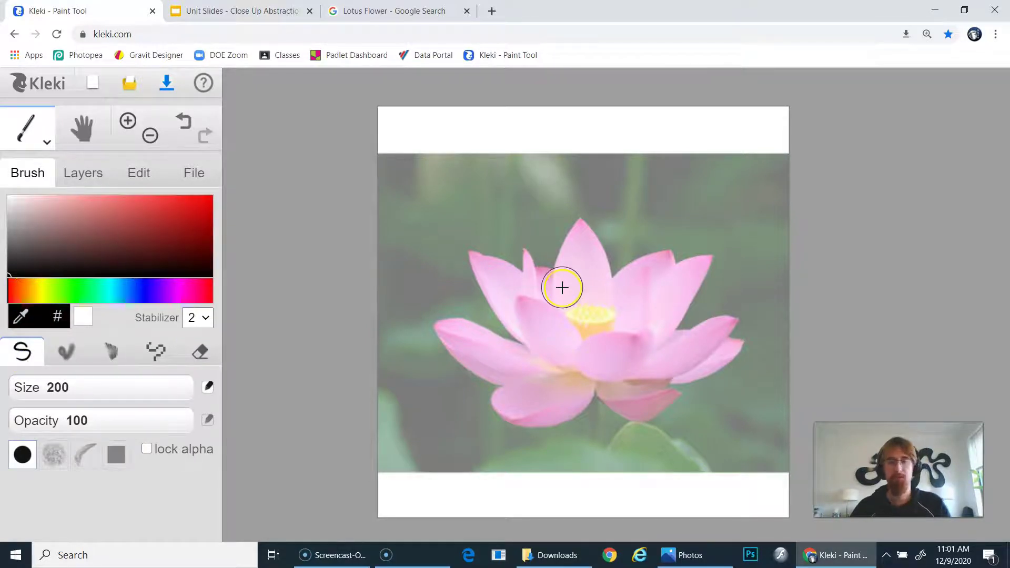
pyautogui.click(144, 132)
pyautogui.click(129, 125)
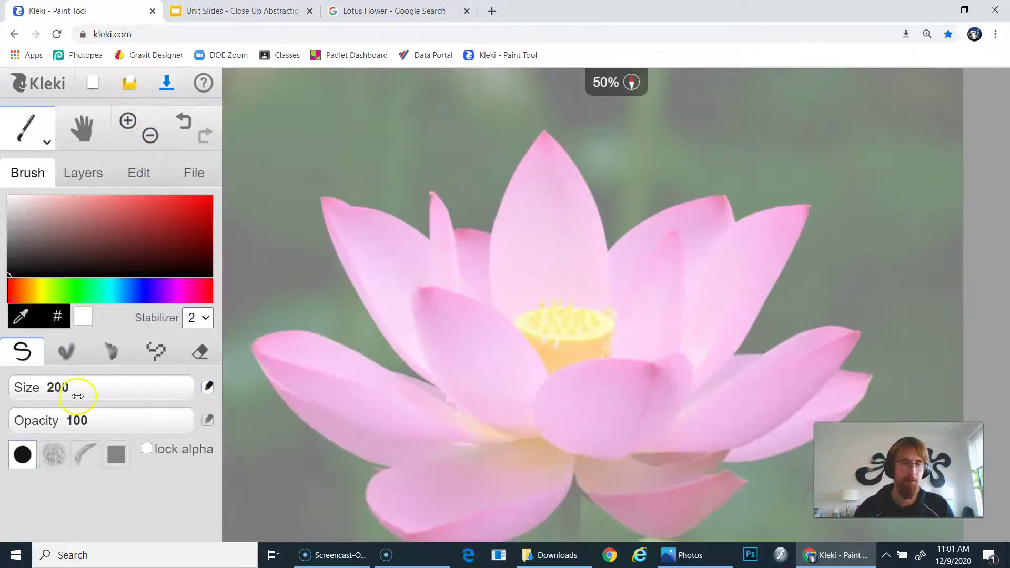
pyautogui.moveTo(77, 396); pyautogui.dragTo(28, 388)
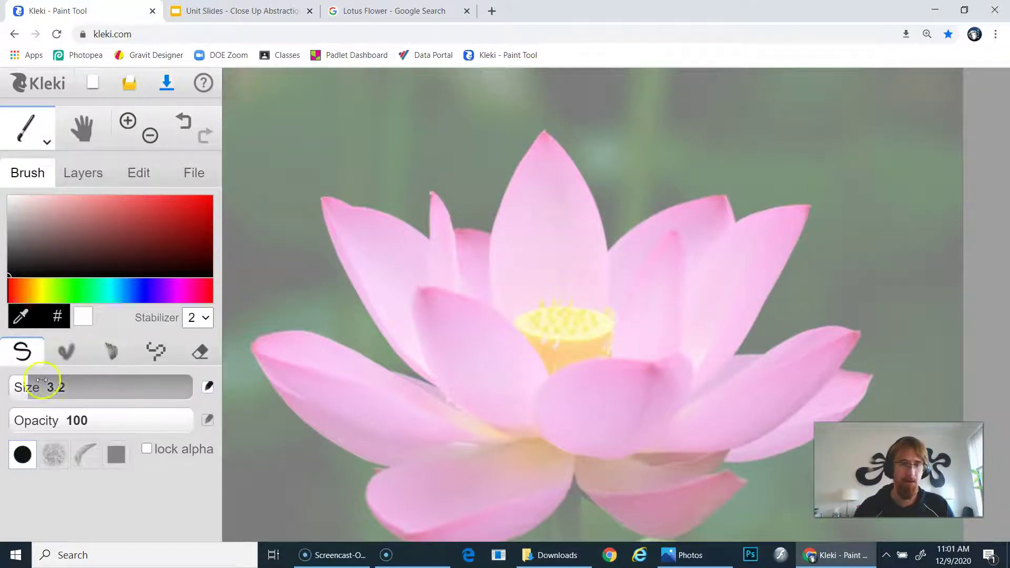
pyautogui.click(29, 389)
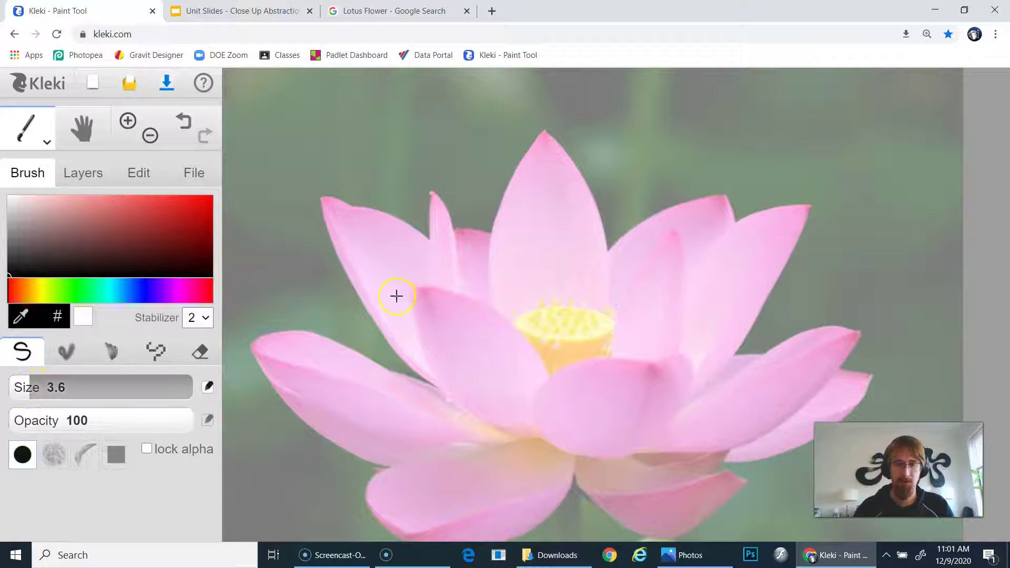
# - Try tracing the right edge of the tall central petal with stabilizer 2, and undo the strokes
pyautogui.click(133, 141)
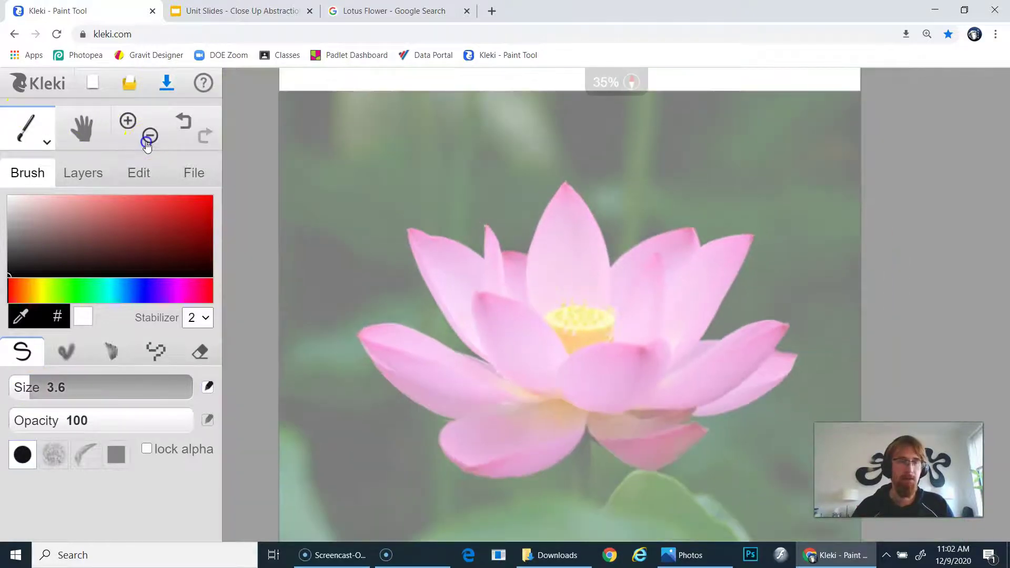
pyautogui.click(128, 121)
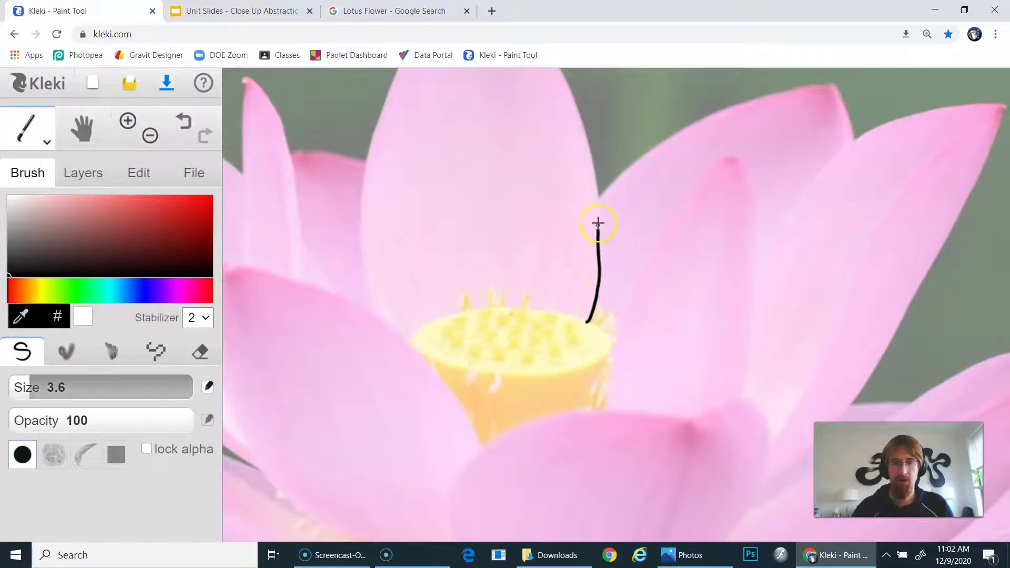
pyautogui.moveTo(599, 222); pyautogui.dragTo(588, 136)
pyautogui.moveTo(584, 151); pyautogui.dragTo(575, 228)
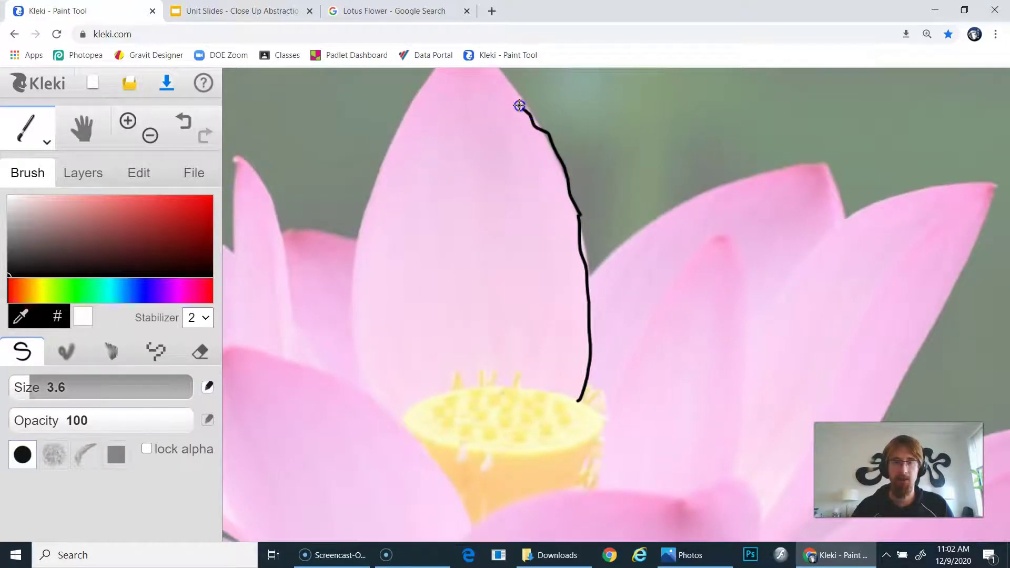
pyautogui.hotkey('ctrl', 'z')
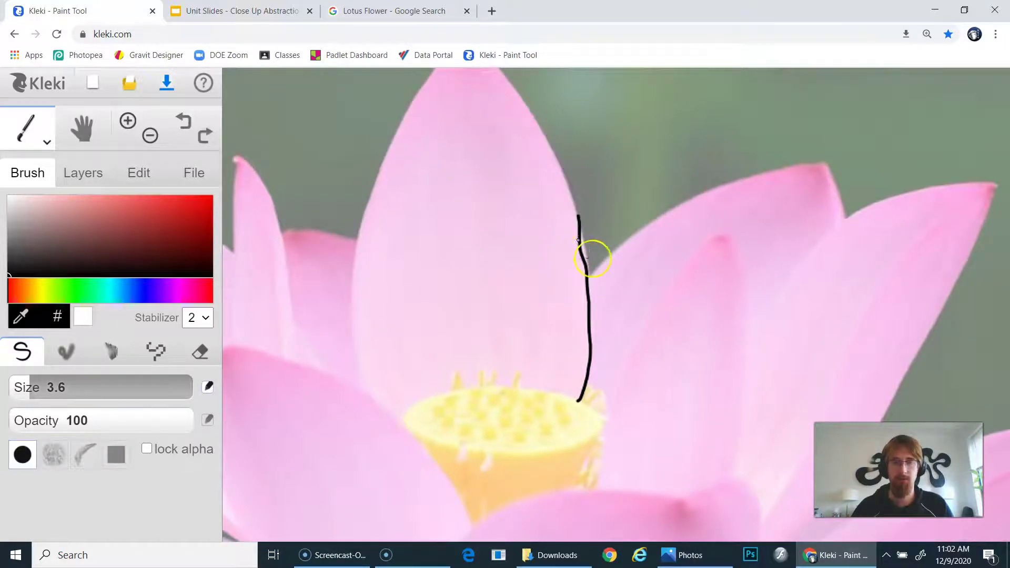
pyautogui.hotkey('ctrl', 'z')
# - Set the stabilizer to 5, try tracing the central petal's right edge in smoother strokes, and undo each attempt
pyautogui.click(198, 318)
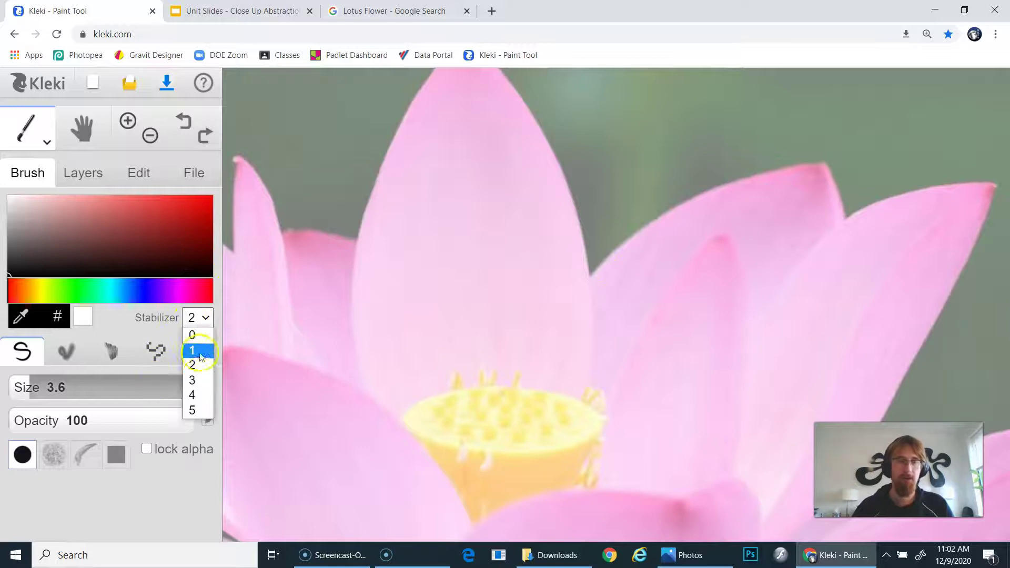
pyautogui.click(195, 410)
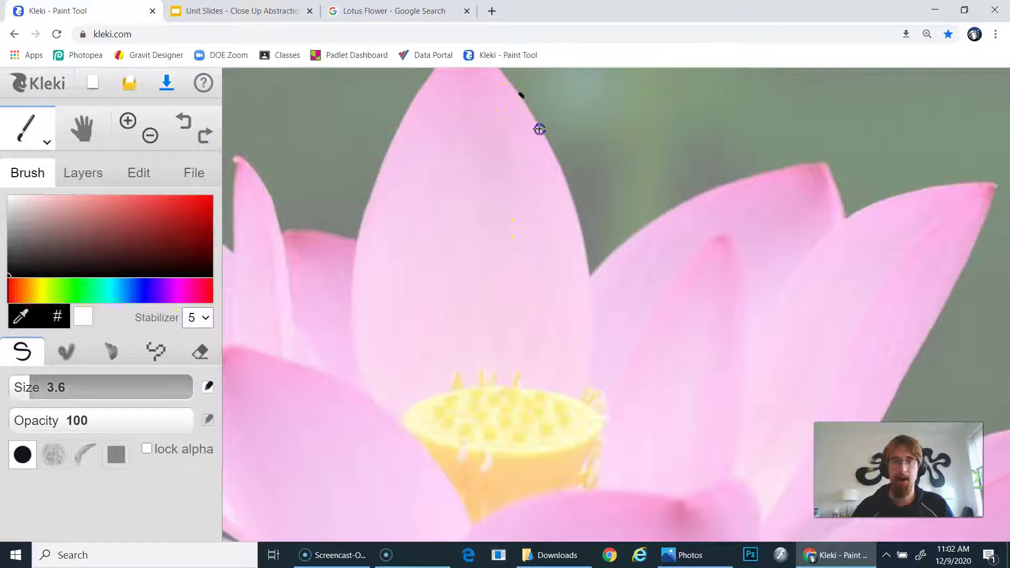
pyautogui.moveTo(565, 192)
pyautogui.mouseDown()
pyautogui.moveTo(592, 285)
pyautogui.moveTo(591, 356)
pyautogui.mouseUp()
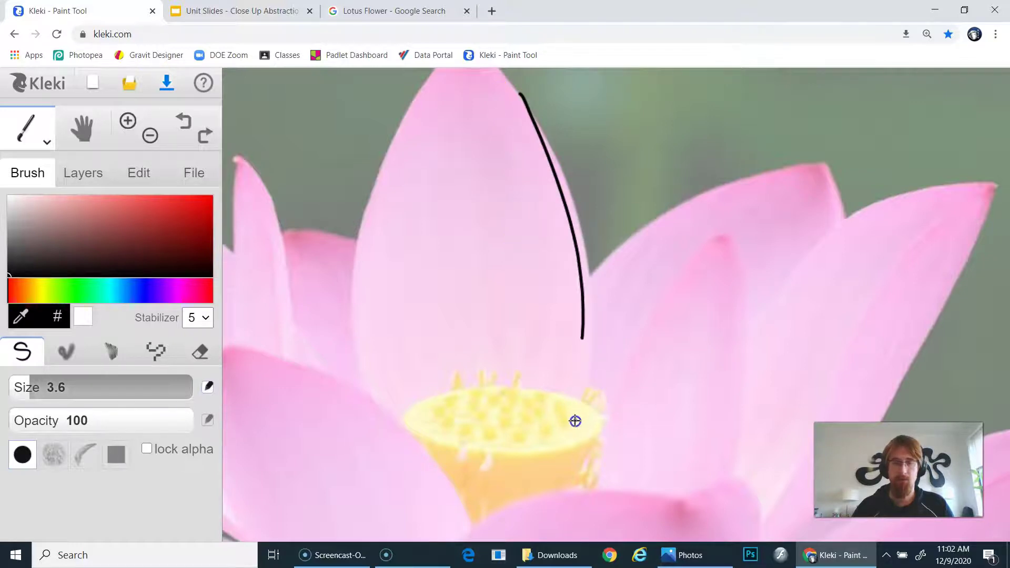
pyautogui.moveTo(551, 472); pyautogui.dragTo(550, 472)
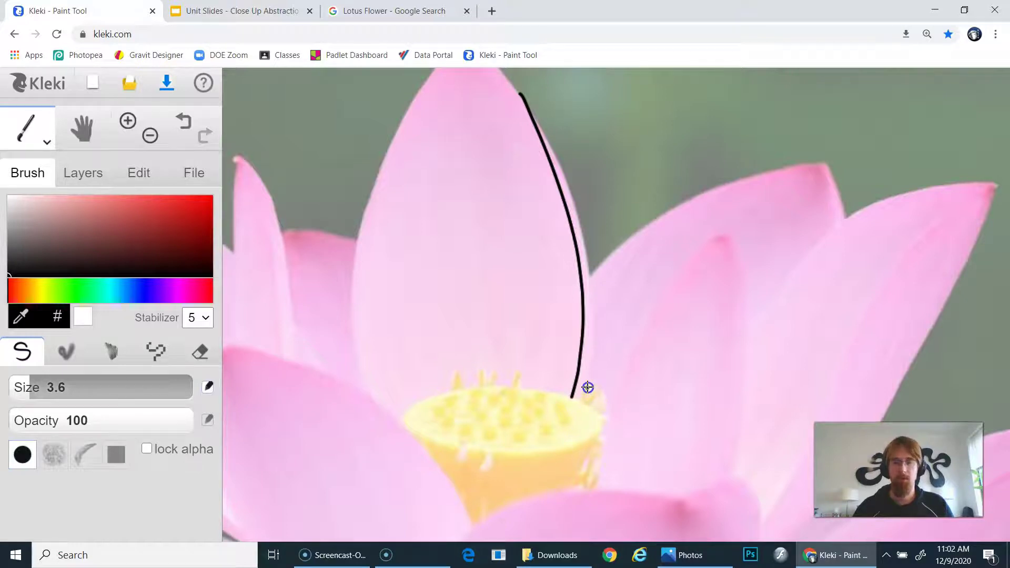
pyautogui.hotkey('ctrl', 'z')
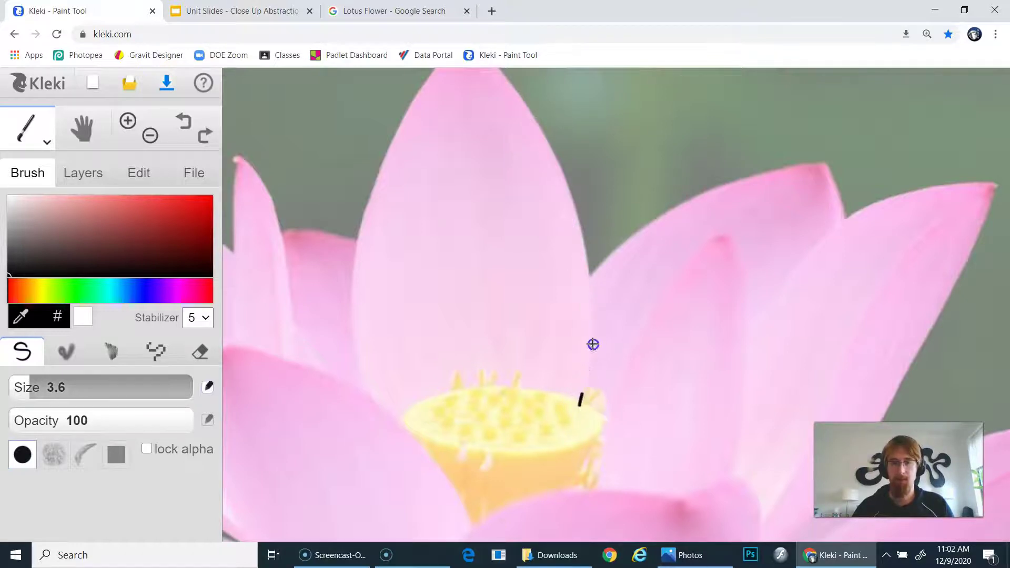
pyautogui.moveTo(593, 293); pyautogui.dragTo(592, 257)
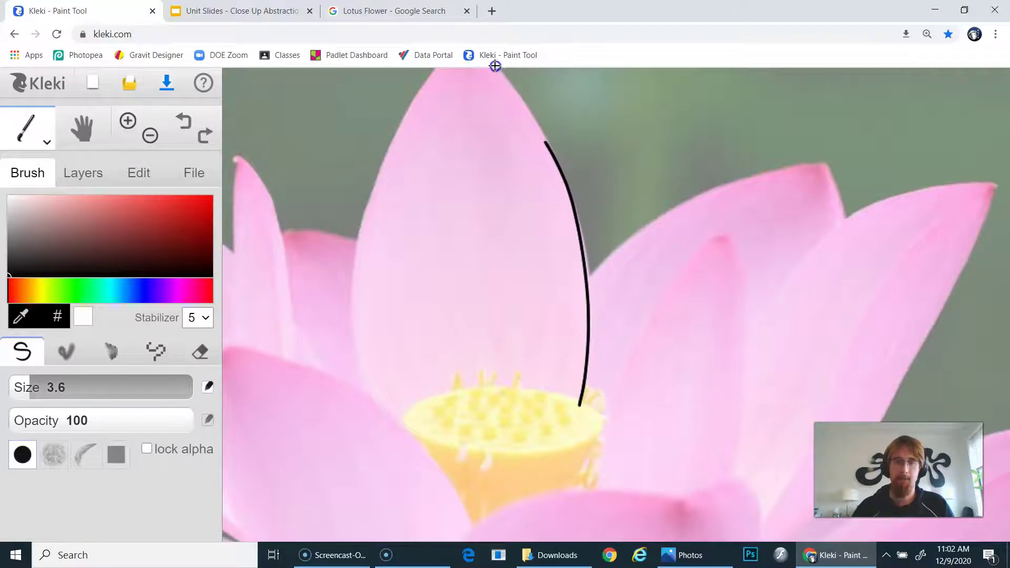
pyautogui.hotkey('ctrl', 'z')
pyautogui.click(361, 349)
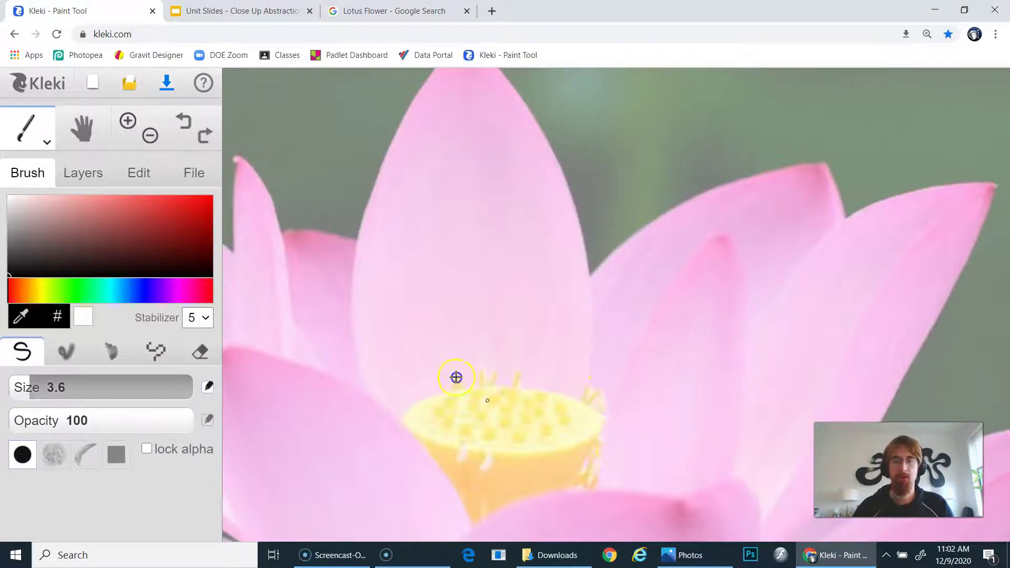
# - Set the stabilizer to 2 and trace the central petal's right edge in black from the seed pod up to the tip
pyautogui.click(200, 318)
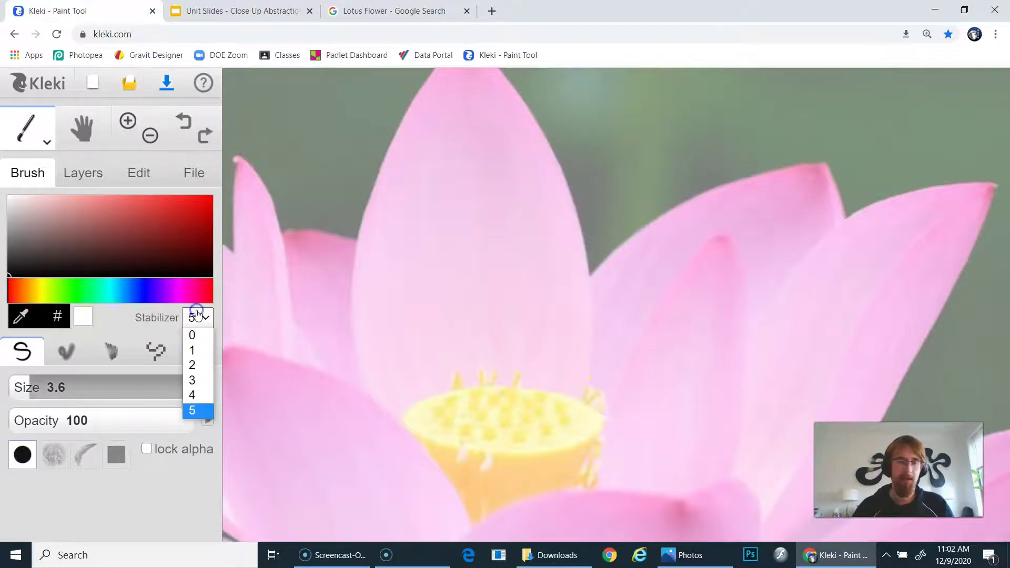
pyautogui.click(200, 364)
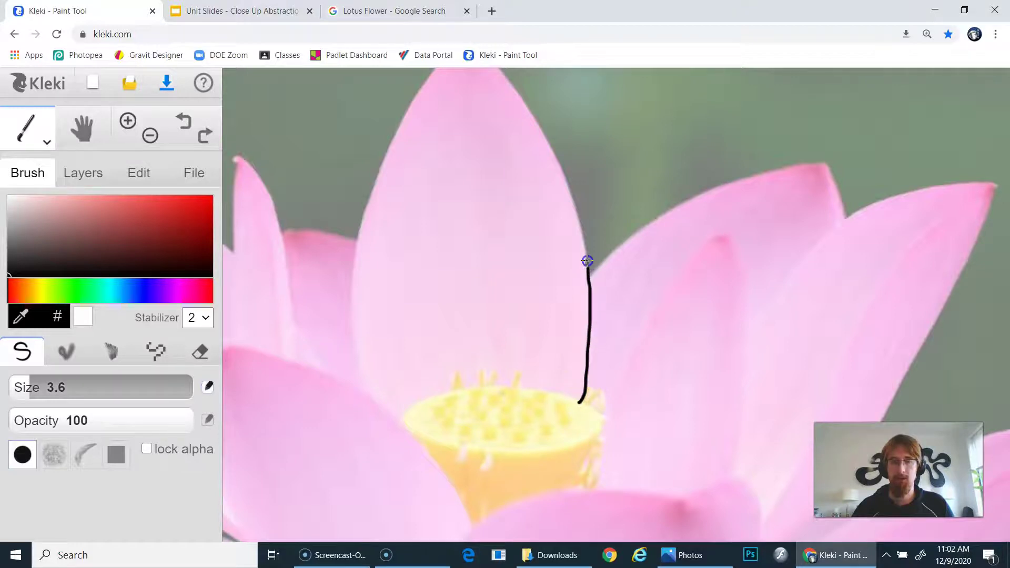
pyautogui.moveTo(561, 184); pyautogui.dragTo(565, 276)
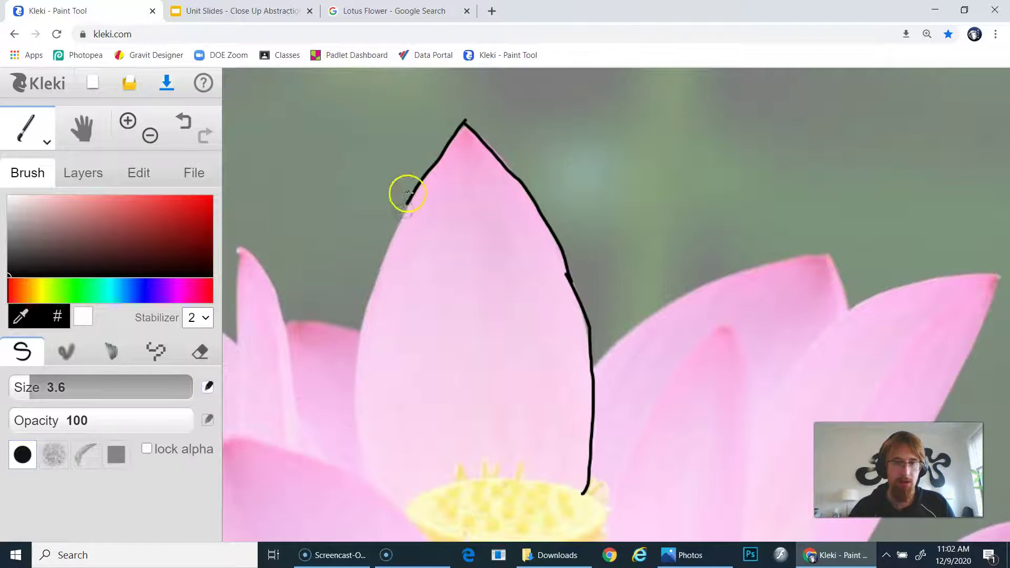
# - Try tracing the central petal's left edge downward in short strokes, and undo all of them back to the tip
pyautogui.moveTo(406, 200); pyautogui.dragTo(385, 263)
pyautogui.hotkey('ctrl', 'z')
pyautogui.moveTo(415, 196); pyautogui.dragTo(407, 208)
pyautogui.moveTo(381, 263); pyautogui.dragTo(349, 388)
pyautogui.hotkey('ctrl', 'z')
pyautogui.hotkey('ctrl', 'z')
pyautogui.hotkey('ctrl', 'z')
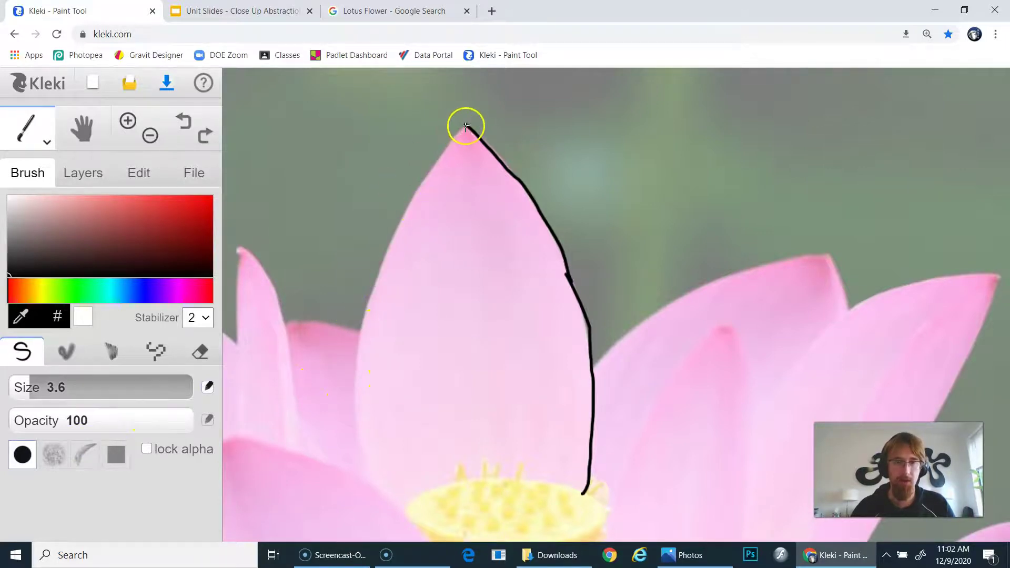
# - Trace the central petal's left edge in black from the tip down to its base beside the front petal
pyautogui.moveTo(465, 125); pyautogui.dragTo(404, 218)
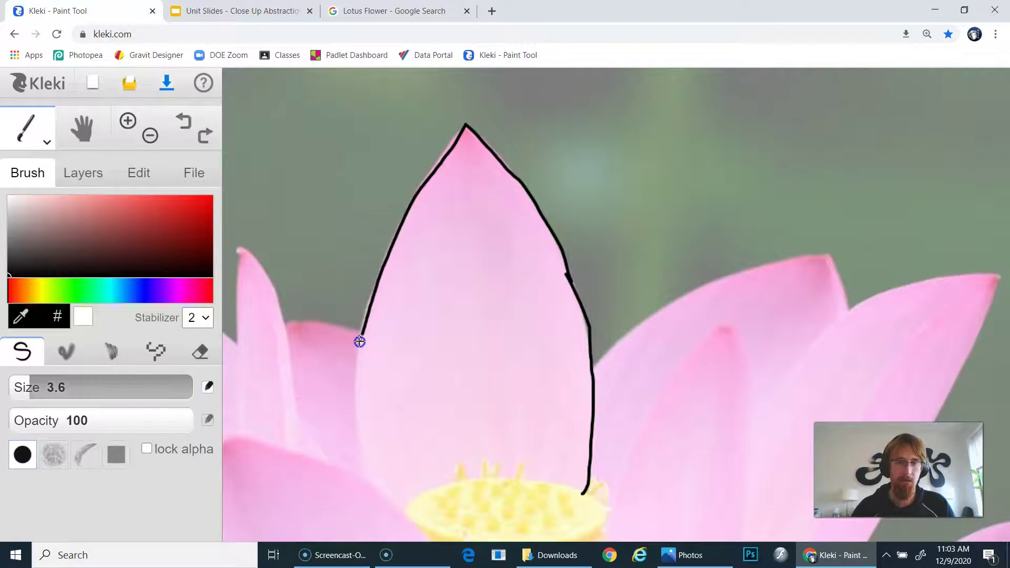
pyautogui.moveTo(361, 470); pyautogui.dragTo(372, 497)
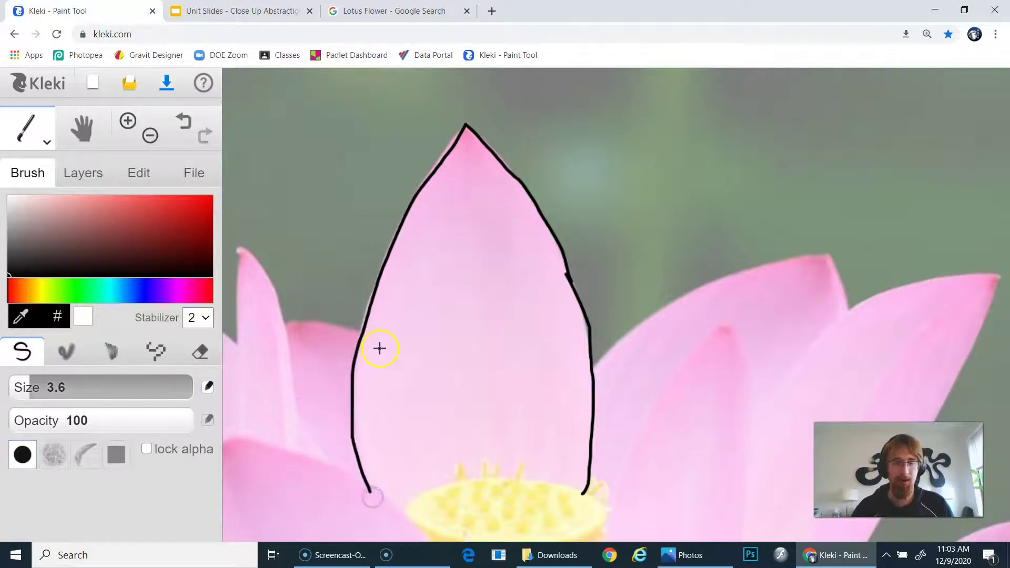
# - Erase the lower part of the central petal's left edge with a smaller eraser and retrace it in black along the photo
pyautogui.press('e')
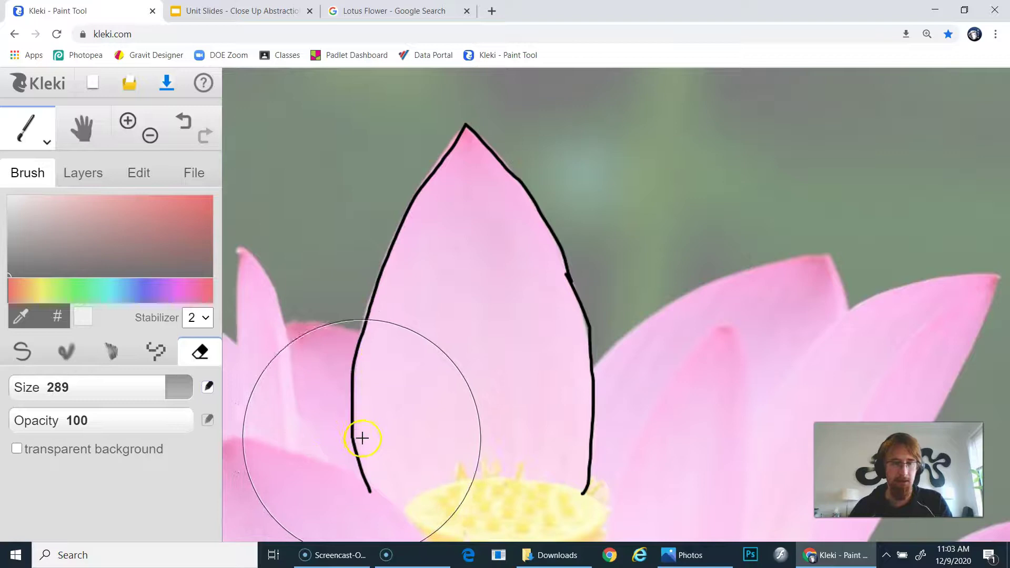
pyautogui.press('[')
pyautogui.press('[')
pyautogui.press('[')
pyautogui.press('[')
pyautogui.press('[')
pyautogui.press('[')
pyautogui.moveTo(366, 462); pyautogui.dragTo(358, 385)
pyautogui.press('b')
pyautogui.moveTo(371, 304); pyautogui.dragTo(363, 334)
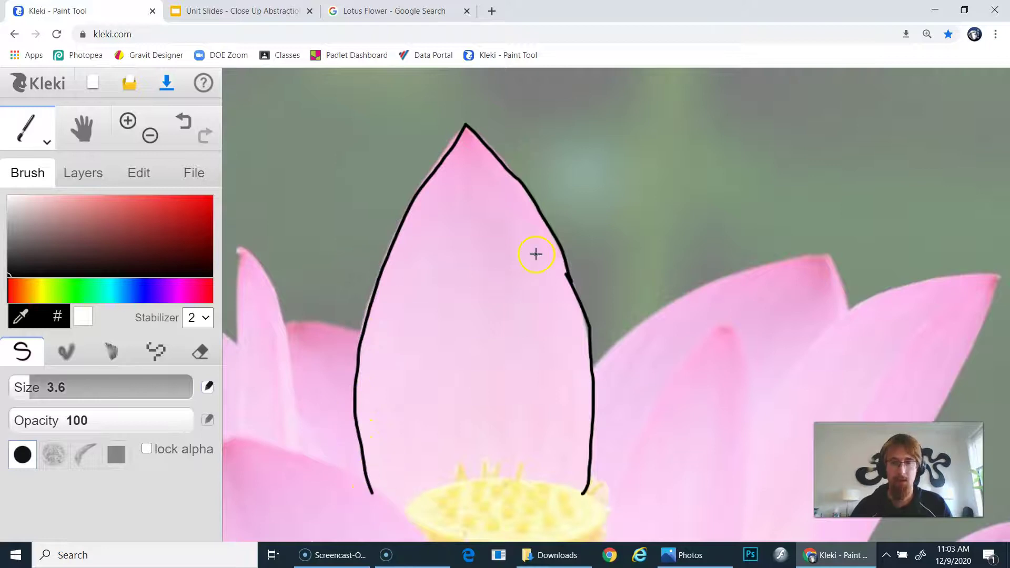
# - Erase the uneven middle stretch of the central petal's right edge and retrace it with the brush size at 2.5
pyautogui.press('e')
pyautogui.click(569, 284)
pyautogui.press('b')
pyautogui.press('[')
pyautogui.press('[')
pyautogui.press('[')
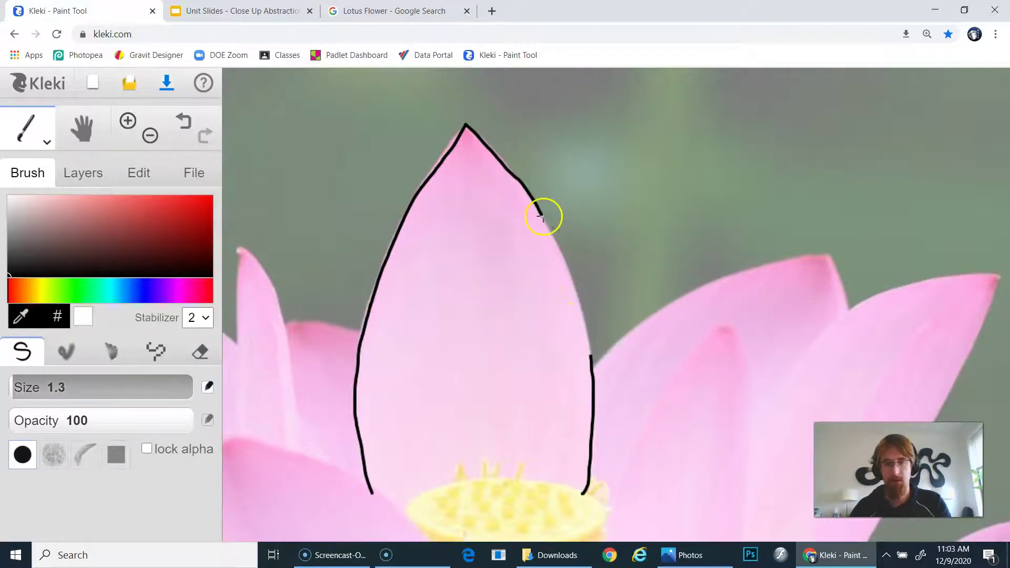
pyautogui.press(']')
pyautogui.moveTo(543, 216); pyautogui.dragTo(588, 332)
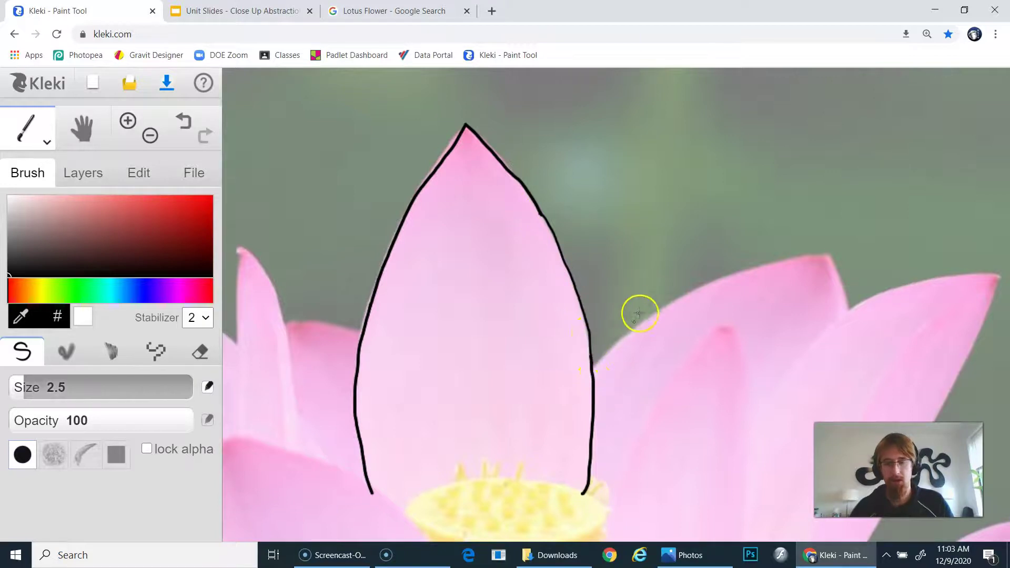
# - Enlarge the brush to 7.1, draw a trial stroke across the central petal, and undo it
pyautogui.press(']')
pyautogui.press(']')
pyautogui.press(']')
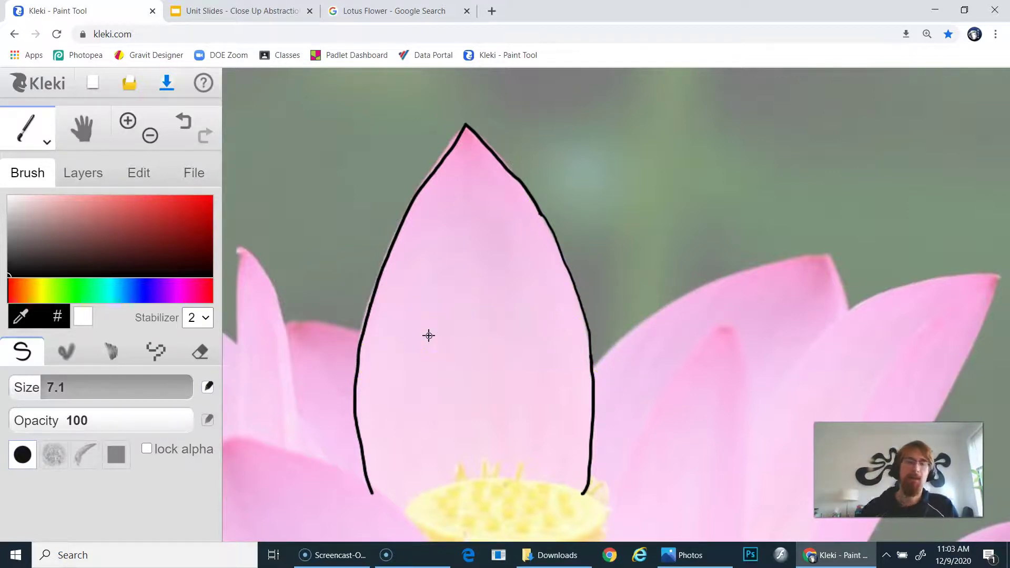
pyautogui.moveTo(430, 338); pyautogui.dragTo(598, 228)
pyautogui.moveTo(631, 324); pyautogui.dragTo(568, 298)
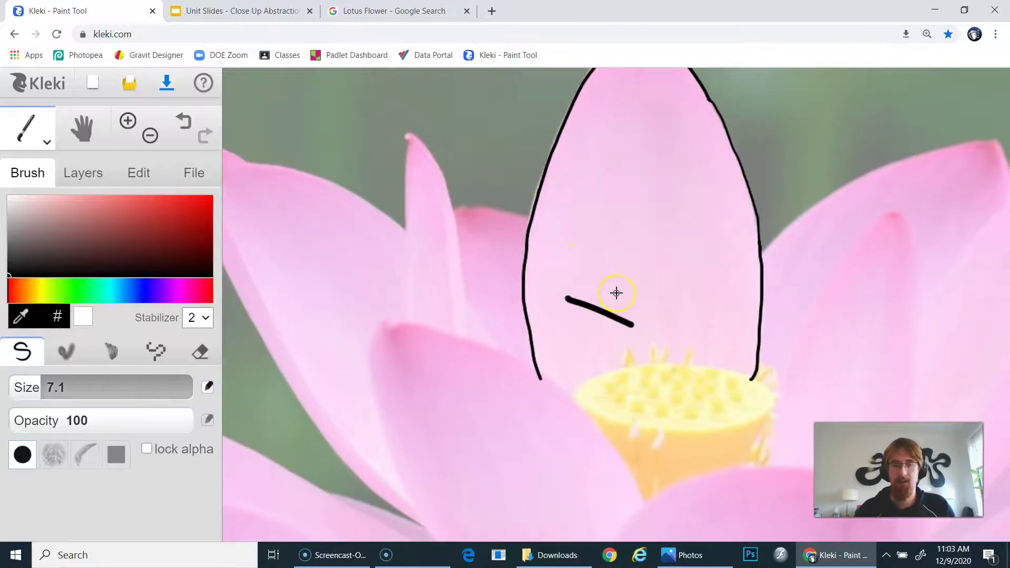
pyautogui.press('super')
pyautogui.write('Cam')
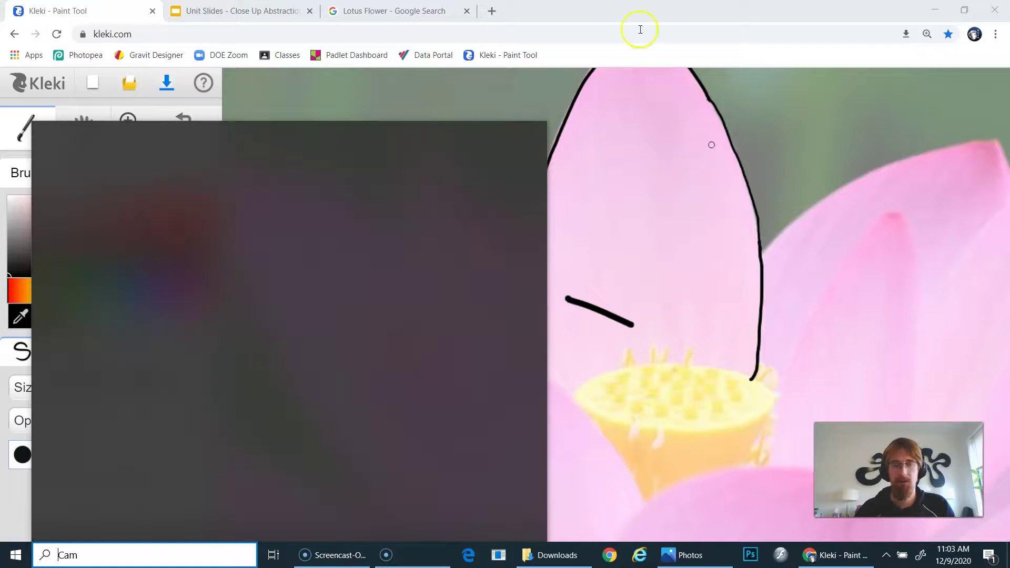
pyautogui.click(640, 24)
pyautogui.hotkey('ctrl', 'z')
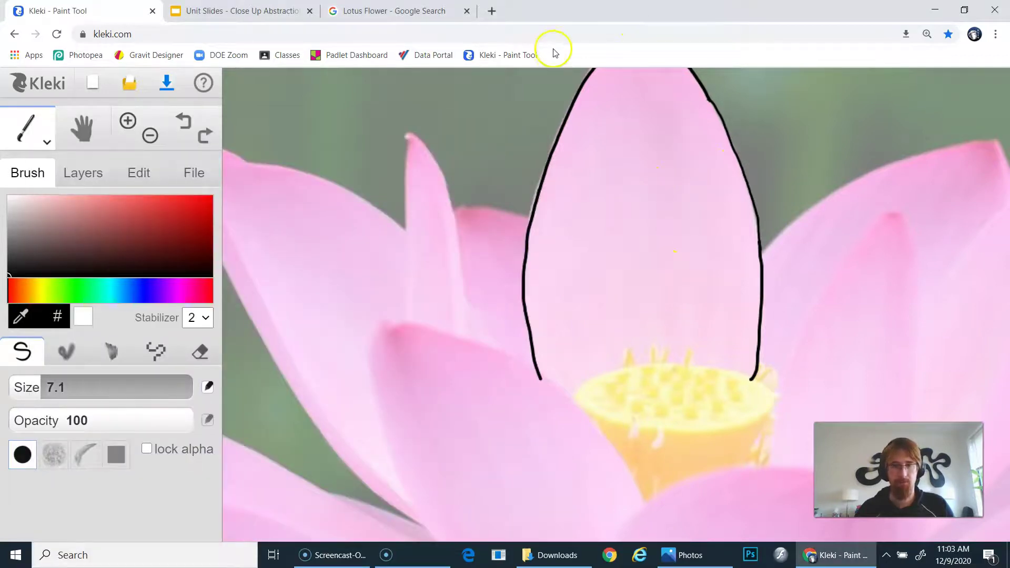
# - Undo the thin right-edge stroke of the central petal and retrace that stretch with the brush size at 5.1
pyautogui.hotkey('ctrl', 'z')
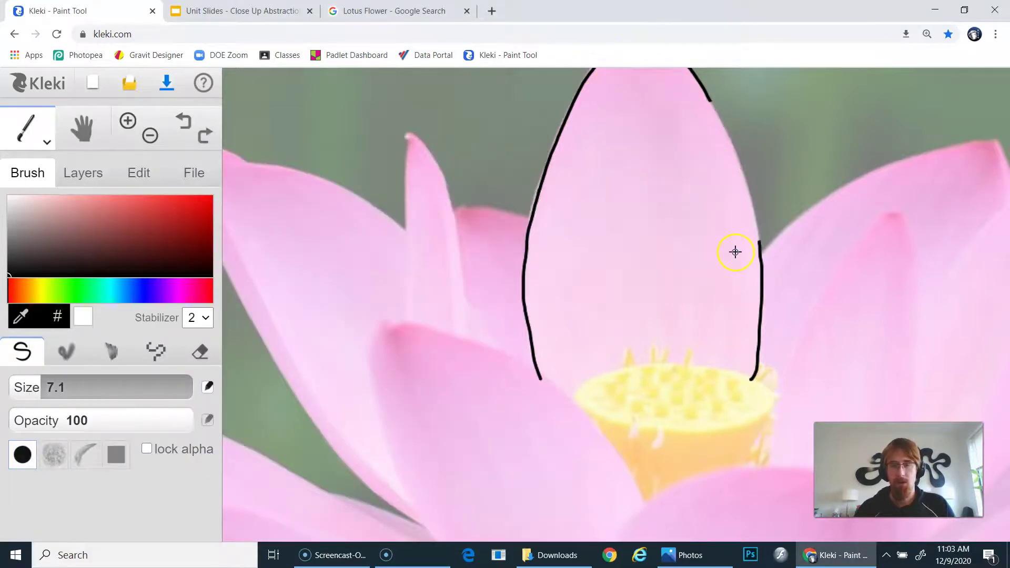
pyautogui.moveTo(739, 252); pyautogui.dragTo(630, 255)
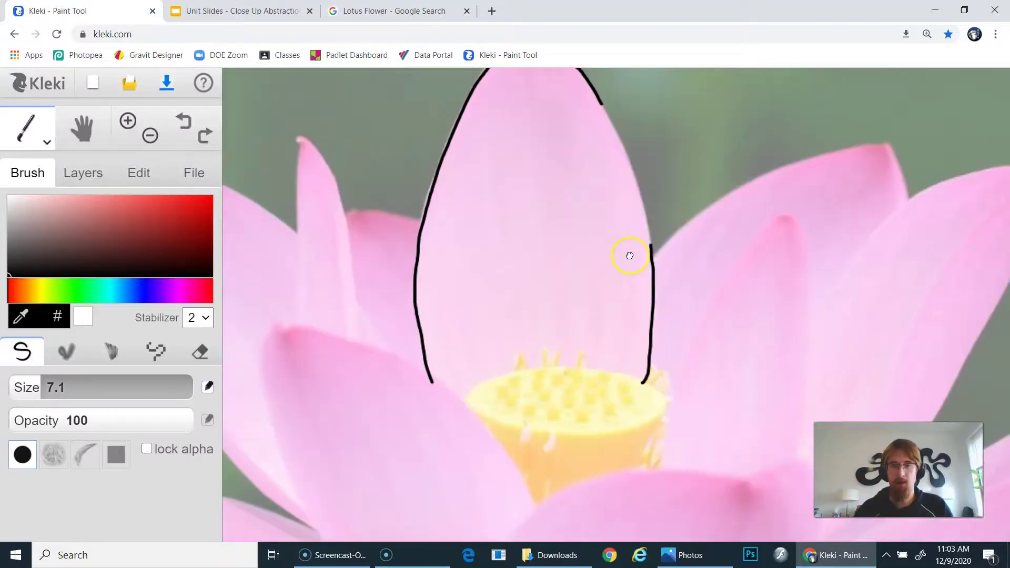
pyautogui.moveTo(625, 153); pyautogui.dragTo(640, 196)
pyautogui.hotkey('ctrl', 'z')
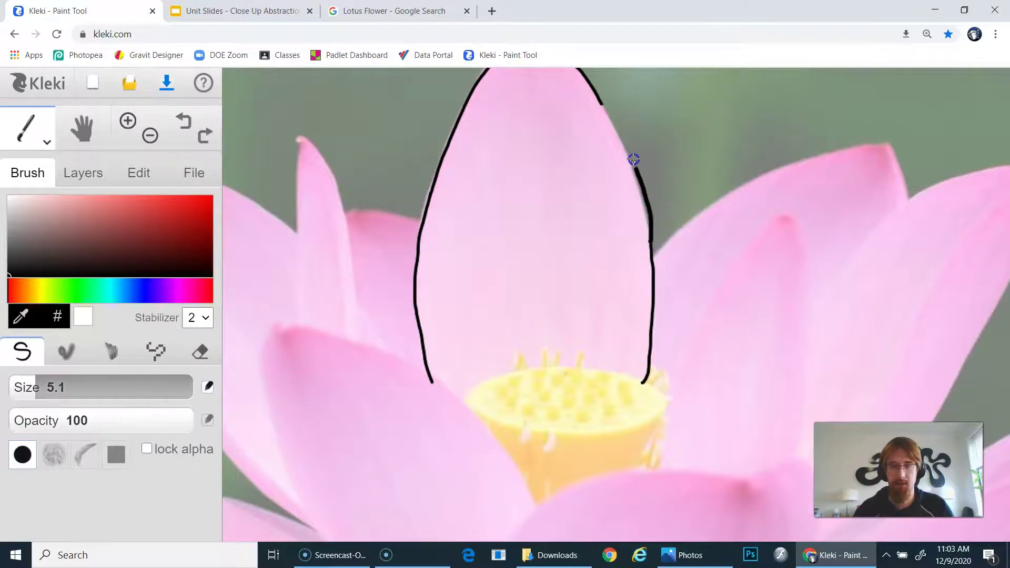
# - Trace the small back petal's top edge and both sides of the narrow upright petal left of the central petal
pyautogui.moveTo(575, 195); pyautogui.dragTo(686, 178)
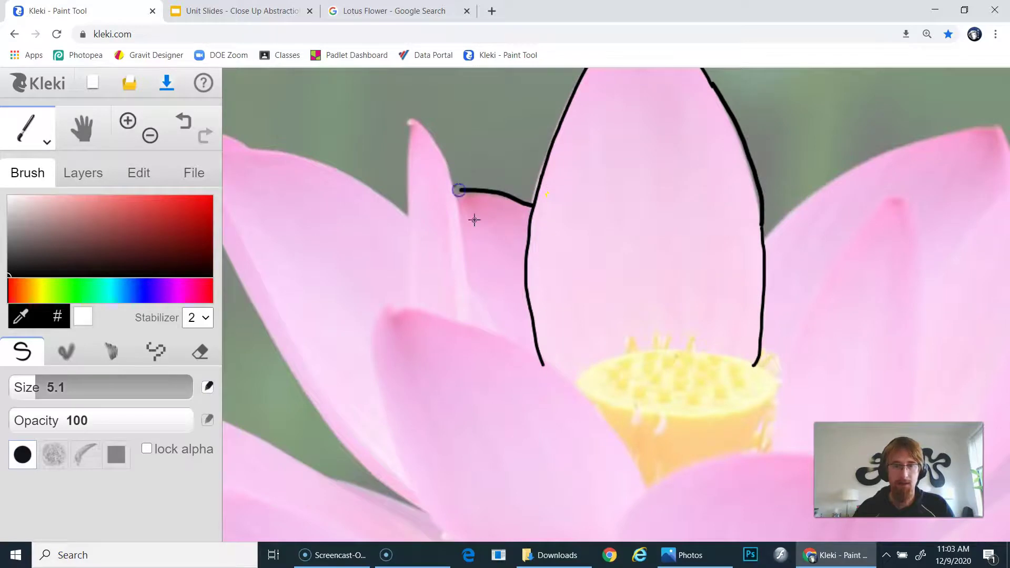
pyautogui.moveTo(472, 278)
pyautogui.mouseDown()
pyautogui.moveTo(421, 119)
pyautogui.moveTo(412, 305)
pyautogui.mouseUp()
pyautogui.press('e')
pyautogui.moveTo(449, 140); pyautogui.dragTo(469, 316)
pyautogui.press('b')
pyautogui.moveTo(467, 324)
pyautogui.mouseDown()
pyautogui.moveTo(465, 248)
pyautogui.moveTo(404, 128)
pyautogui.mouseUp()
# - Trace the large left petal's upper edge in black from the narrow upright petal out to its tip
pyautogui.moveTo(485, 319); pyautogui.dragTo(639, 371)
pyautogui.moveTo(550, 263); pyautogui.dragTo(343, 181)
pyautogui.moveTo(526, 368); pyautogui.dragTo(697, 253)
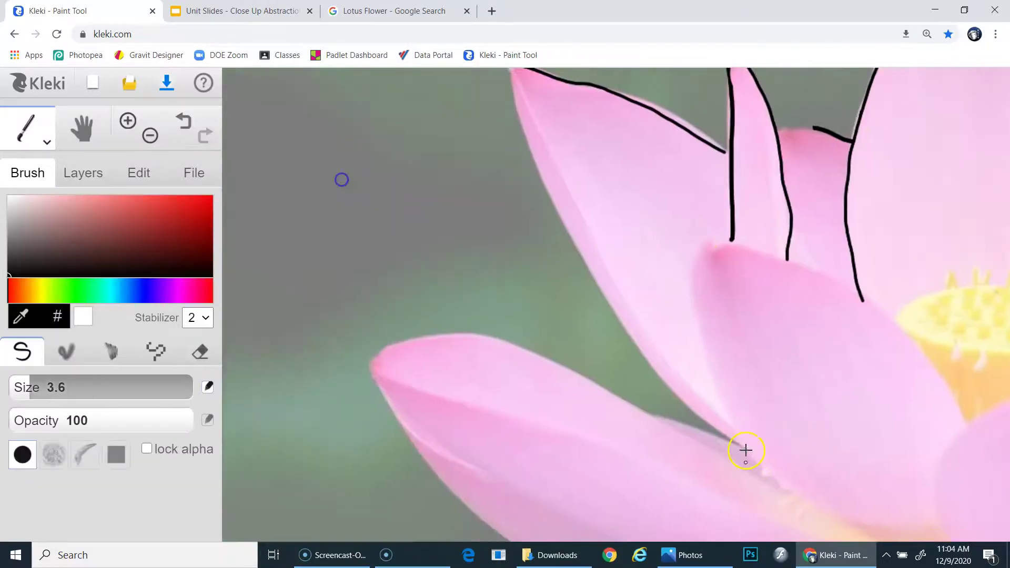
# - Set the stabilizer to 3 and trace the large left petal's lower edge from its base up to the tip
pyautogui.hotkey('ctrl', 'z')
pyautogui.press('Down')
pyautogui.moveTo(749, 449)
pyautogui.mouseDown()
pyautogui.moveTo(647, 369)
pyautogui.moveTo(545, 195)
pyautogui.mouseUp()
pyautogui.moveTo(545, 195); pyautogui.dragTo(557, 361)
pyautogui.moveTo(556, 362); pyautogui.dragTo(523, 229)
# - Trace the remaining petals, the seed pod and the stem in black with the 3.6 brush, erasing or undoing stray strokes
pyautogui.moveTo(546, 272); pyautogui.dragTo(478, 54)
pyautogui.moveTo(519, 216); pyautogui.dragTo(519, 380)
pyautogui.moveTo(762, 237); pyautogui.dragTo(731, 240)
pyautogui.moveTo(770, 379); pyautogui.dragTo(752, 349)
pyautogui.moveTo(781, 424); pyautogui.dragTo(658, 213)
pyautogui.moveTo(729, 226)
pyautogui.mouseDown()
pyautogui.moveTo(640, 172)
pyautogui.moveTo(641, 411)
pyautogui.moveTo(774, 447)
pyautogui.mouseUp()
pyautogui.moveTo(405, 95)
pyautogui.mouseDown()
pyautogui.moveTo(445, 188)
pyautogui.moveTo(591, 412)
pyautogui.mouseUp()
pyautogui.moveTo(706, 371); pyautogui.dragTo(449, 355)
pyautogui.moveTo(684, 194); pyautogui.dragTo(457, 270)
pyautogui.moveTo(484, 264)
pyautogui.mouseDown()
pyautogui.moveTo(539, 214)
pyautogui.moveTo(720, 146)
pyautogui.mouseUp()
pyautogui.moveTo(720, 146); pyautogui.dragTo(739, 188)
pyautogui.moveTo(644, 322); pyautogui.dragTo(892, 170)
pyautogui.moveTo(650, 502)
pyautogui.mouseDown()
pyautogui.moveTo(672, 217)
pyautogui.moveTo(490, 320)
pyautogui.mouseUp()
pyautogui.moveTo(481, 370)
pyautogui.mouseDown()
pyautogui.moveTo(643, 165)
pyautogui.moveTo(478, 418)
pyautogui.mouseUp()
pyautogui.moveTo(569, 223); pyautogui.dragTo(469, 429)
pyautogui.moveTo(461, 455); pyautogui.dragTo(731, 149)
pyautogui.moveTo(310, 393)
pyautogui.mouseDown()
pyautogui.moveTo(411, 437)
pyautogui.moveTo(552, 224)
pyautogui.moveTo(309, 411)
pyautogui.moveTo(585, 354)
pyautogui.mouseUp()
pyautogui.moveTo(509, 246)
pyautogui.mouseDown()
pyautogui.moveTo(697, 232)
pyautogui.moveTo(527, 263)
pyautogui.mouseUp()
pyautogui.moveTo(710, 262); pyautogui.dragTo(682, 321)
pyautogui.moveTo(725, 281)
pyautogui.mouseDown()
pyautogui.moveTo(561, 395)
pyautogui.moveTo(691, 289)
pyautogui.moveTo(675, 424)
pyautogui.mouseUp()
pyautogui.press('e')
pyautogui.moveTo(387, 334)
pyautogui.mouseDown()
pyautogui.moveTo(468, 323)
pyautogui.moveTo(379, 188)
pyautogui.mouseUp()
pyautogui.press('b')
pyautogui.press('e')
pyautogui.press('b')
pyautogui.moveTo(441, 366)
pyautogui.mouseDown()
pyautogui.moveTo(563, 296)
pyautogui.moveTo(826, 200)
pyautogui.mouseUp()
pyautogui.moveTo(347, 447)
pyautogui.mouseDown()
pyautogui.moveTo(555, 437)
pyautogui.moveTo(827, 198)
pyautogui.mouseUp()
pyautogui.moveTo(447, 367)
pyautogui.mouseDown()
pyautogui.moveTo(830, 197)
pyautogui.moveTo(434, 376)
pyautogui.mouseUp()
pyautogui.moveTo(506, 489)
pyautogui.mouseDown()
pyautogui.moveTo(552, 434)
pyautogui.moveTo(843, 287)
pyautogui.mouseUp()
pyautogui.moveTo(616, 410); pyautogui.dragTo(814, 345)
pyautogui.moveTo(771, 275); pyautogui.dragTo(839, 288)
pyautogui.moveTo(506, 474); pyautogui.dragTo(848, 160)
pyautogui.moveTo(585, 170)
pyautogui.mouseDown()
pyautogui.moveTo(587, 187)
pyautogui.moveTo(897, 161)
pyautogui.moveTo(930, 187)
pyautogui.mouseUp()
pyautogui.moveTo(606, 209)
pyautogui.mouseDown()
pyautogui.moveTo(625, 237)
pyautogui.moveTo(930, 187)
pyautogui.mouseUp()
pyautogui.moveTo(688, 136); pyautogui.dragTo(856, 172)
pyautogui.moveTo(589, 141)
pyautogui.mouseDown()
pyautogui.moveTo(580, 196)
pyautogui.moveTo(269, 324)
pyautogui.mouseUp()
pyautogui.moveTo(269, 326)
pyautogui.mouseDown()
pyautogui.moveTo(537, 381)
pyautogui.moveTo(724, 165)
pyautogui.mouseUp()
pyautogui.moveTo(436, 279); pyautogui.dragTo(855, 226)
pyautogui.moveTo(707, 171); pyautogui.dragTo(764, 159)
pyautogui.moveTo(534, 192); pyautogui.dragTo(622, 388)
pyautogui.moveTo(582, 413); pyautogui.dragTo(447, 345)
pyautogui.hotkey('ctrl', 'z')
pyautogui.moveTo(690, 286)
pyautogui.mouseDown()
pyautogui.moveTo(590, 224)
pyautogui.moveTo(295, 180)
pyautogui.mouseUp()
pyautogui.moveTo(577, 419)
pyautogui.mouseDown()
pyautogui.moveTo(293, 182)
pyautogui.moveTo(735, 383)
pyautogui.moveTo(787, 368)
pyautogui.mouseUp()
pyautogui.moveTo(684, 363)
pyautogui.mouseDown()
pyautogui.moveTo(366, 251)
pyautogui.moveTo(298, 181)
pyautogui.mouseUp()
pyautogui.moveTo(731, 398)
pyautogui.mouseDown()
pyautogui.moveTo(665, 458)
pyautogui.moveTo(762, 242)
pyautogui.mouseUp()
pyautogui.moveTo(685, 191); pyautogui.dragTo(701, 465)
pyautogui.moveTo(757, 131)
pyautogui.mouseDown()
pyautogui.moveTo(708, 361)
pyautogui.moveTo(631, 477)
pyautogui.mouseUp()
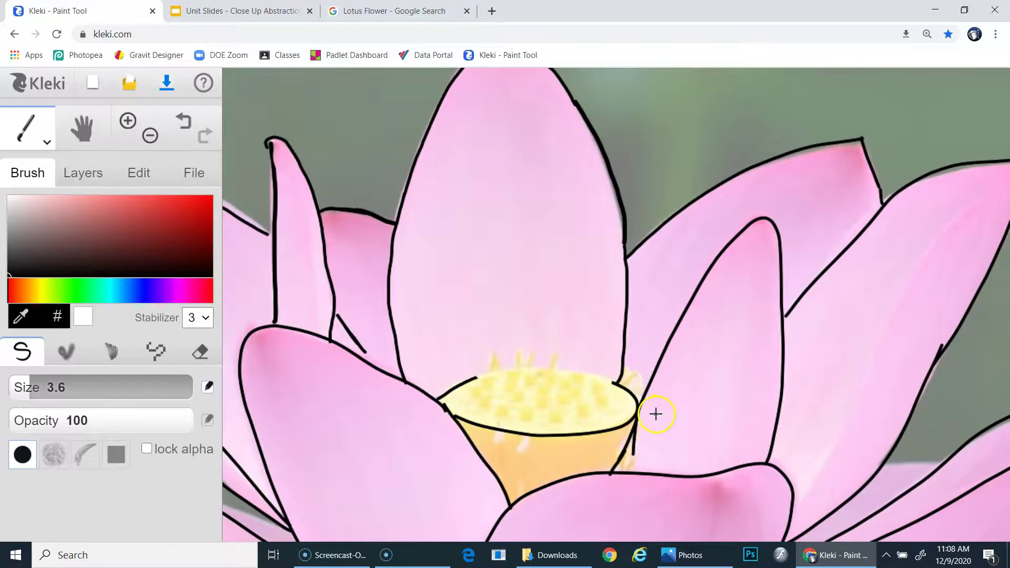
# - Fade the Flower Pic layer to 0% to review the whole outline alone, and bring the photo back at 56% opacity
pyautogui.click(88, 183)
pyautogui.moveTo(131, 309); pyautogui.dragTo(114, 311)
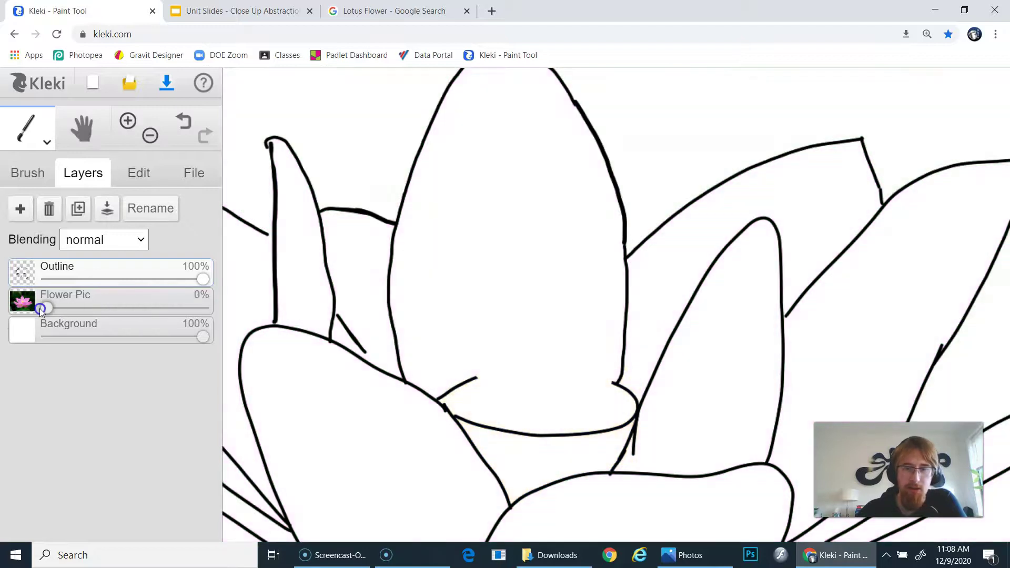
pyautogui.moveTo(39, 309)
pyautogui.mouseDown()
pyautogui.moveTo(108, 309)
pyautogui.moveTo(45, 308)
pyautogui.mouseUp()
pyautogui.click(145, 138)
pyautogui.click(145, 138)
pyautogui.click(145, 138)
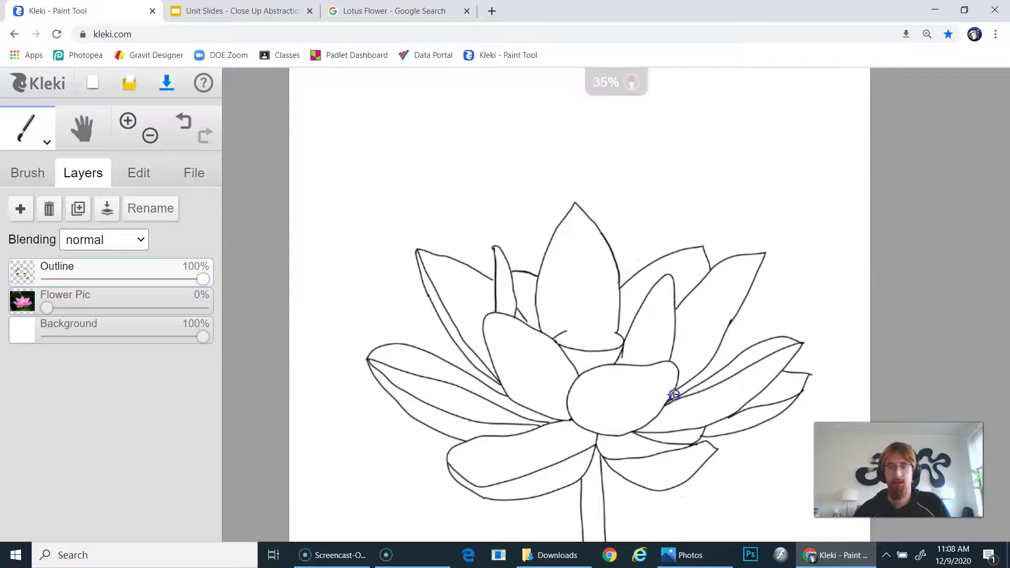
pyautogui.moveTo(672, 395); pyautogui.dragTo(664, 331)
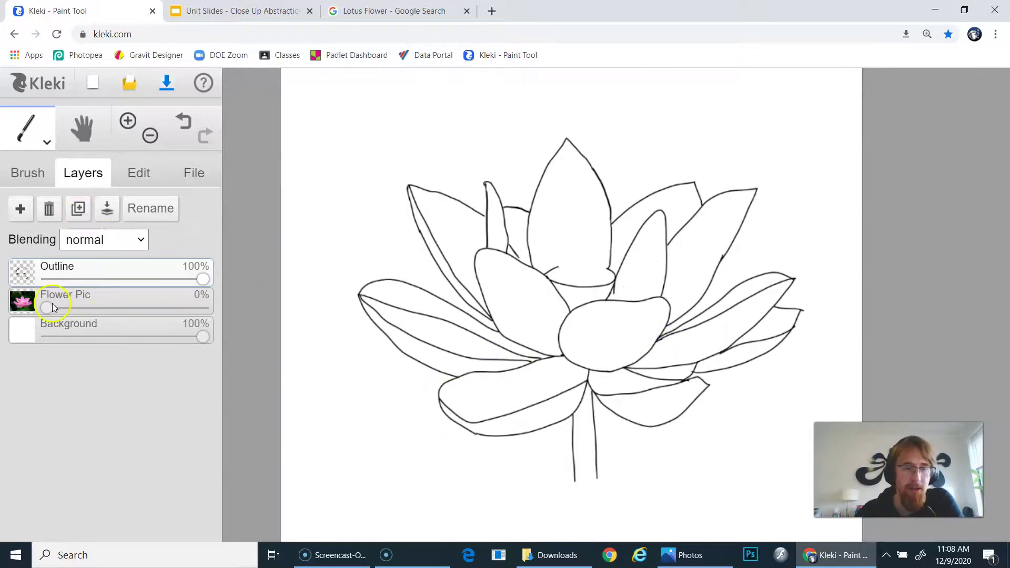
pyautogui.moveTo(52, 304); pyautogui.dragTo(134, 300)
pyautogui.click(128, 122)
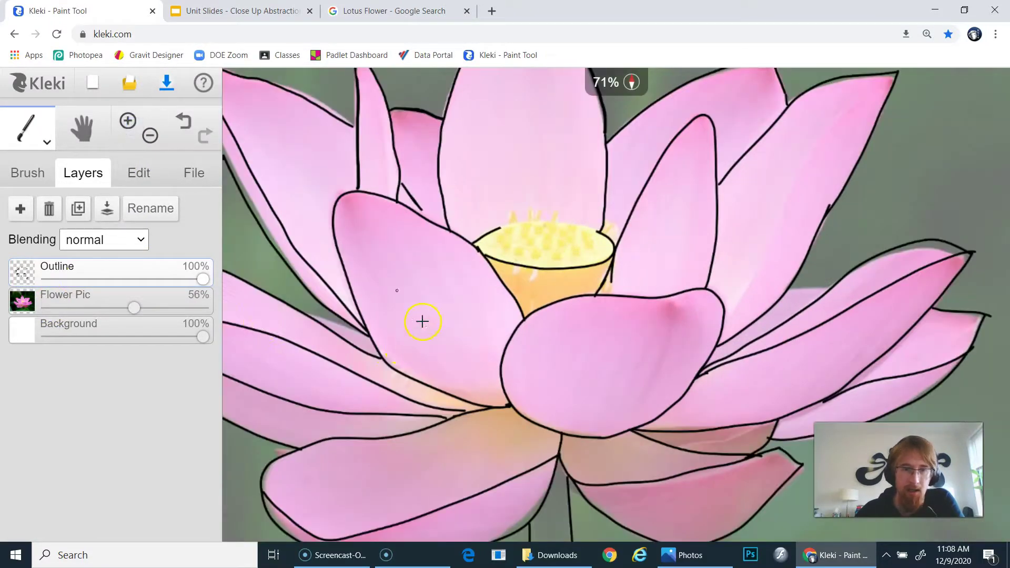
pyautogui.moveTo(373, 385)
pyautogui.mouseDown()
pyautogui.moveTo(534, 413)
pyautogui.moveTo(558, 407)
pyautogui.mouseUp()
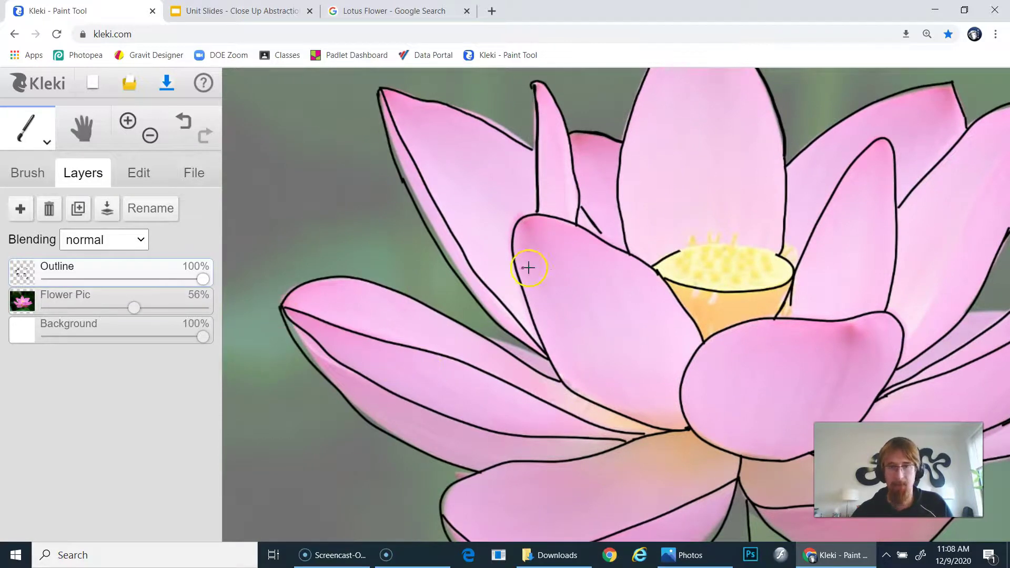
# - View the photo alone with Outline at 0% and Flower Pic at 100% opacity, and return them to 100% and 59%
pyautogui.moveTo(203, 279); pyautogui.dragTo(47, 279)
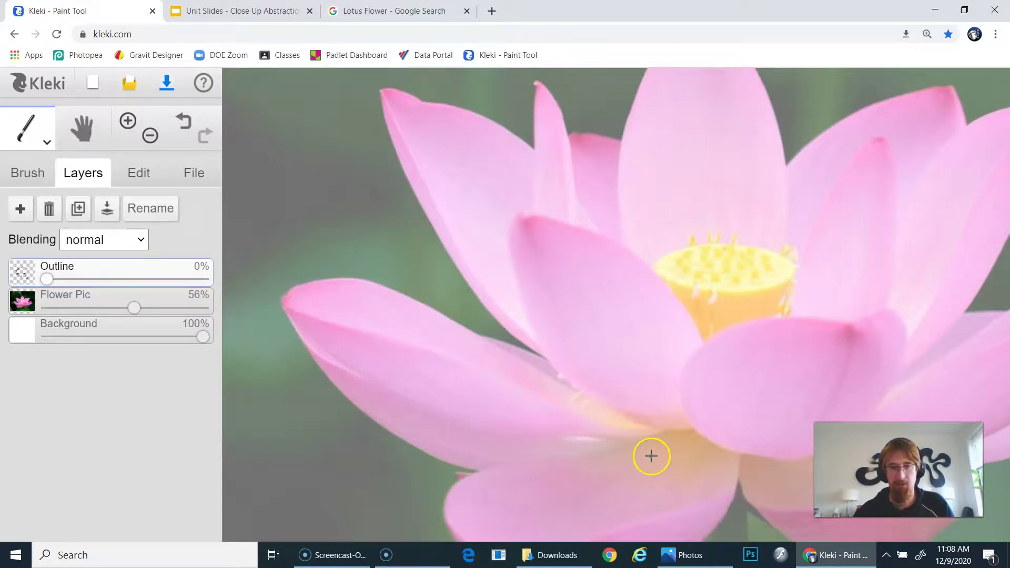
pyautogui.moveTo(142, 312); pyautogui.dragTo(214, 313)
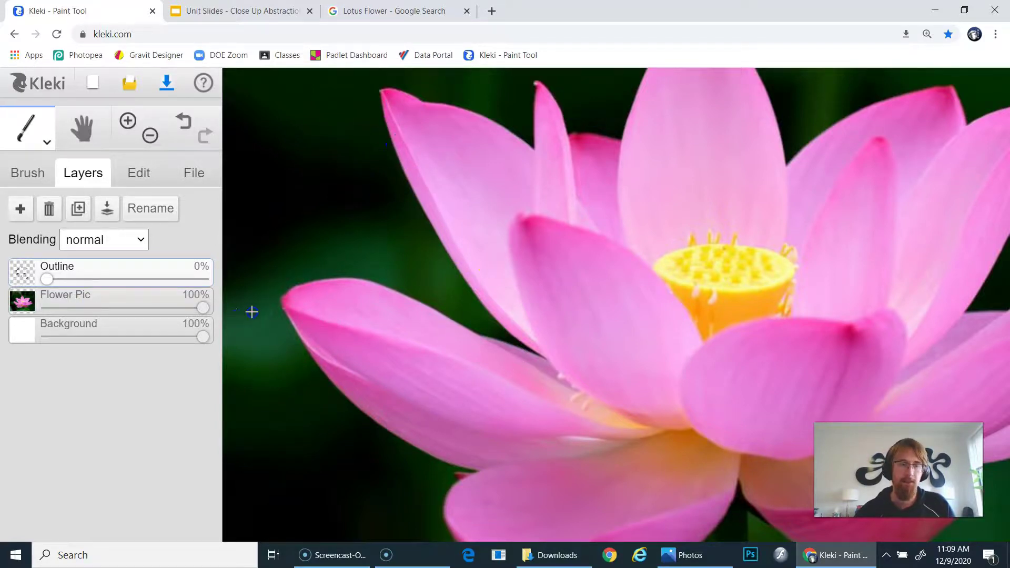
pyautogui.moveTo(203, 310); pyautogui.dragTo(139, 310)
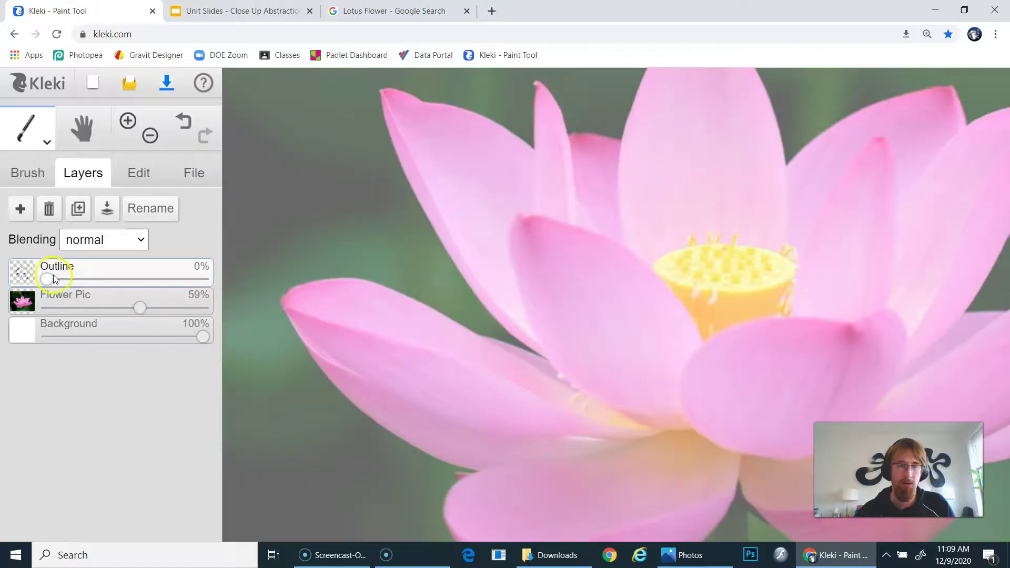
pyautogui.moveTo(54, 280); pyautogui.dragTo(210, 283)
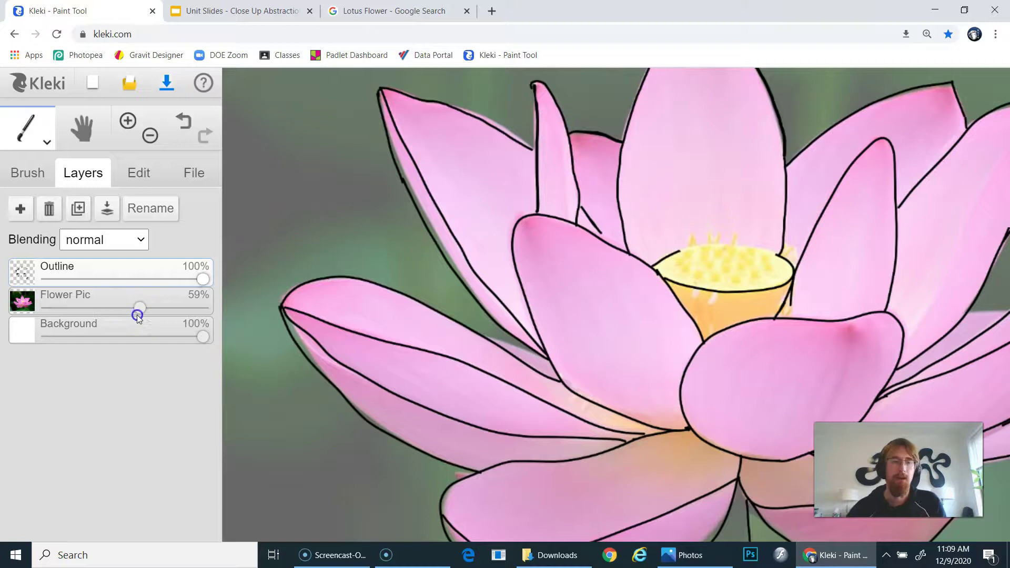
# - Set the Flower Pic layer's opacity to 43% for tracing the seed pod's details
pyautogui.moveTo(150, 316); pyautogui.dragTo(113, 307)
pyautogui.moveTo(731, 289); pyautogui.dragTo(501, 316)
pyautogui.click(121, 126)
pyautogui.click(121, 128)
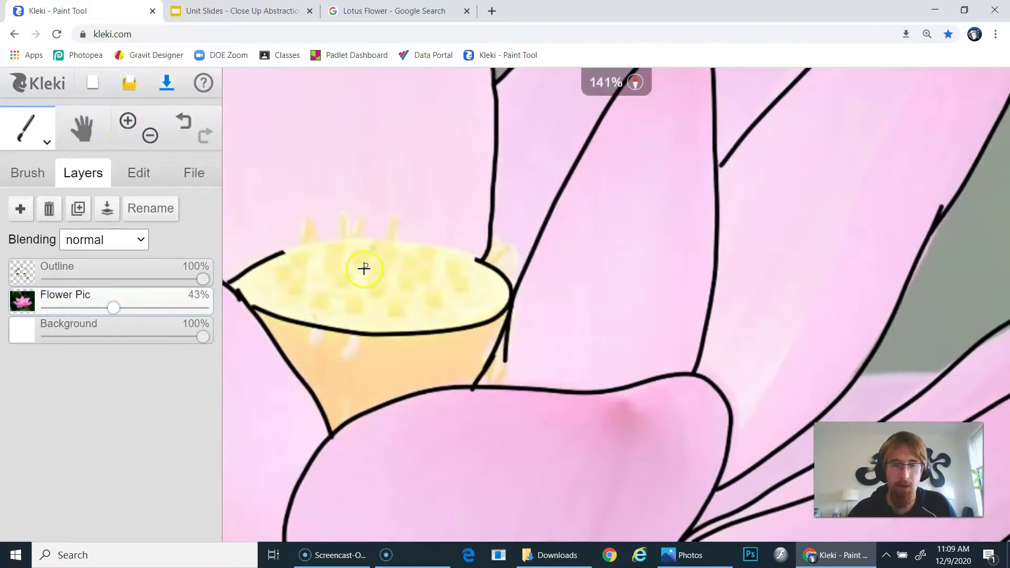
pyautogui.moveTo(363, 269); pyautogui.dragTo(445, 326)
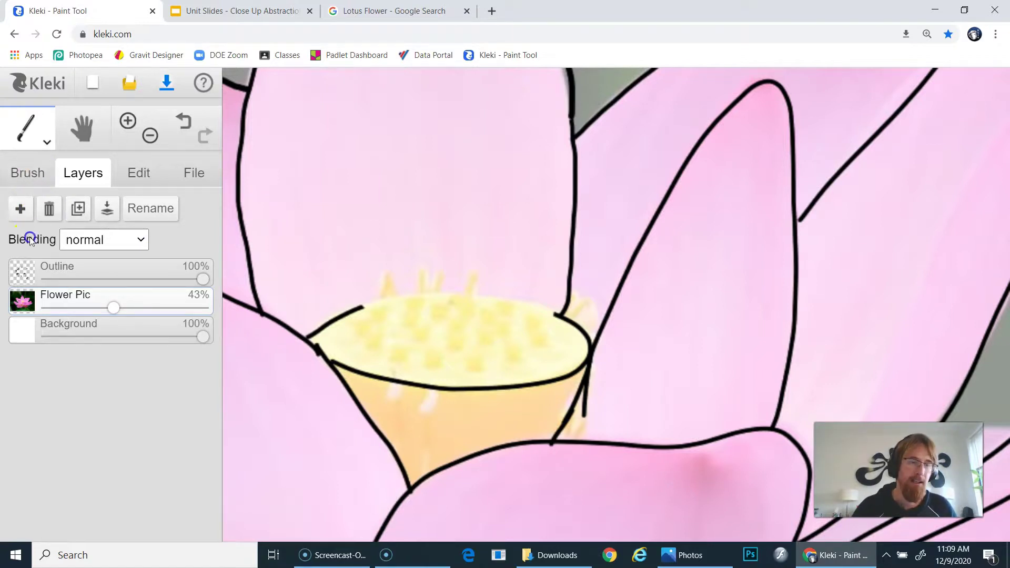
# - Try drawing a stamen above the seed pod on the Flower Pic layer, and undo it
pyautogui.click(17, 178)
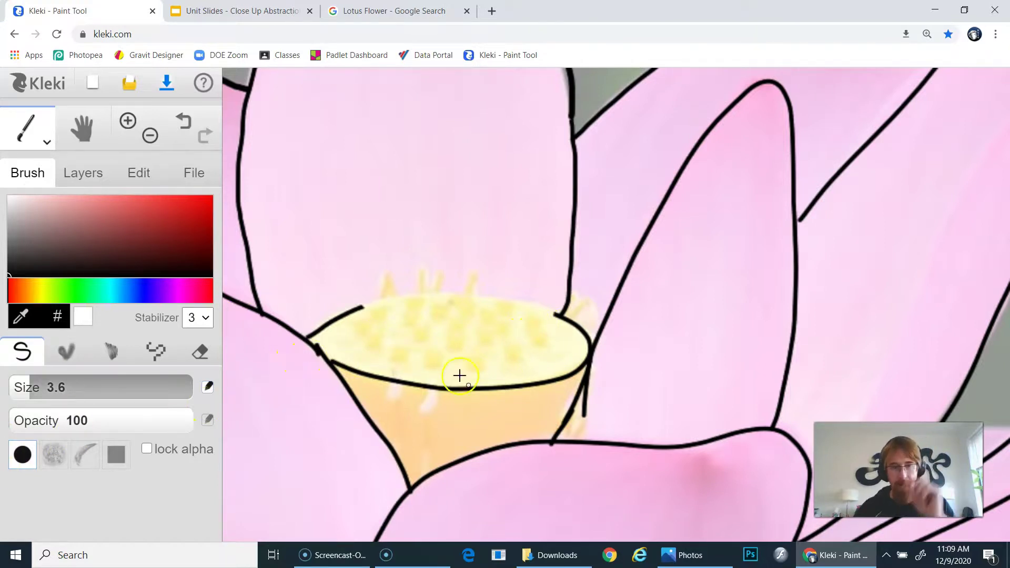
pyautogui.moveTo(382, 306); pyautogui.dragTo(390, 274)
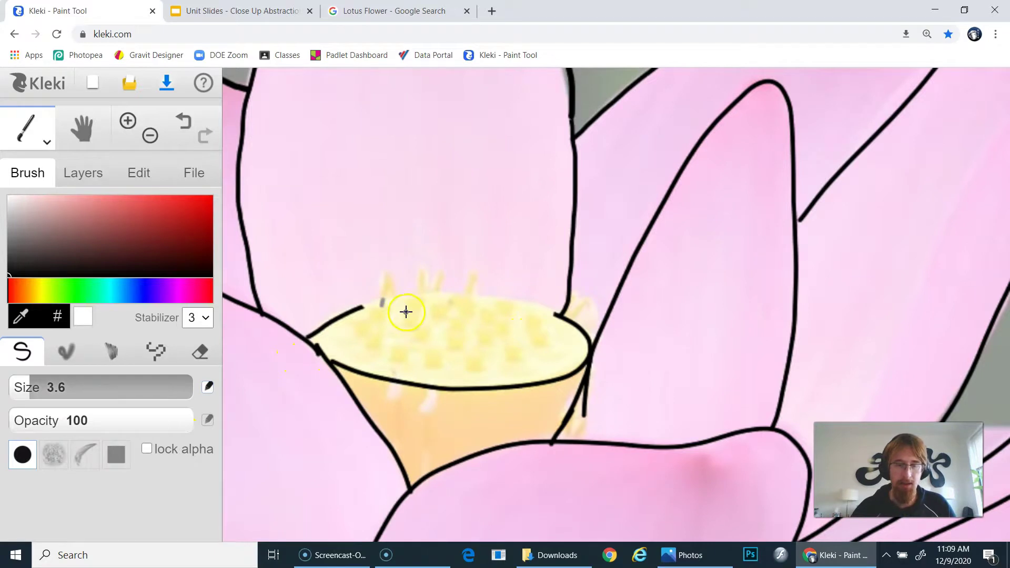
pyautogui.hotkey('ctrl', 'z')
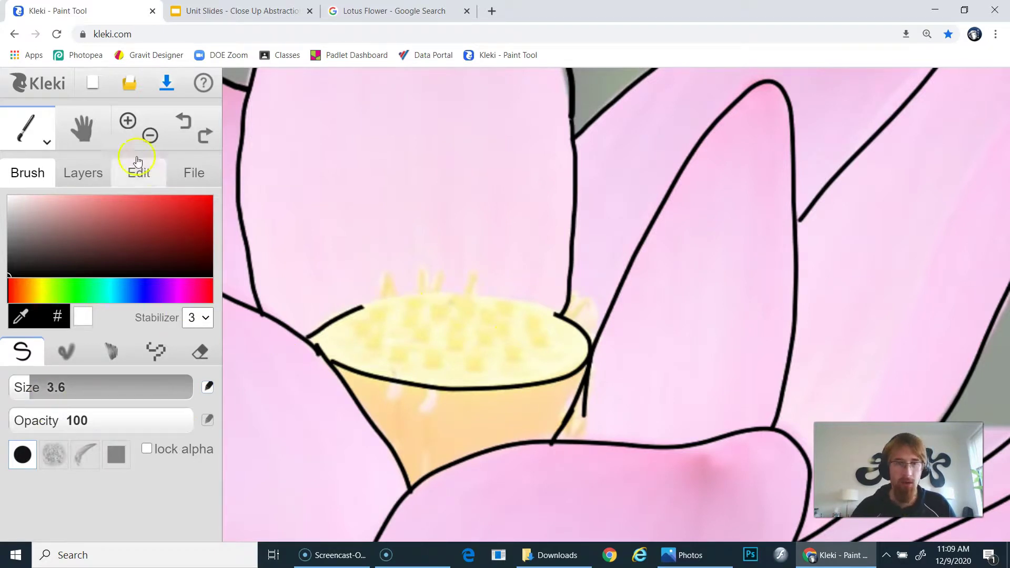
# - Make the Outline layer the active layer and return to the brush settings
pyautogui.click(100, 179)
pyautogui.click(72, 273)
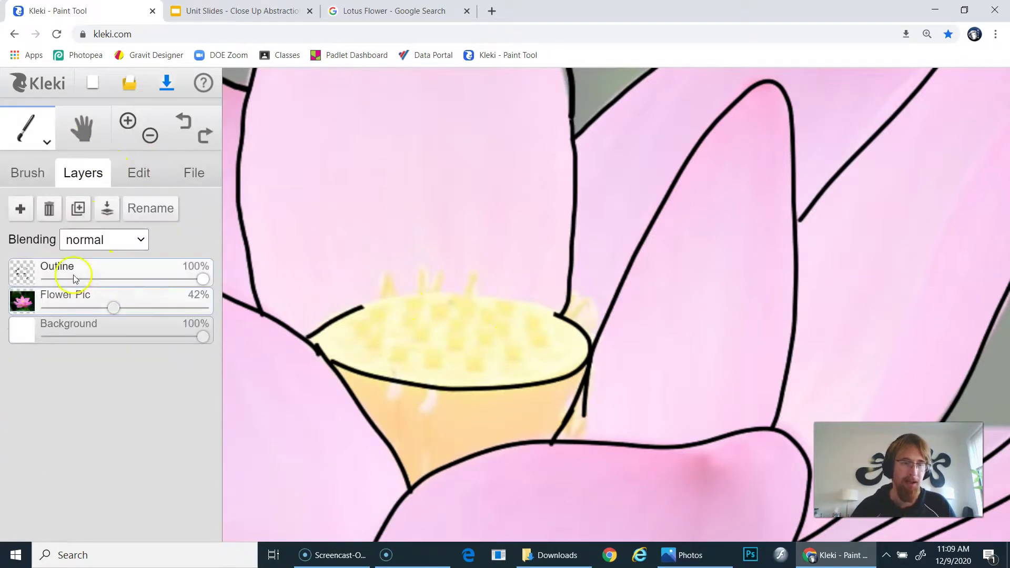
pyautogui.click(12, 172)
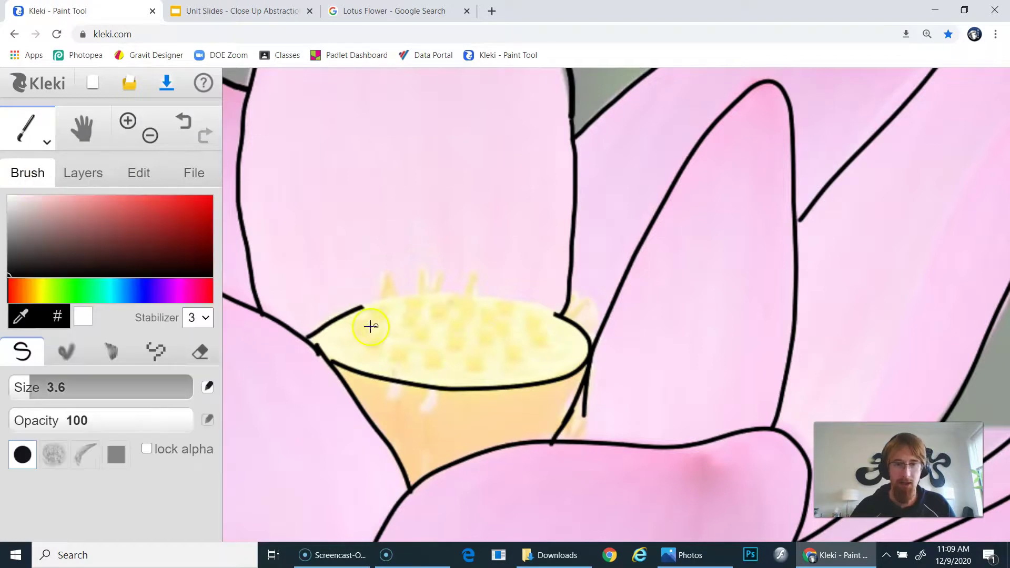
# - Try tracing the stamens on the seed pod's back rim in short strokes, and undo each attempt
pyautogui.moveTo(382, 303)
pyautogui.mouseDown()
pyautogui.moveTo(379, 316)
pyautogui.moveTo(410, 312)
pyautogui.moveTo(382, 292)
pyautogui.mouseUp()
pyautogui.hotkey('ctrl', 'z')
pyautogui.hotkey('ctrl', 'z')
pyautogui.hotkey('ctrl', 'z')
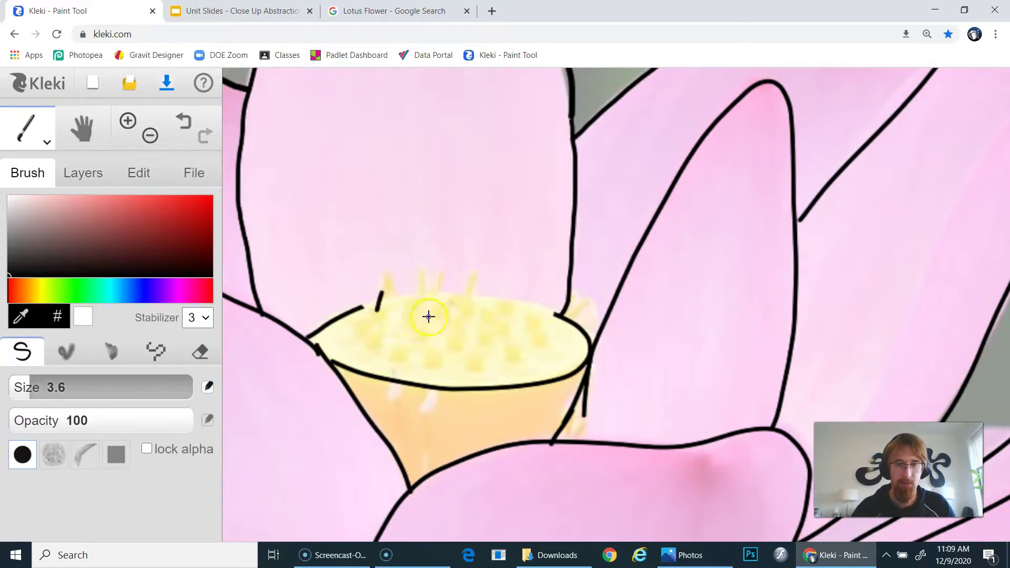
pyautogui.click(417, 308)
pyautogui.hotkey('ctrl', 'z')
pyautogui.hotkey('ctrl', 'z')
# - Set the stabilizer to 1 and draw four short black stamen strokes along the seed pod's back rim
pyautogui.click(198, 317)
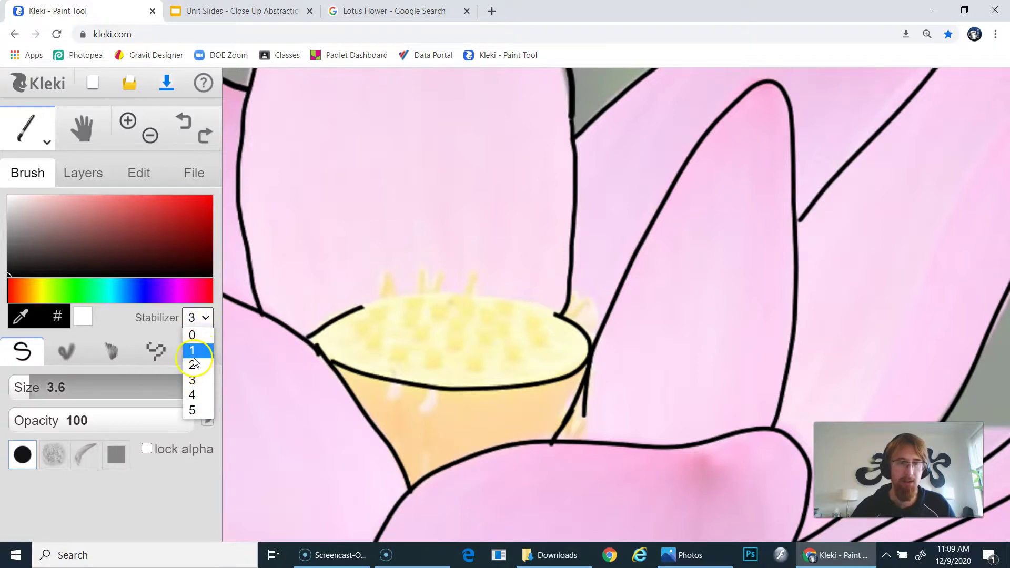
pyautogui.click(194, 350)
pyautogui.moveTo(379, 307)
pyautogui.mouseDown()
pyautogui.moveTo(393, 268)
pyautogui.moveTo(472, 275)
pyautogui.mouseUp()
# - Draw short black dashes and small hooked marks across the seed pod's yellow top to trace its seed details
pyautogui.moveTo(354, 331); pyautogui.dragTo(378, 343)
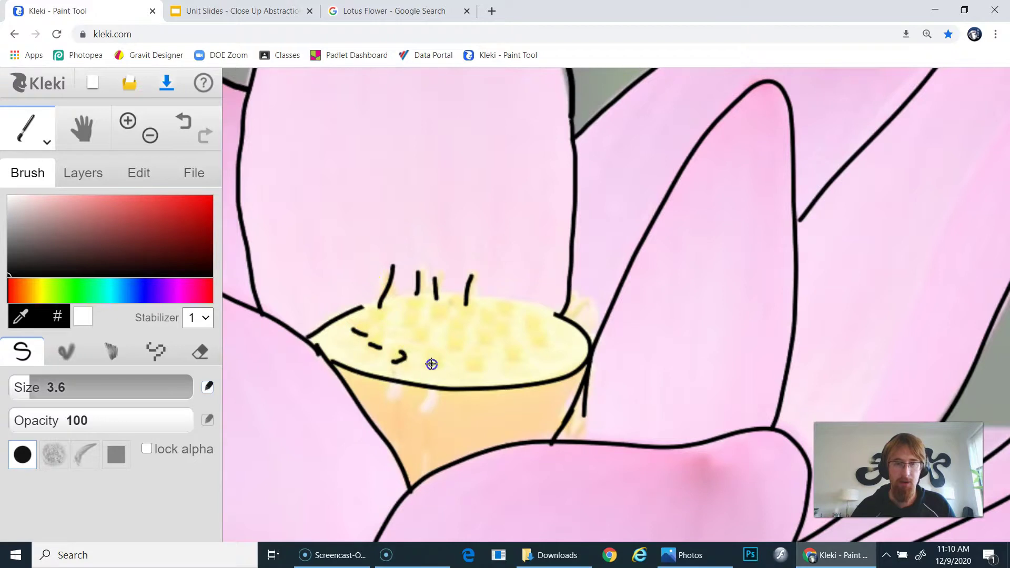
pyautogui.moveTo(466, 343)
pyautogui.mouseDown()
pyautogui.moveTo(492, 335)
pyautogui.moveTo(487, 310)
pyautogui.moveTo(501, 313)
pyautogui.moveTo(509, 300)
pyautogui.moveTo(533, 323)
pyautogui.moveTo(542, 346)
pyautogui.mouseUp()
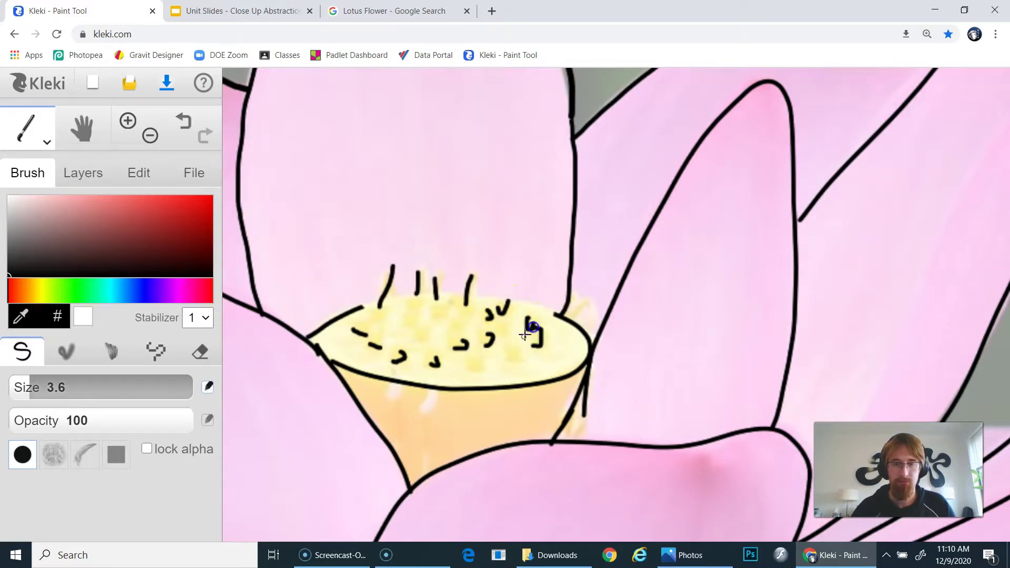
pyautogui.moveTo(470, 363); pyautogui.dragTo(489, 373)
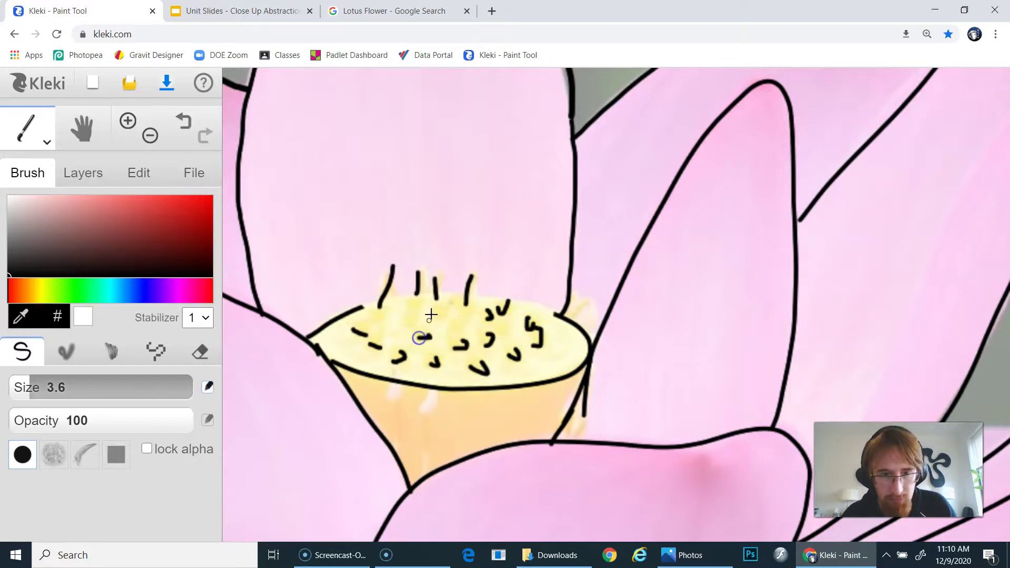
pyautogui.moveTo(439, 308)
pyautogui.mouseDown()
pyautogui.moveTo(464, 316)
pyautogui.moveTo(452, 325)
pyautogui.moveTo(410, 312)
pyautogui.moveTo(404, 324)
pyautogui.moveTo(377, 318)
pyautogui.moveTo(452, 302)
pyautogui.mouseUp()
# - Erase the rim line's end at the seed pod's right corner with a reduced eraser, and add small black stamen strokes there
pyautogui.click(571, 320)
pyautogui.press('e')
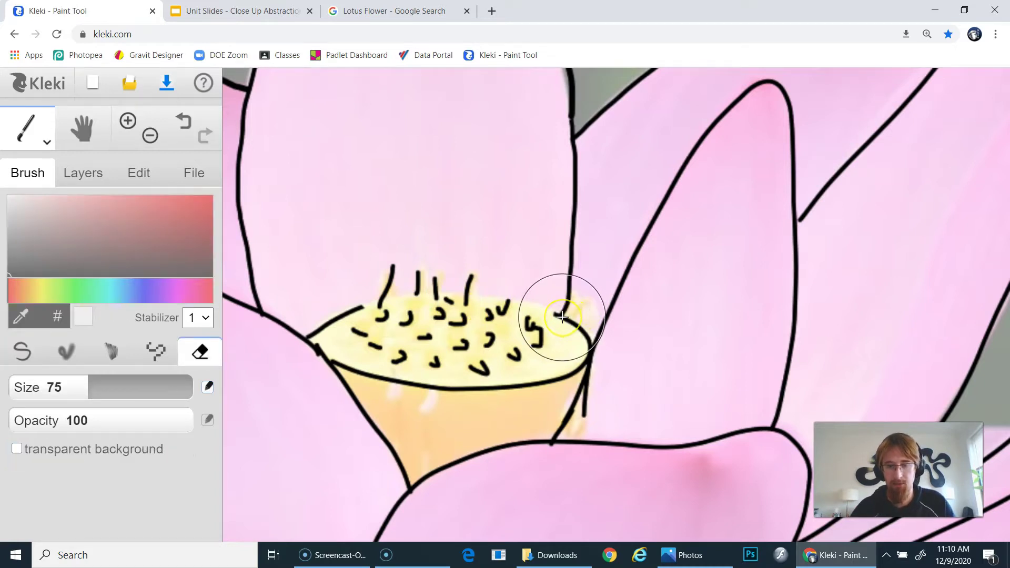
pyautogui.press('[')
pyautogui.press('[')
pyautogui.press('[')
pyautogui.press('[')
pyautogui.press('[')
pyautogui.press('[')
pyautogui.press('[')
pyautogui.press('[')
pyautogui.moveTo(568, 319)
pyautogui.mouseDown()
pyautogui.moveTo(523, 341)
pyautogui.moveTo(582, 323)
pyautogui.moveTo(570, 323)
pyautogui.moveTo(586, 310)
pyautogui.mouseUp()
pyautogui.press('[')
pyautogui.click(525, 341)
pyautogui.press('b')
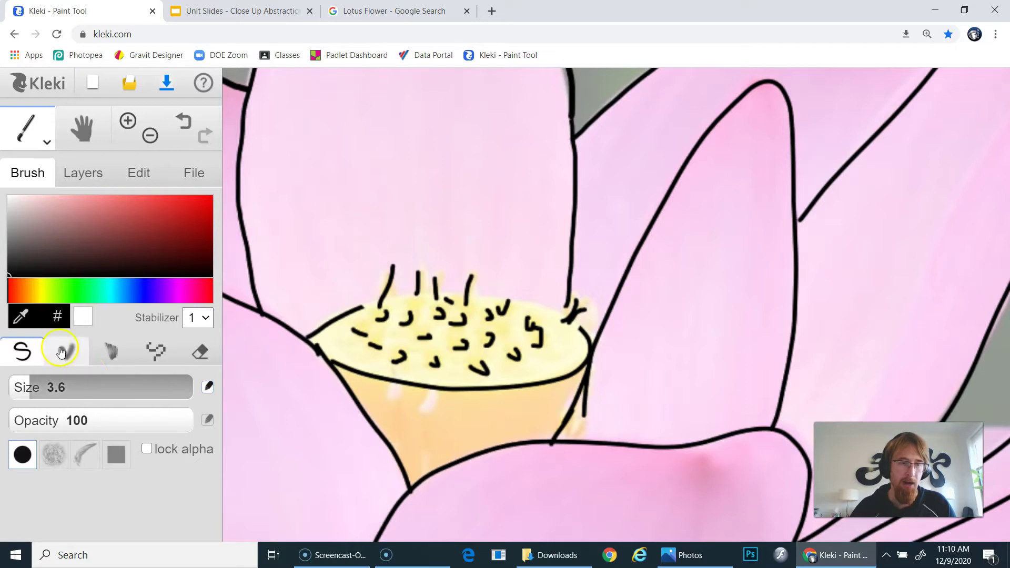
# - Set the stabilizer to 2 and draw the seed pod's back rim in black, joining its left and right ends
pyautogui.click(199, 317)
pyautogui.click(193, 365)
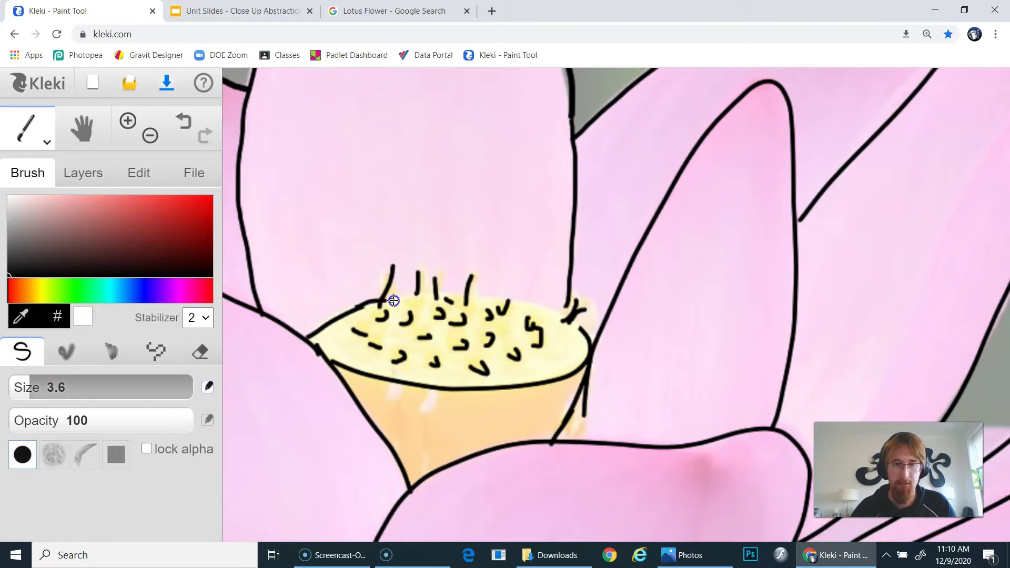
pyautogui.moveTo(396, 301); pyautogui.dragTo(497, 301)
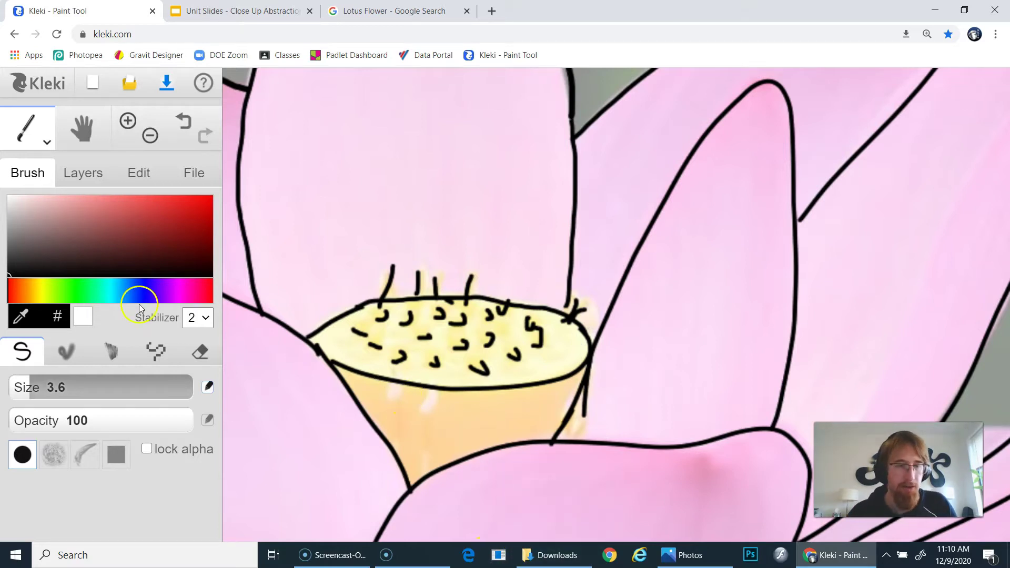
# - Lower the Flower Pic layer's opacity to 0% to check the outline alone over the whole flower
pyautogui.click(150, 136)
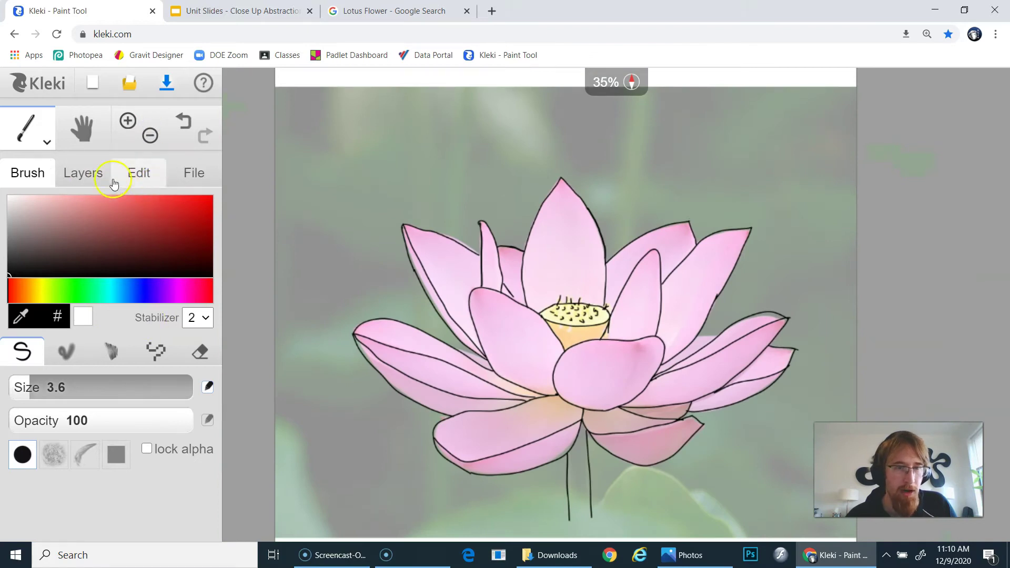
pyautogui.click(191, 189)
pyautogui.click(85, 179)
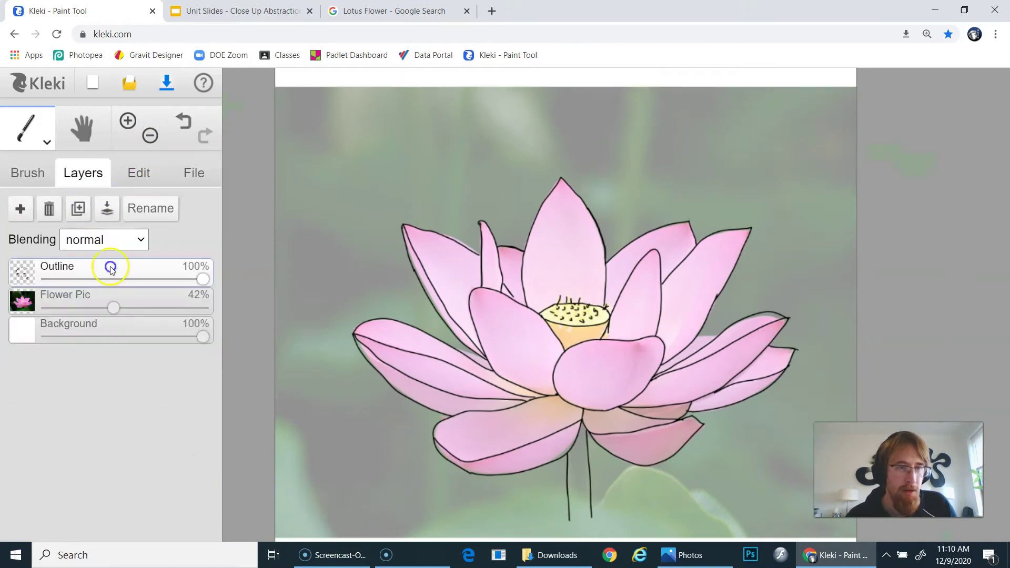
pyautogui.moveTo(113, 306); pyautogui.dragTo(8, 323)
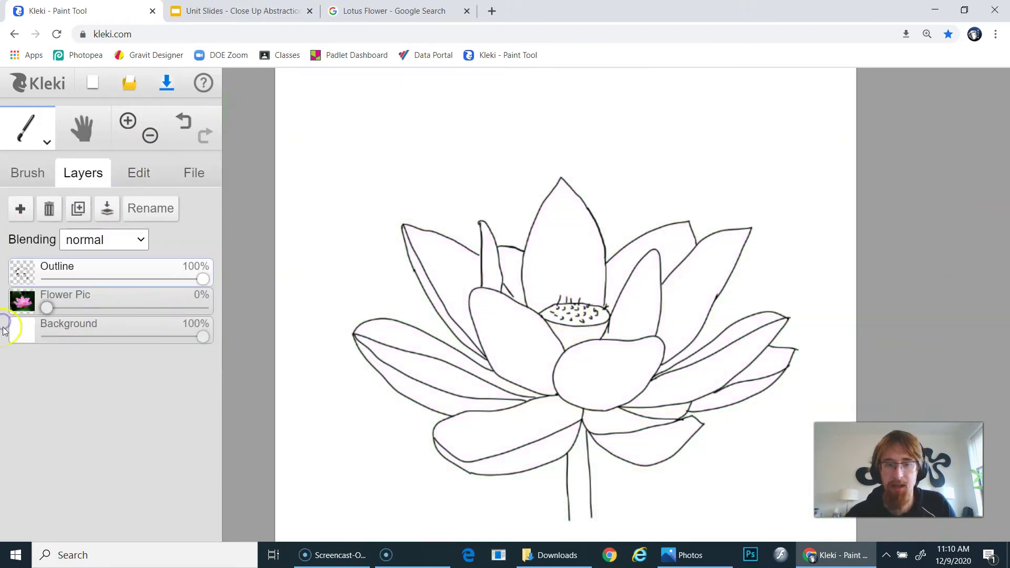